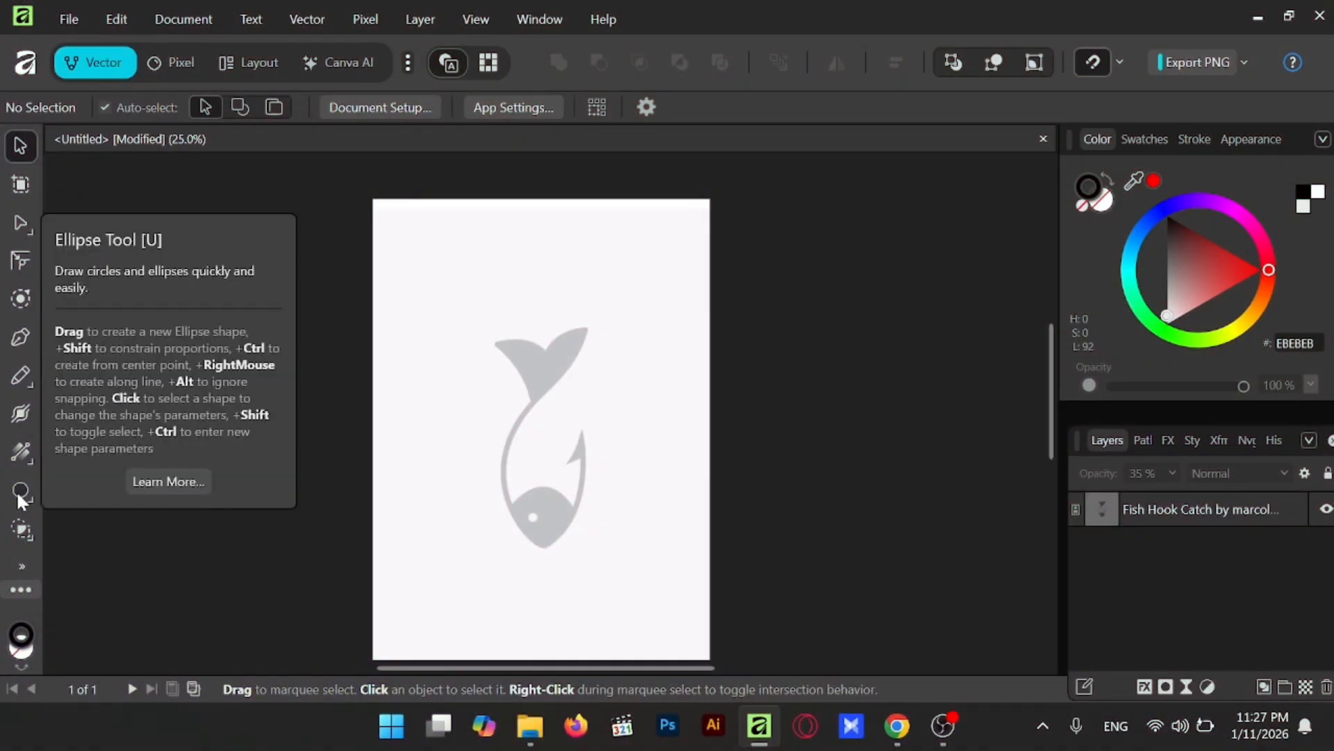
Draw an unfilled circle and move it so its arc follows the left side of the fish tail.
left_click(18, 495)
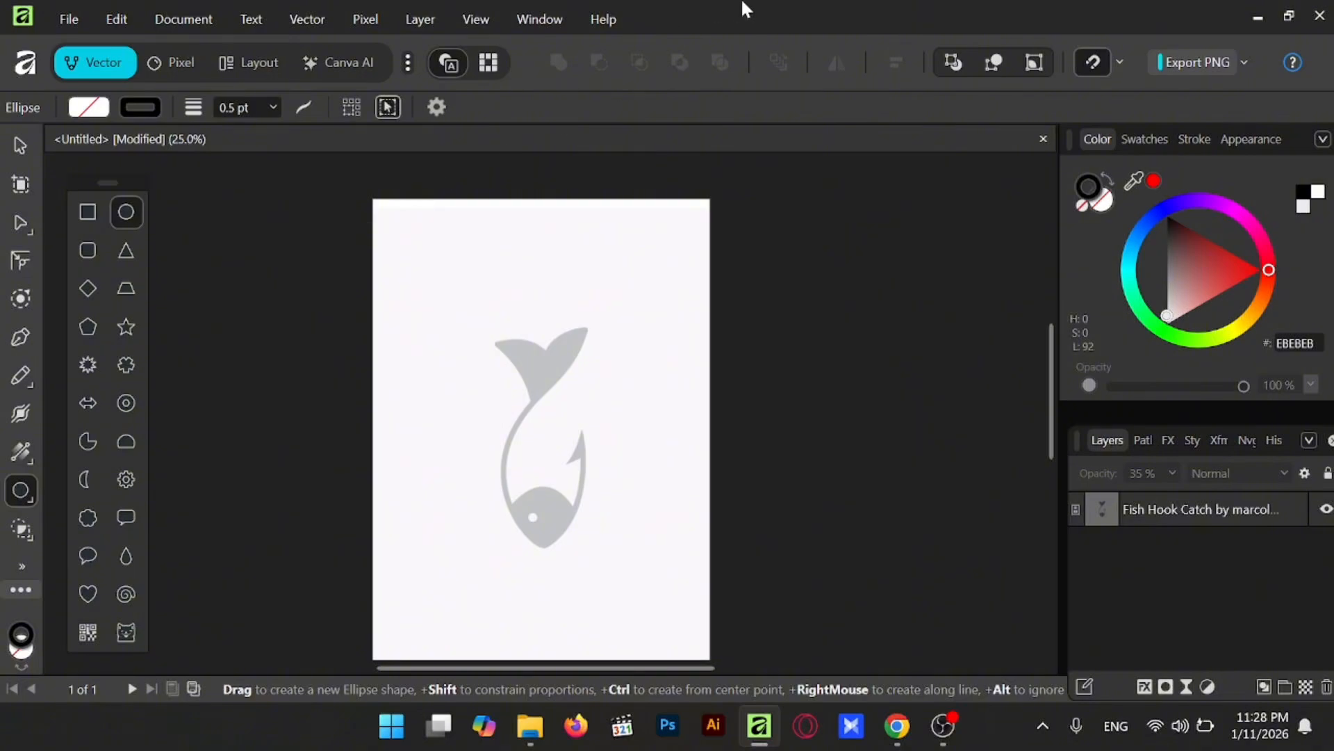
left_click_drag(397, 327, 519, 551)
left_click(23, 155)
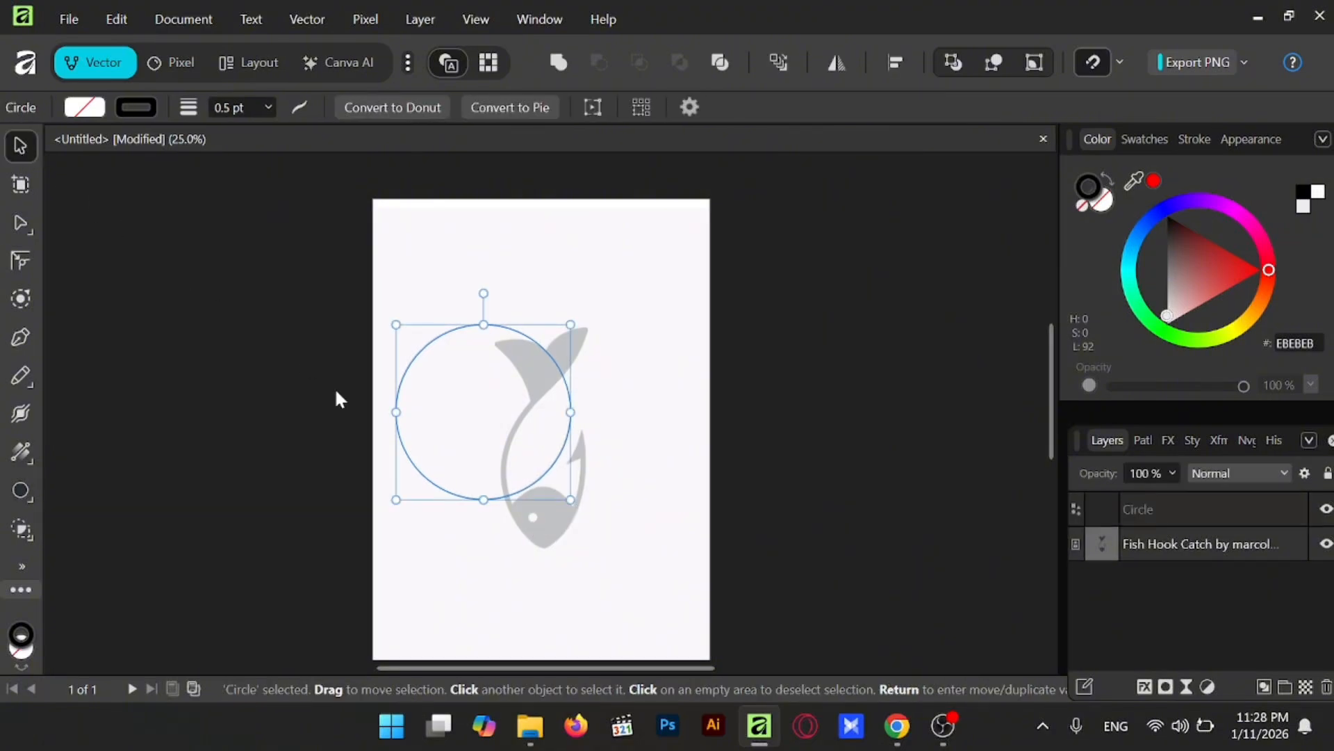
left_click_drag(420, 484, 382, 490)
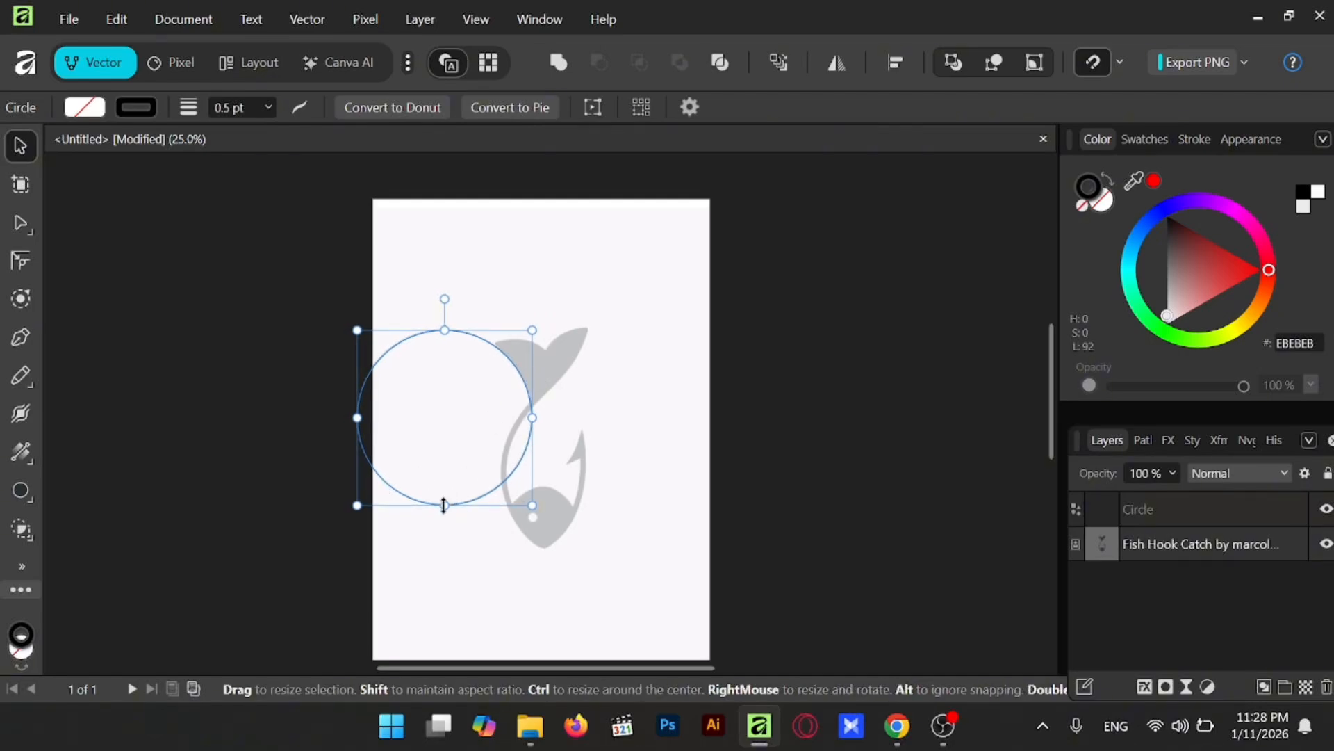
Duplicate the circle and enlarge it along the body's outer left curve, then place a slightly offset copy along the inner curve.
left_click_drag(416, 506, 559, 556)
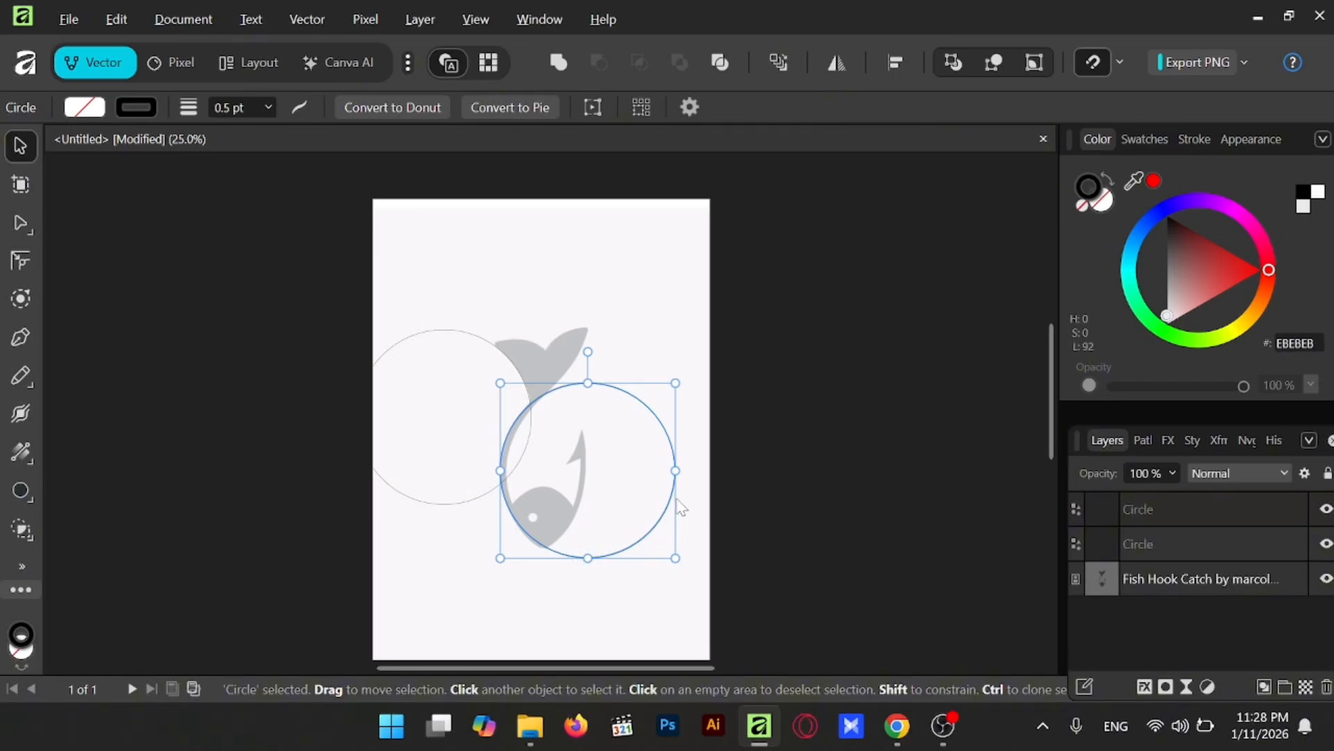
left_click_drag(676, 561, 622, 560)
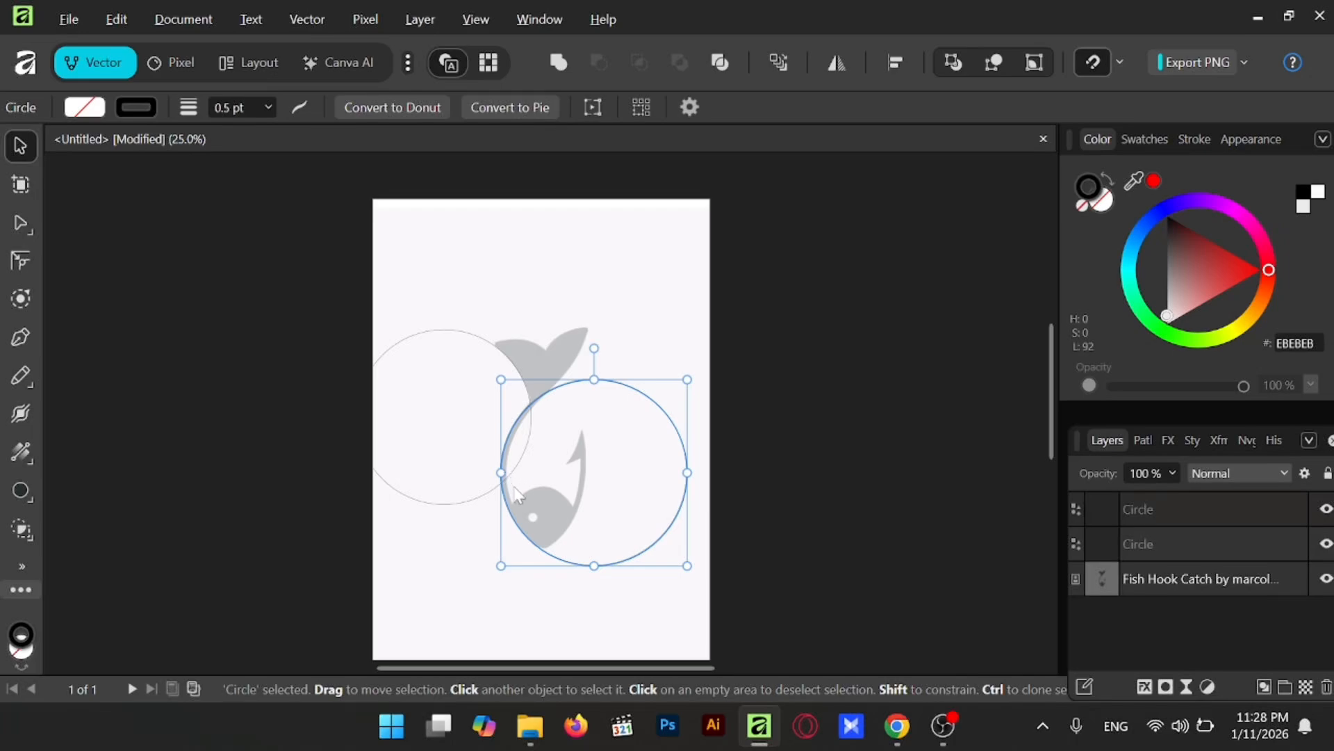
left_click_drag(569, 566, 574, 565)
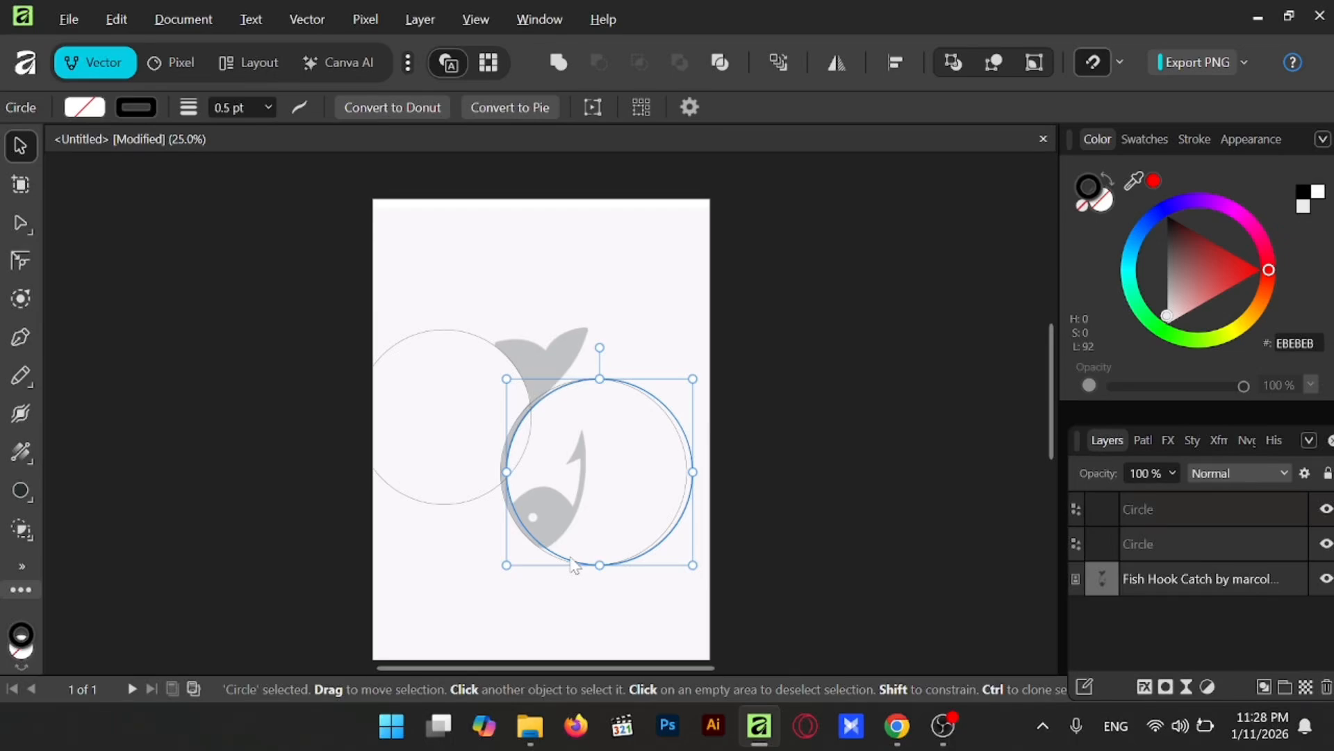
key("ctrl+j")
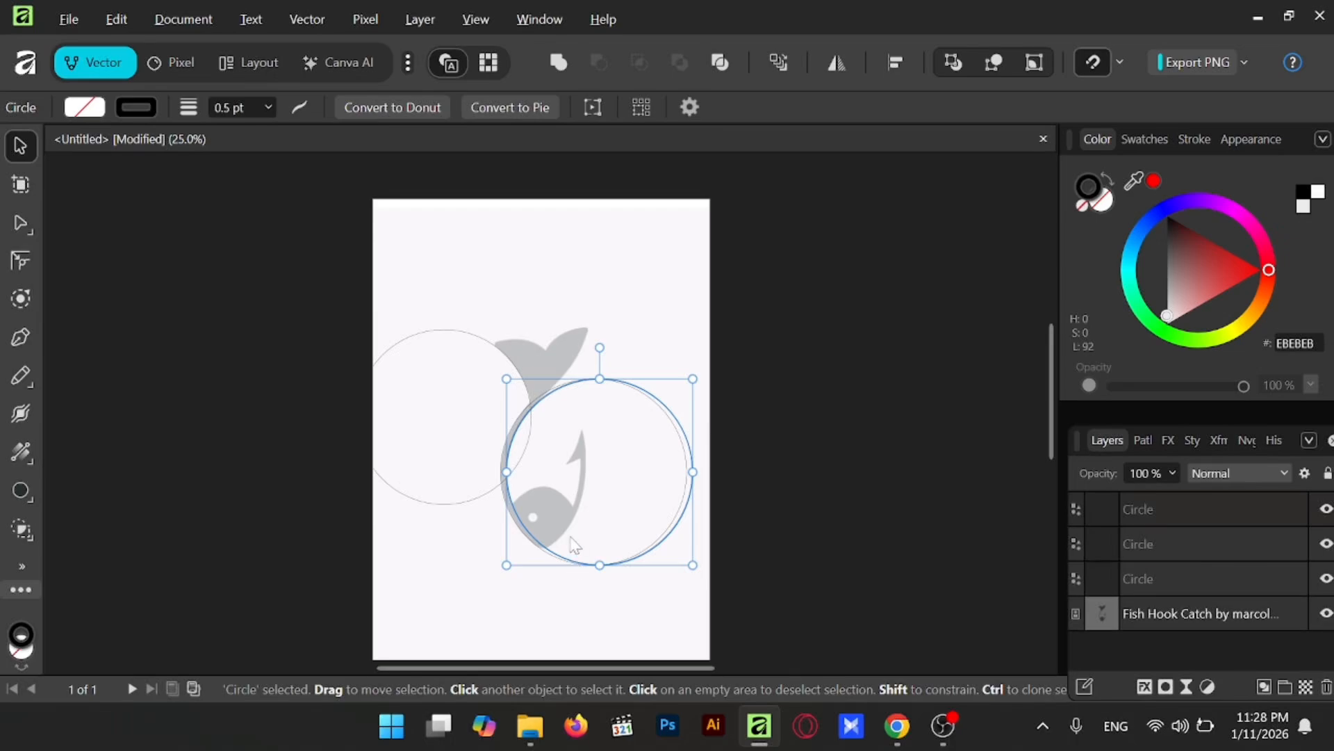
key("ctrl+plus")
key("ctrl+plus")
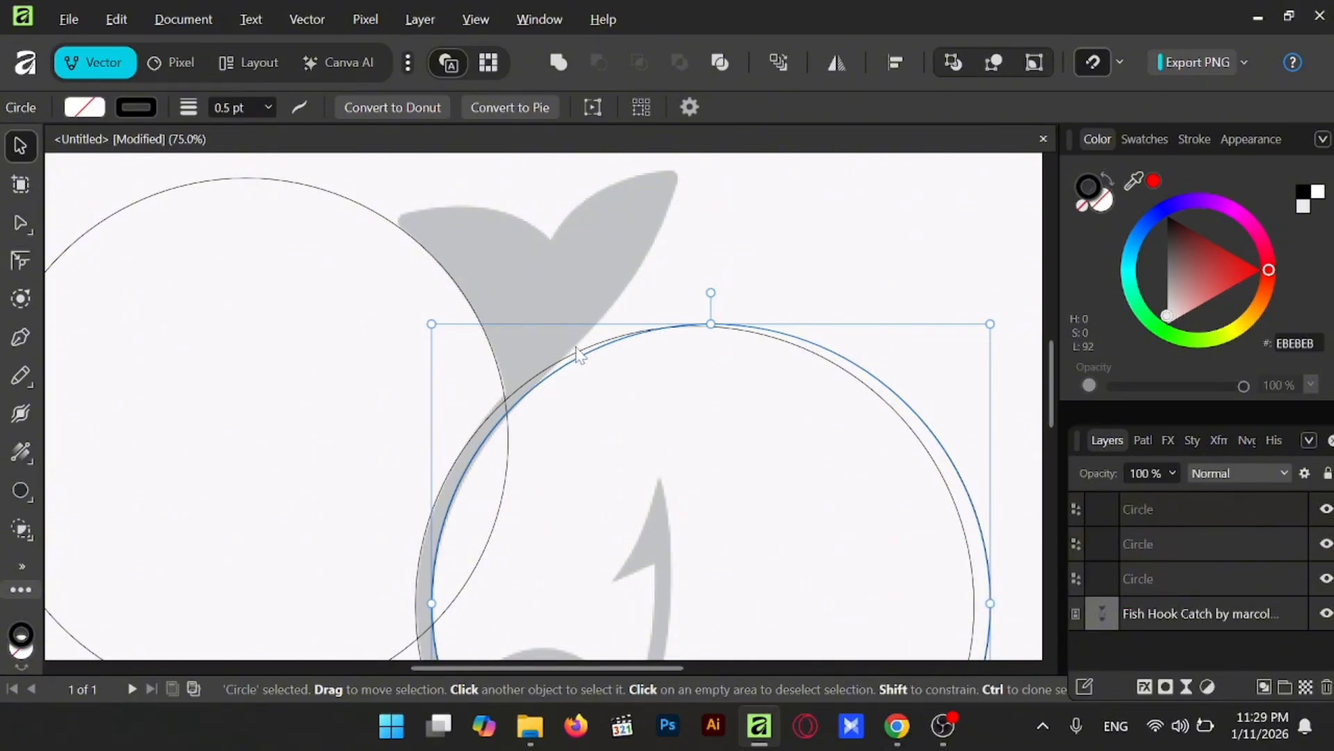
key("ctrl+minus")
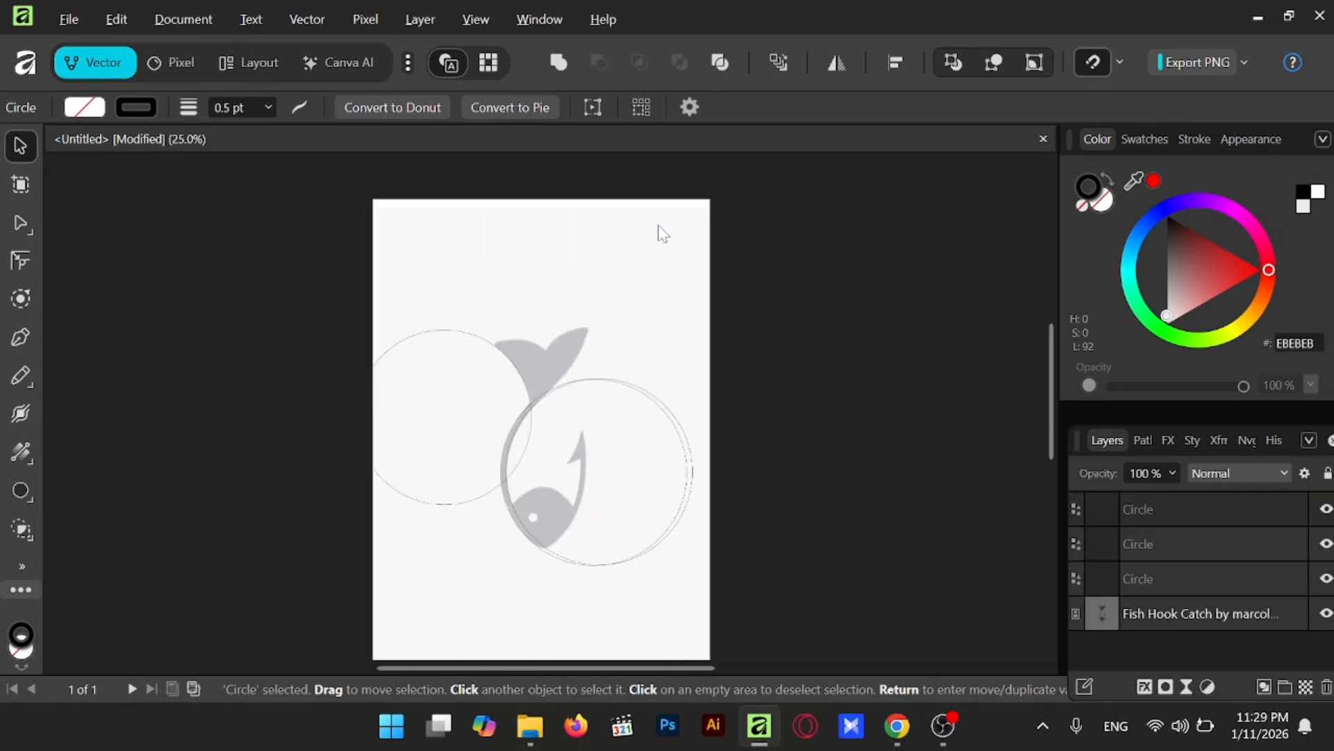
Duplicate the tail's left circle upward and enlarge it slightly to follow the tail's right edge down to the body.
left_click(467, 335)
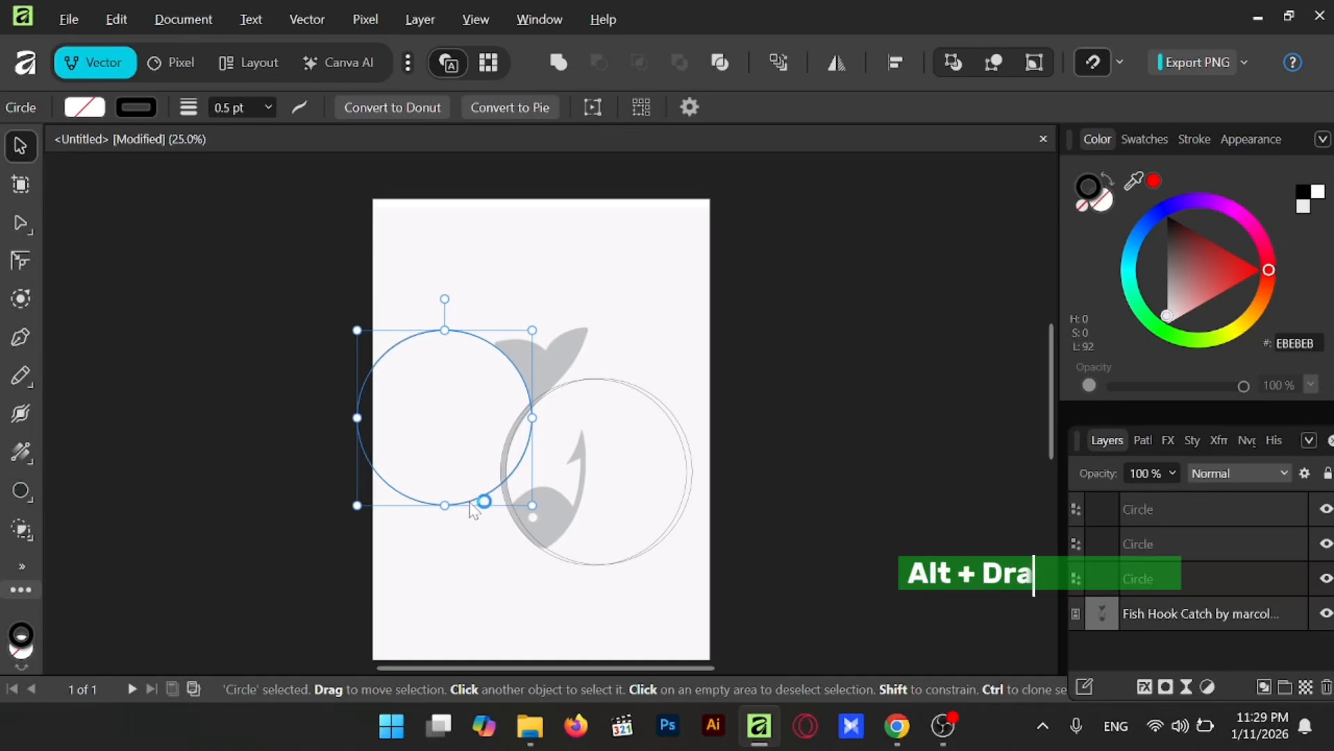
left_click_drag(475, 511, 532, 408)
key("ctrl+plus")
key("ctrl+plus")
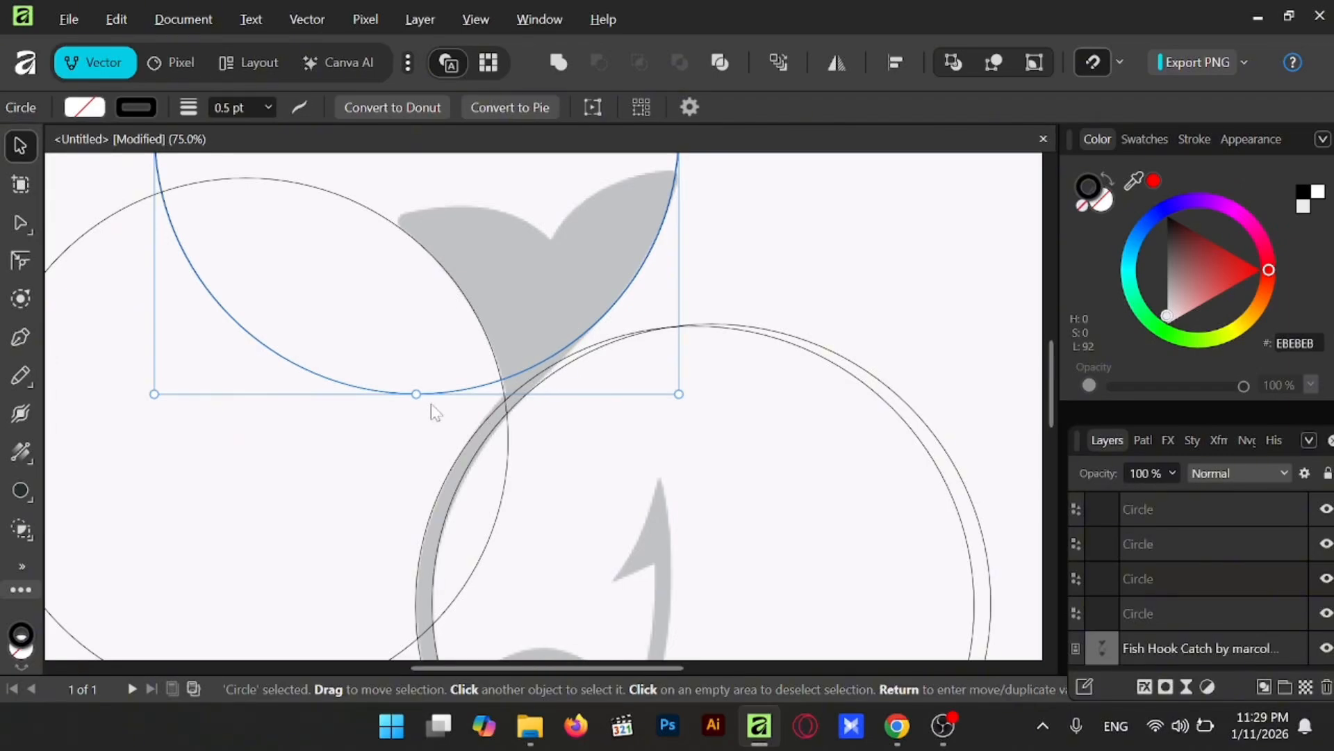
mouse_move(415, 402)
left_mouse_down()
mouse_move(408, 424)
mouse_move(422, 410)
left_mouse_up()
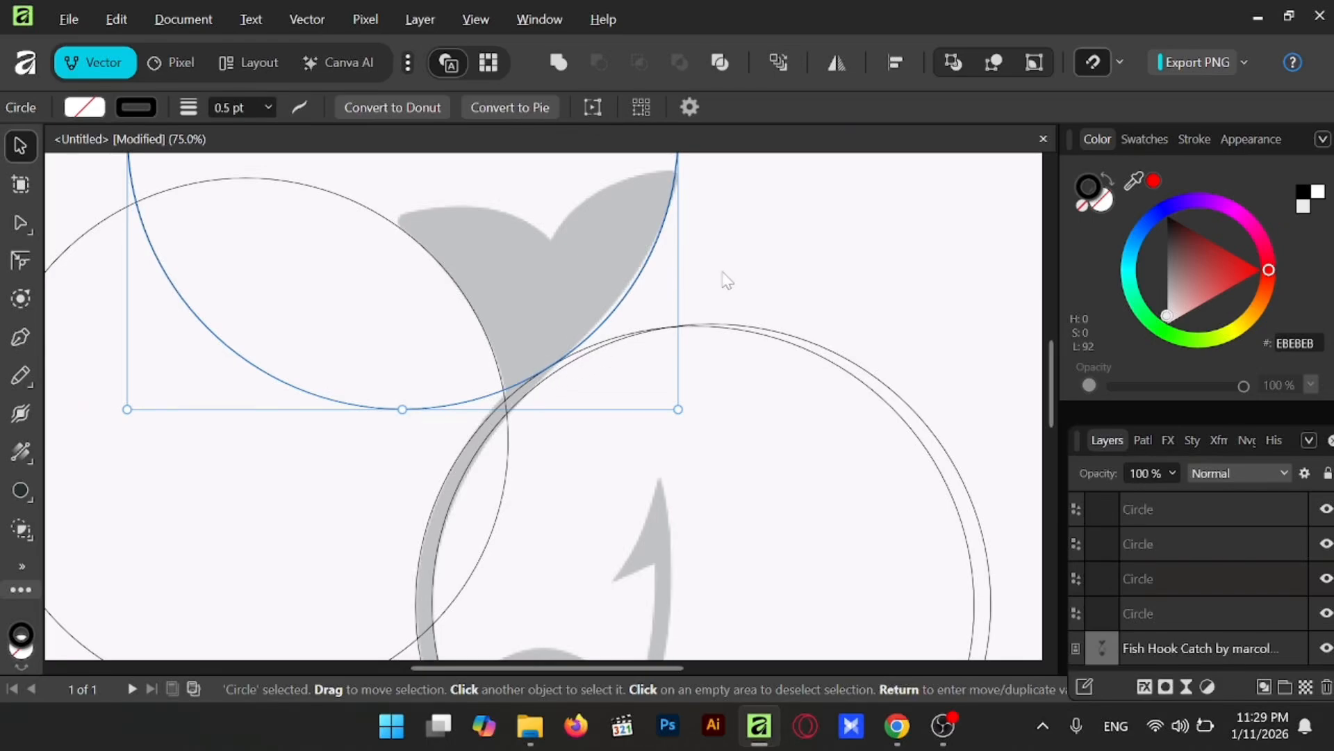
Check in outline view how the circles connect at the base of the tail, and return to the normal view.
left_click(539, 373)
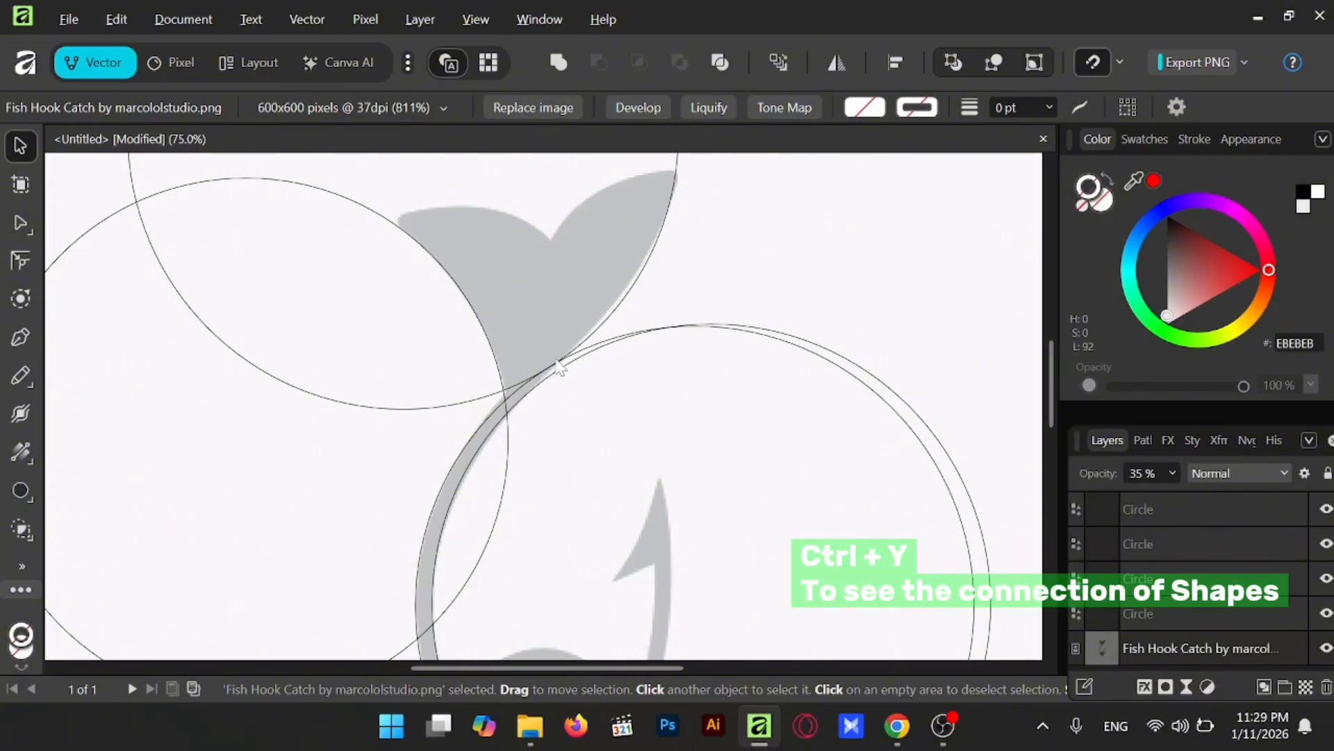
key("y")
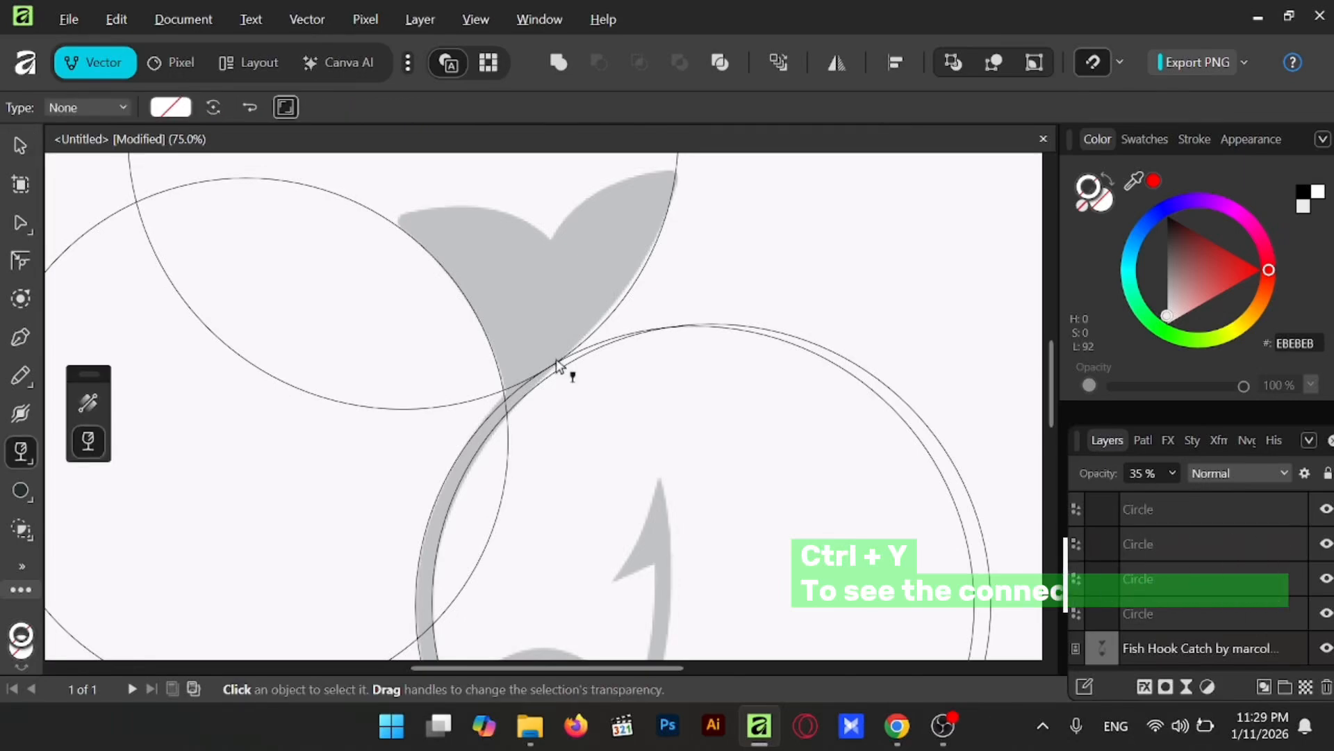
key("ctrl+y")
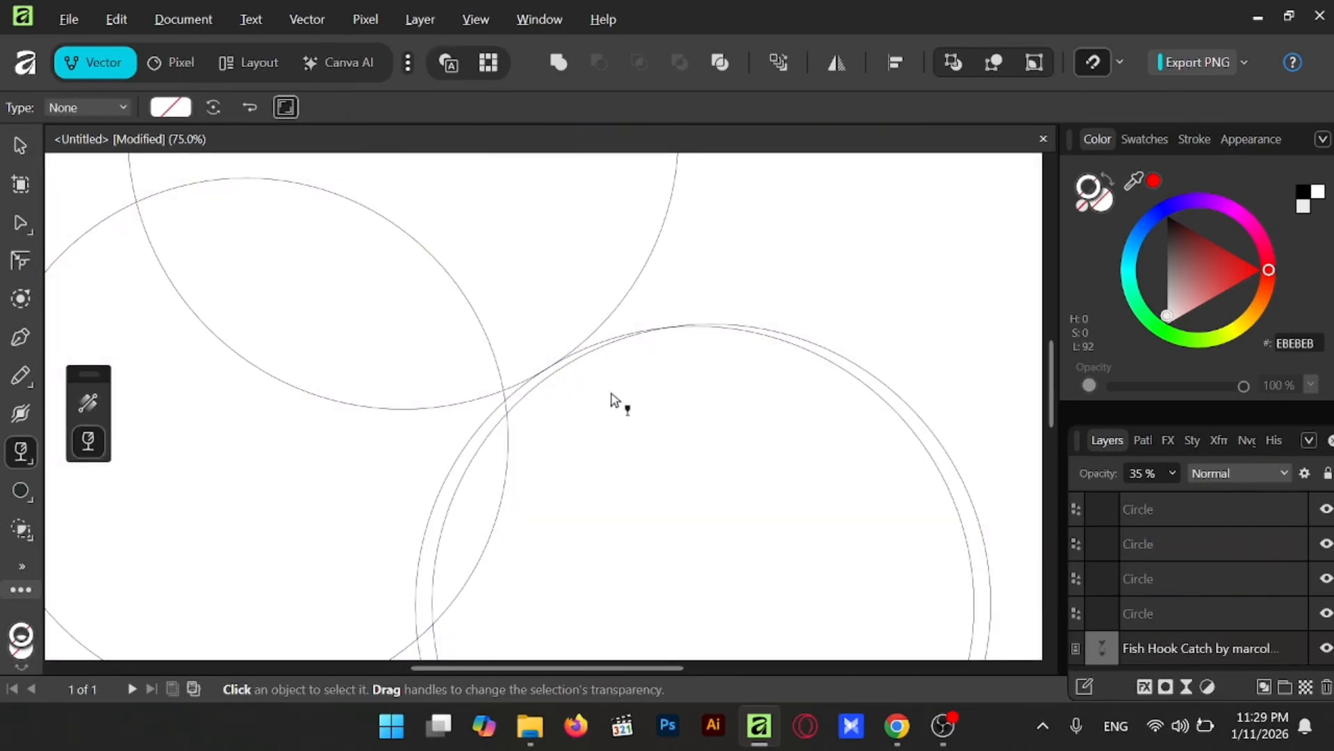
key("ctrl+plus")
key("ctrl+plus")
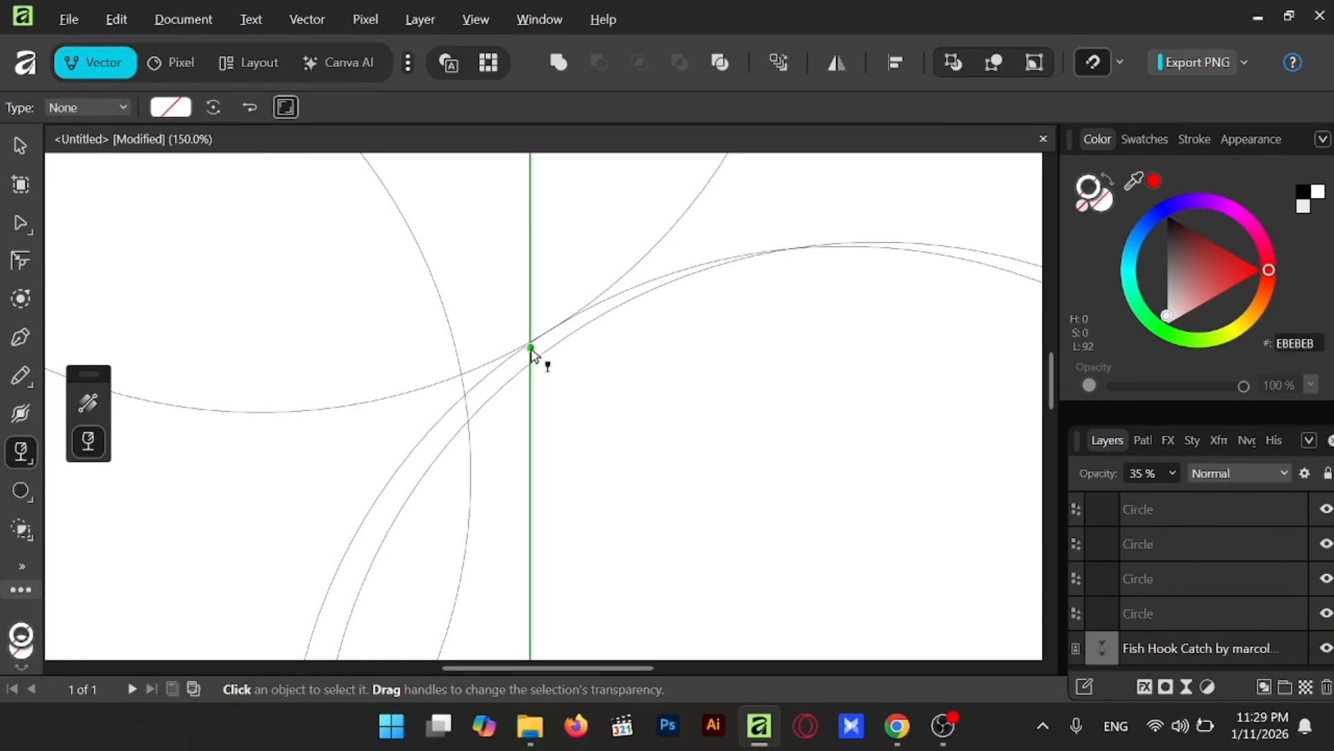
left_click(620, 275)
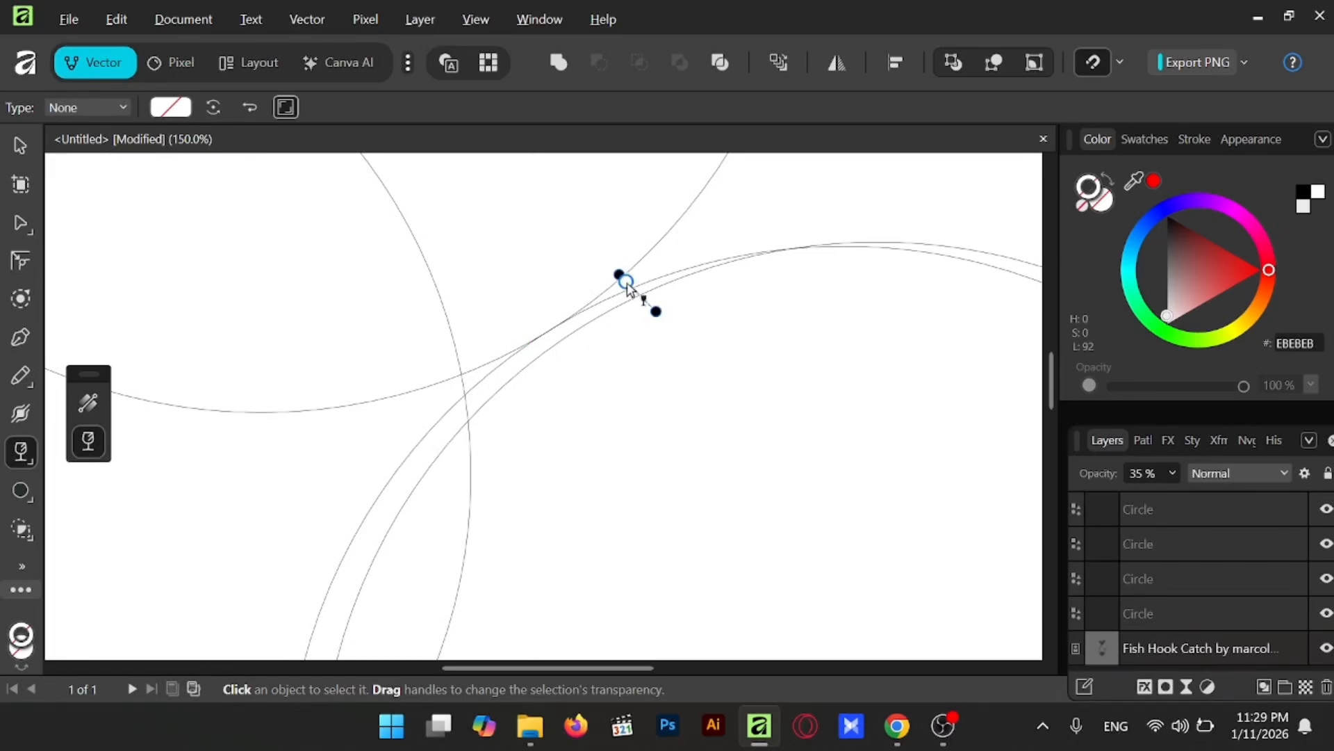
key("ctrl+z")
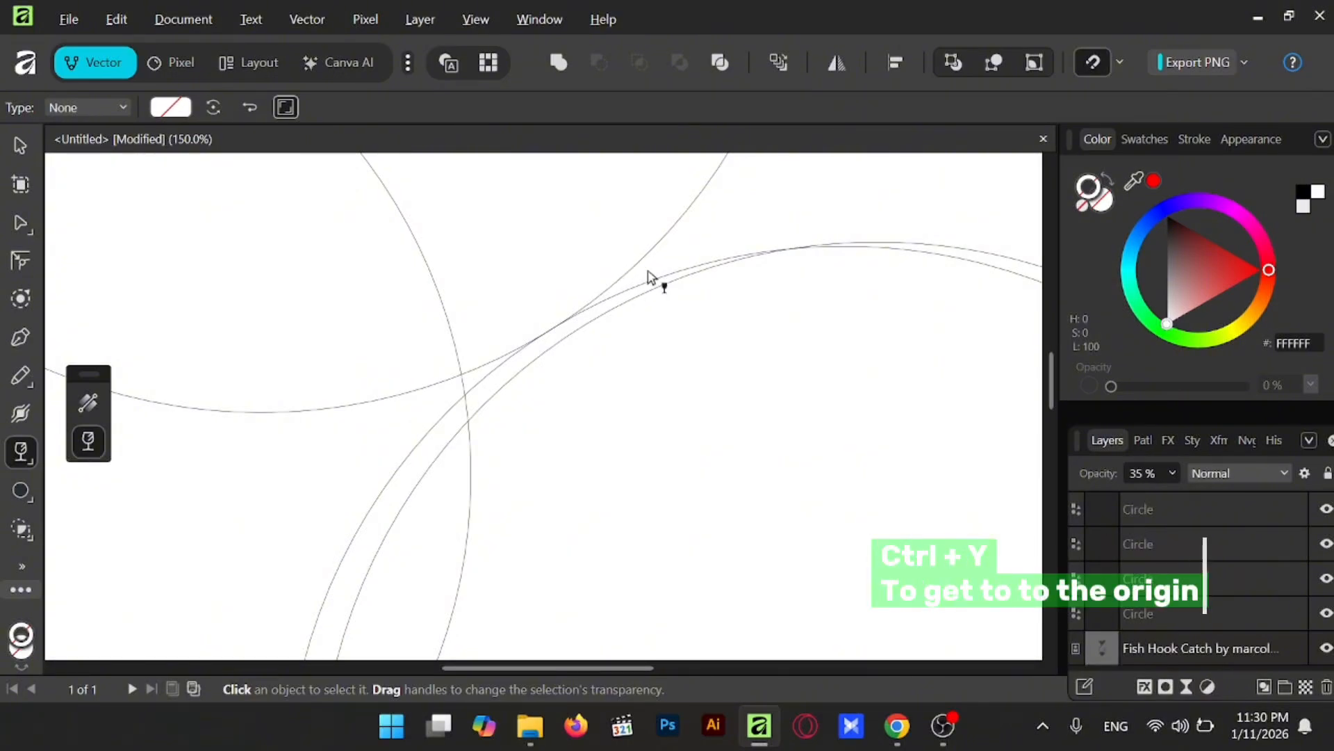
key("ctrl+y")
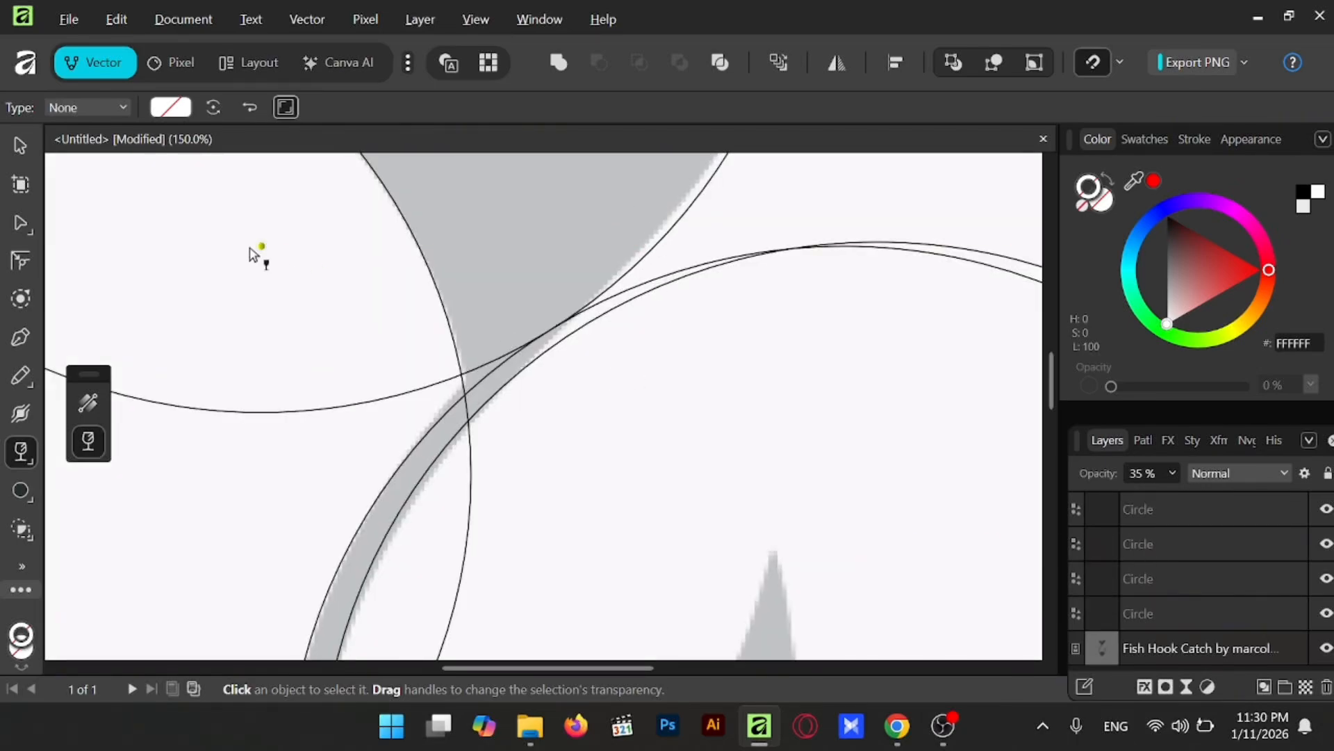
Duplicate the outer body circle and place the copy along the outer right edge of the fish head and hook.
left_click(20, 148)
left_click(468, 420)
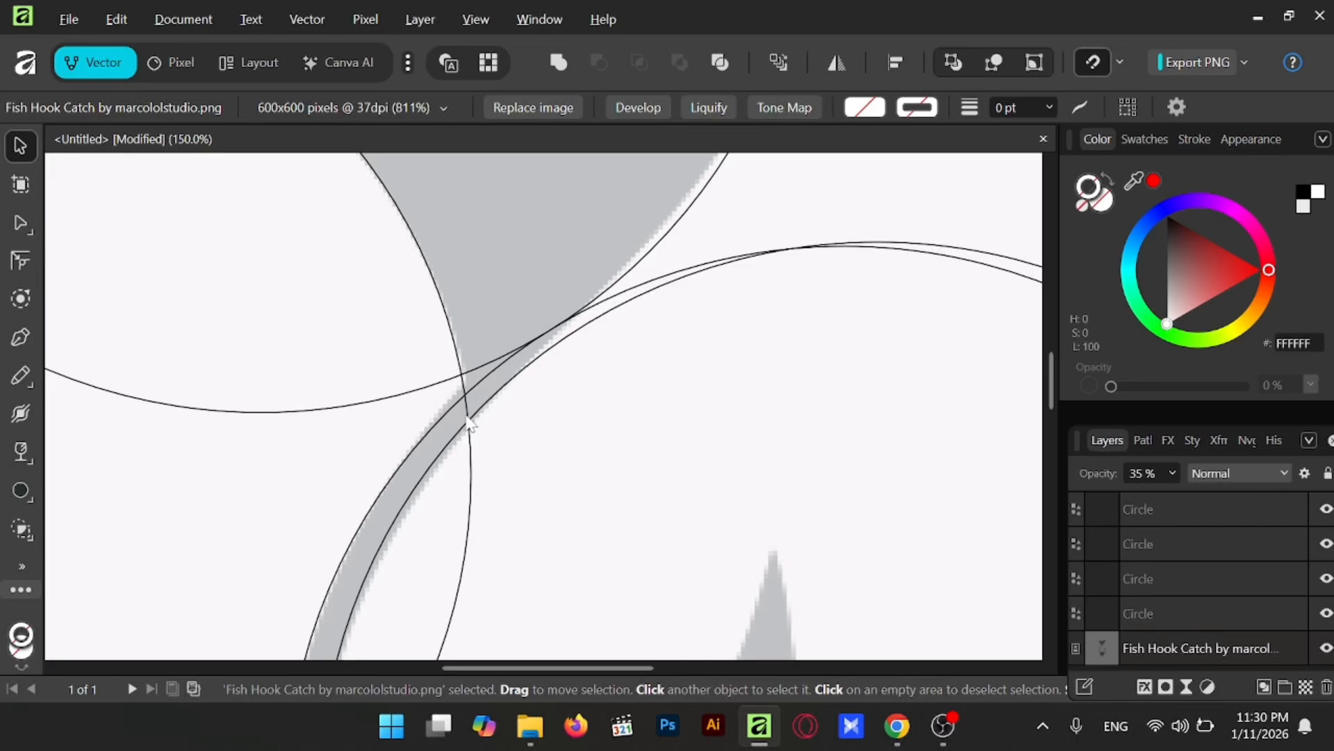
key("ctrl+minus")
key("ctrl+minus")
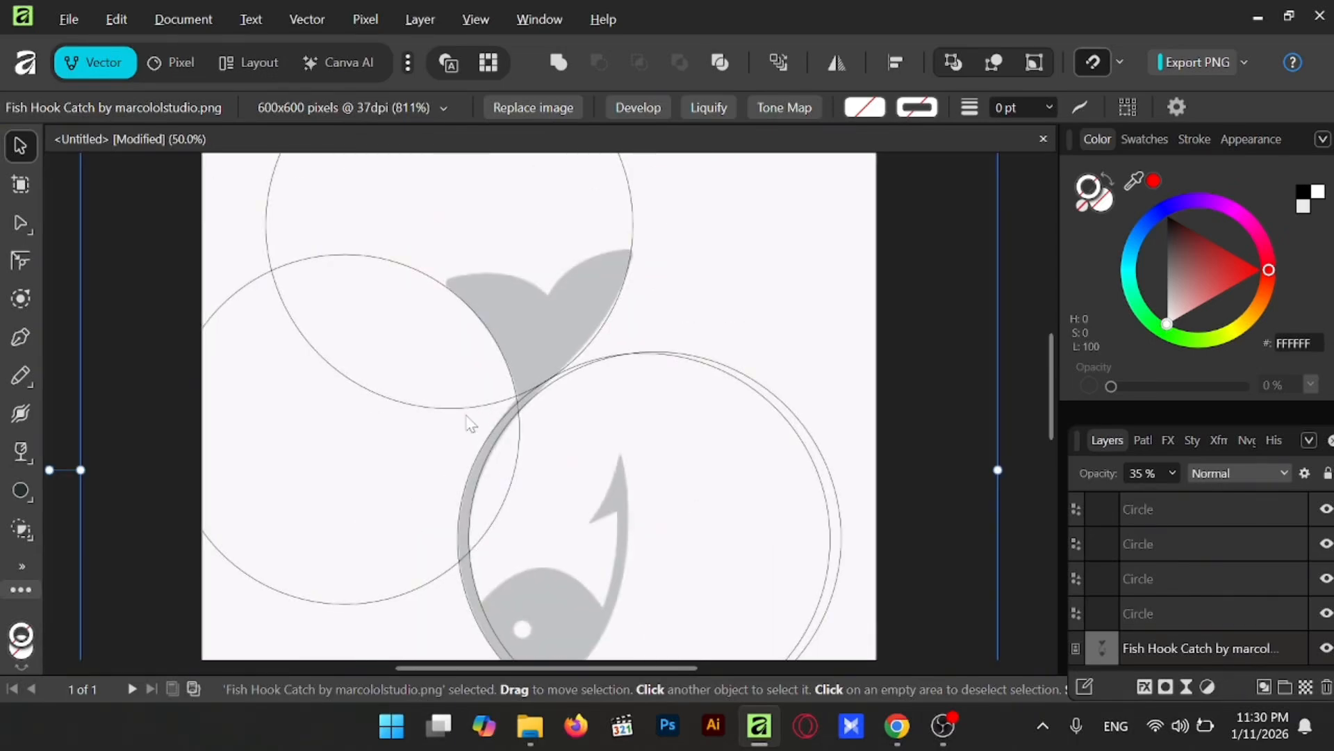
scroll(734, 455, "down", 3)
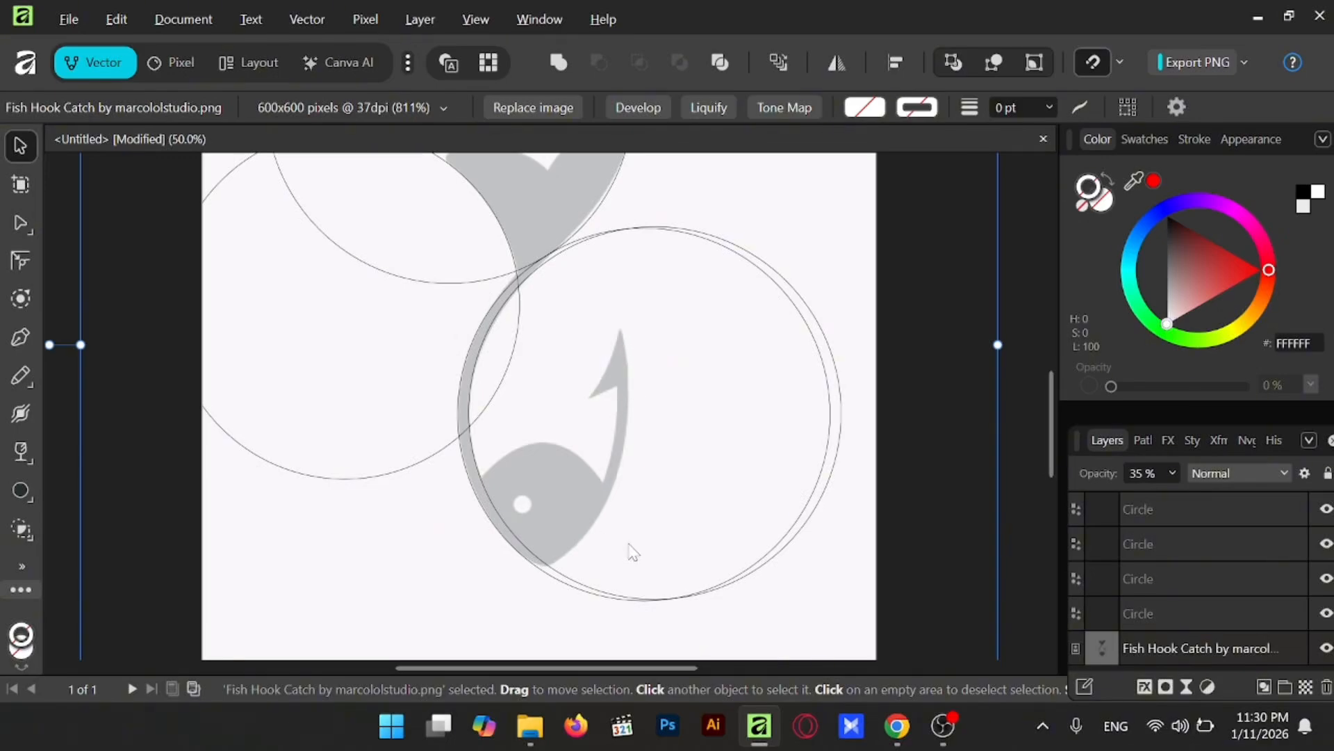
left_click(774, 559)
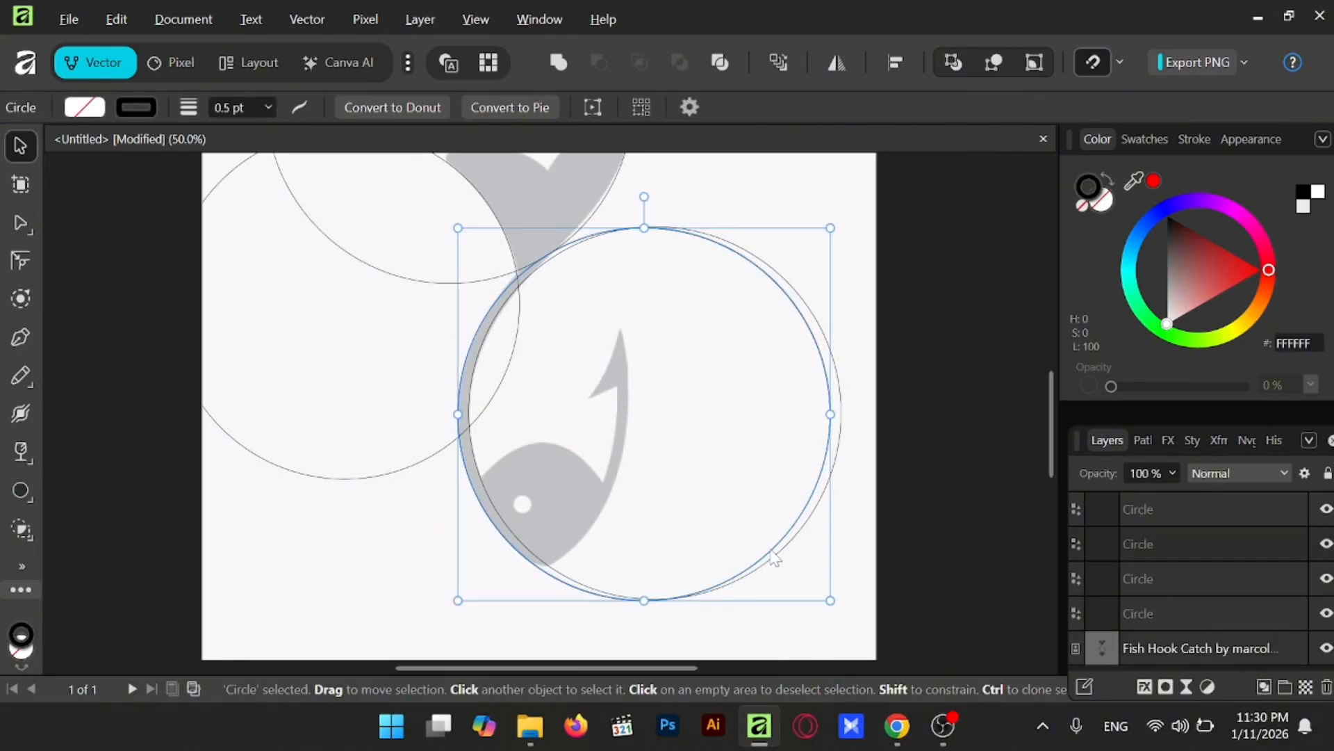
left_click_drag(762, 551, 570, 559)
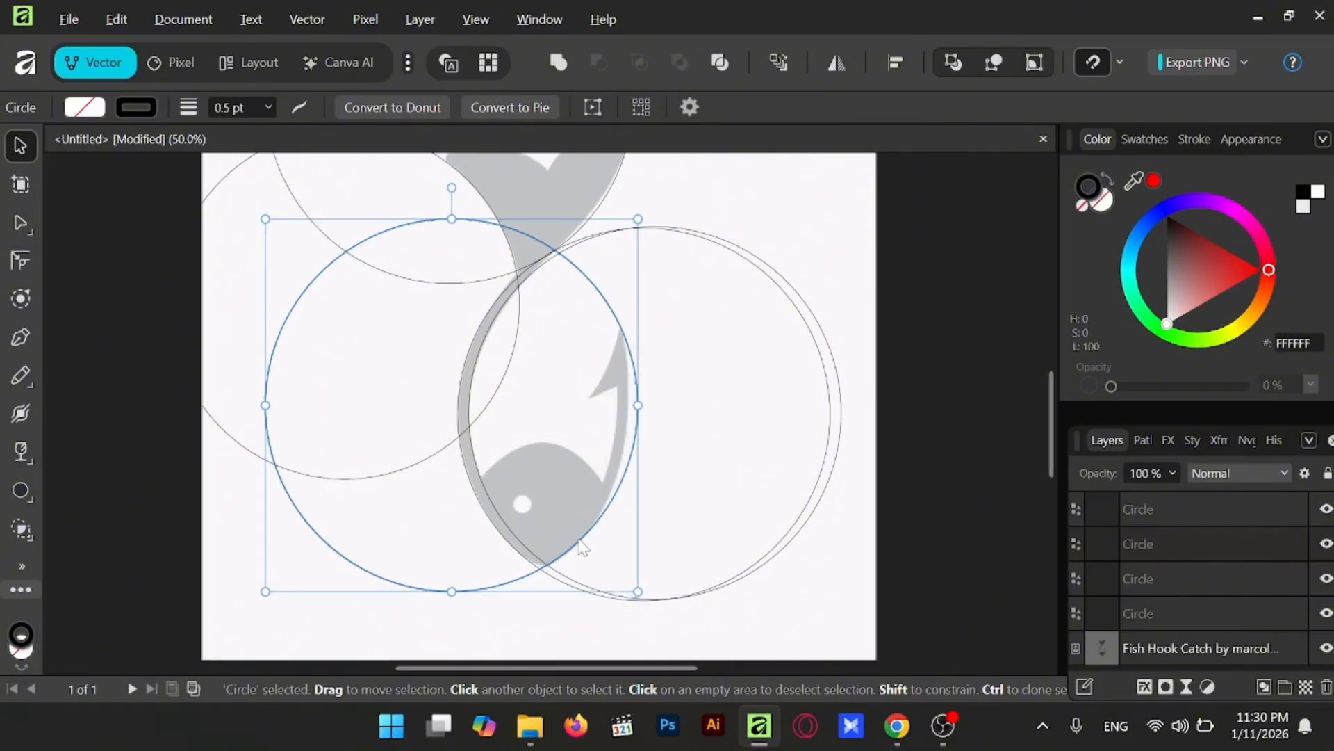
left_click(617, 344)
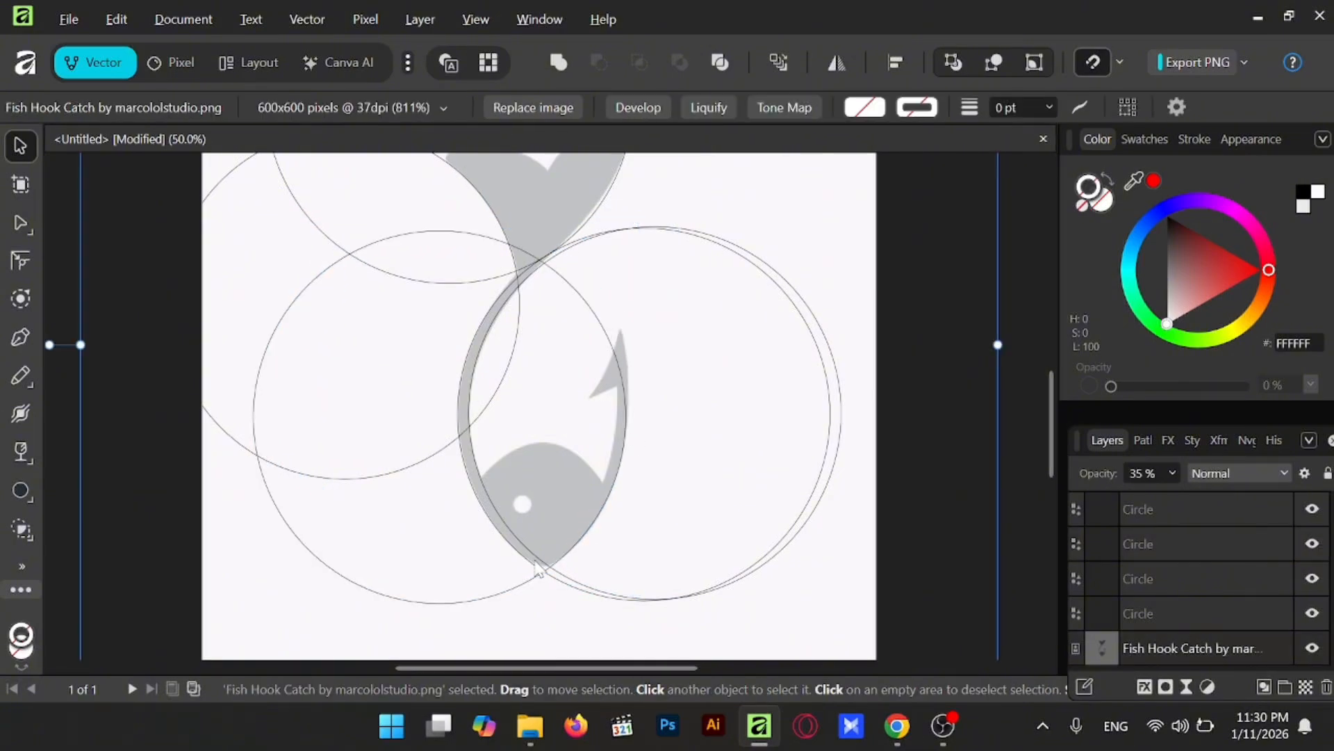
Duplicate the circle on the right edge upward so the copy follows the outer edge of the hook's barbed tip.
left_click(506, 599)
left_click_drag(507, 602, 507, 565)
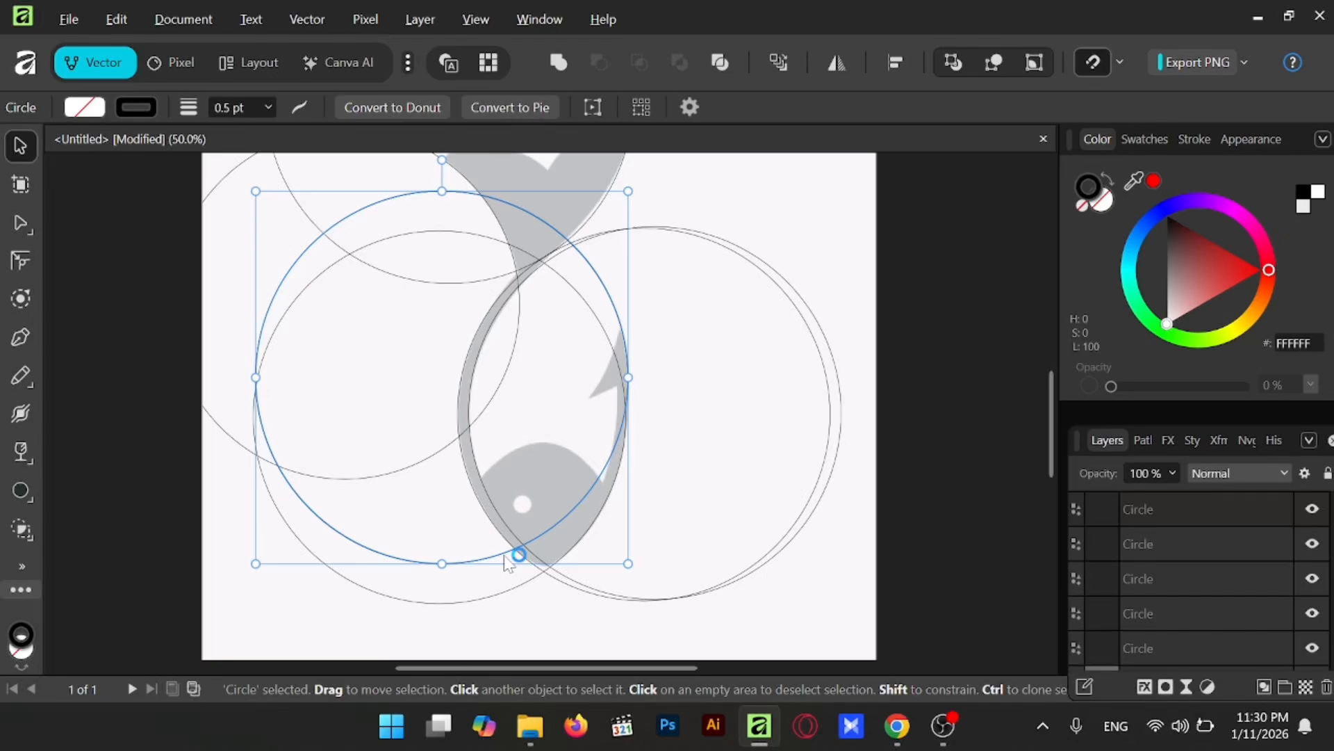
left_click(814, 261)
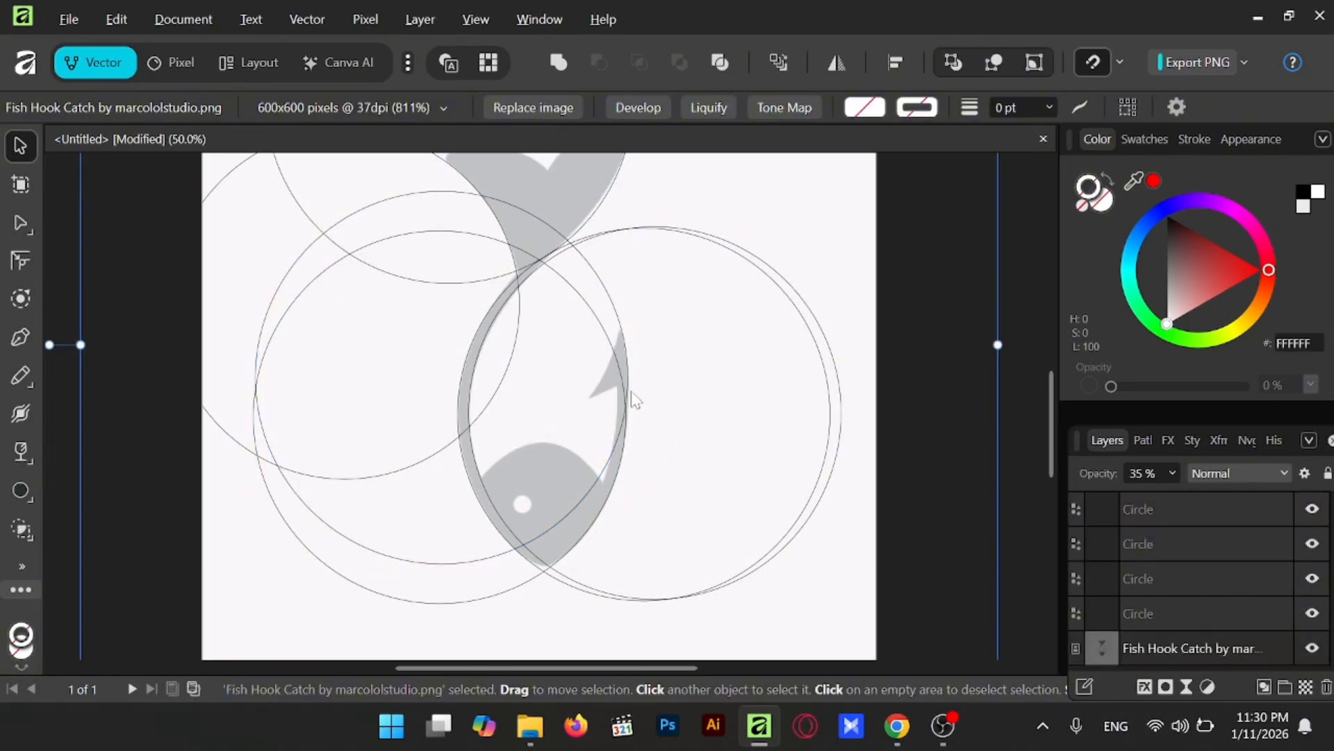
left_click(627, 419)
scroll(628, 424, "up", 3)
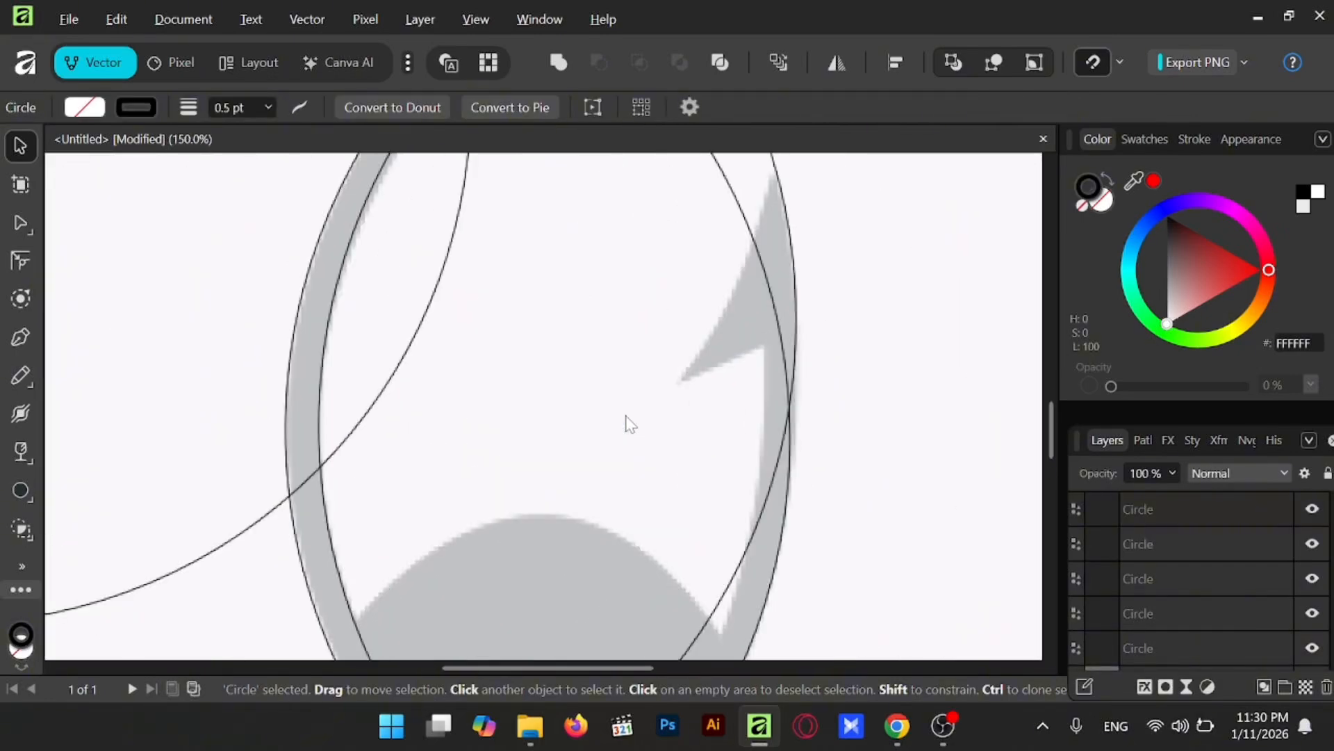
left_click(812, 434)
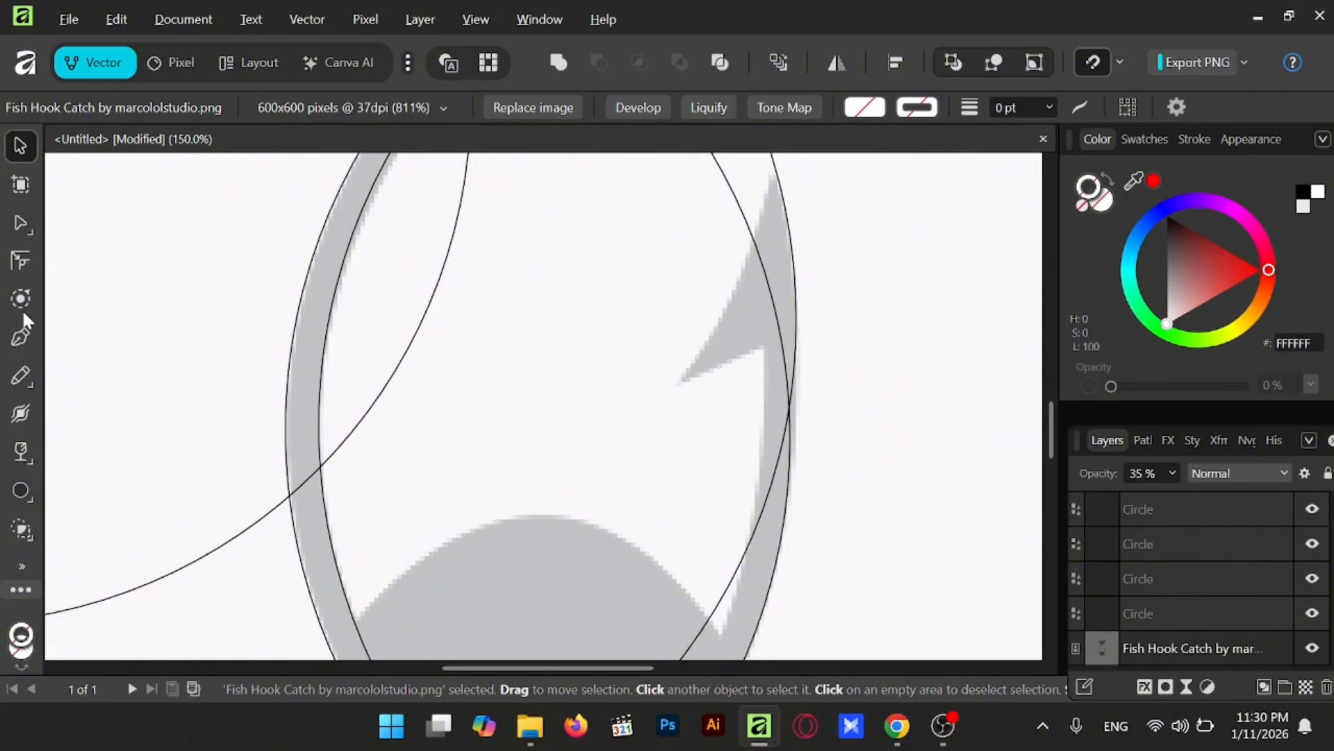
Draw a curve with the Pen tool bridging the two circles along the hook's outer right edge, and check it in outline view.
left_click(20, 341)
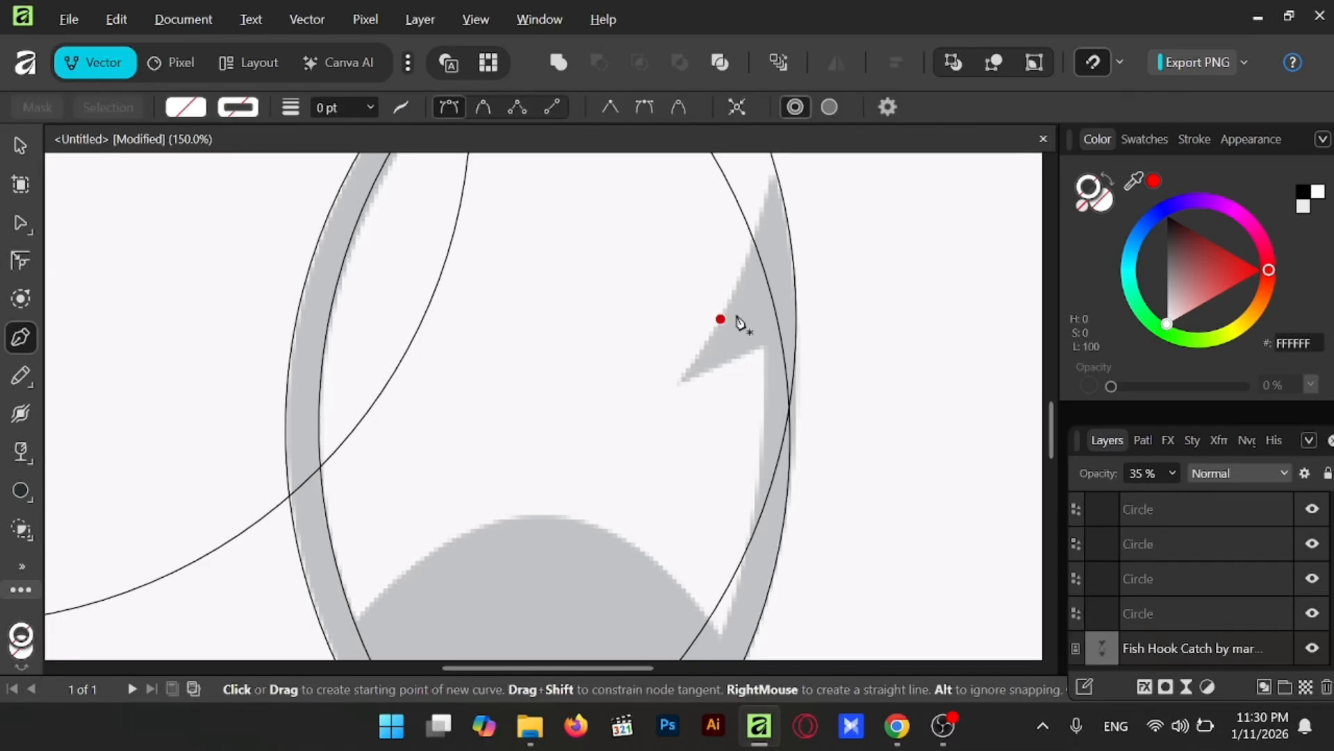
left_click(790, 255)
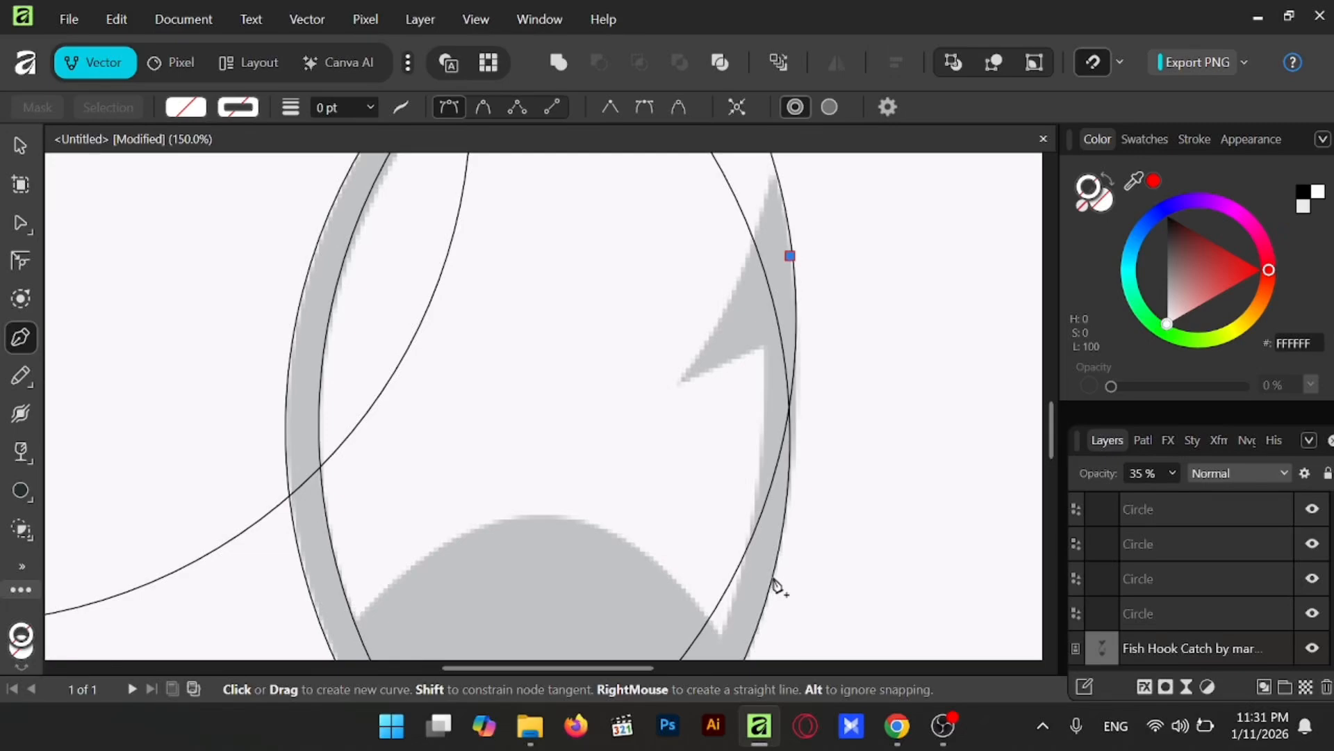
left_click_drag(773, 584, 729, 526)
scroll(906, 342, "up", 2)
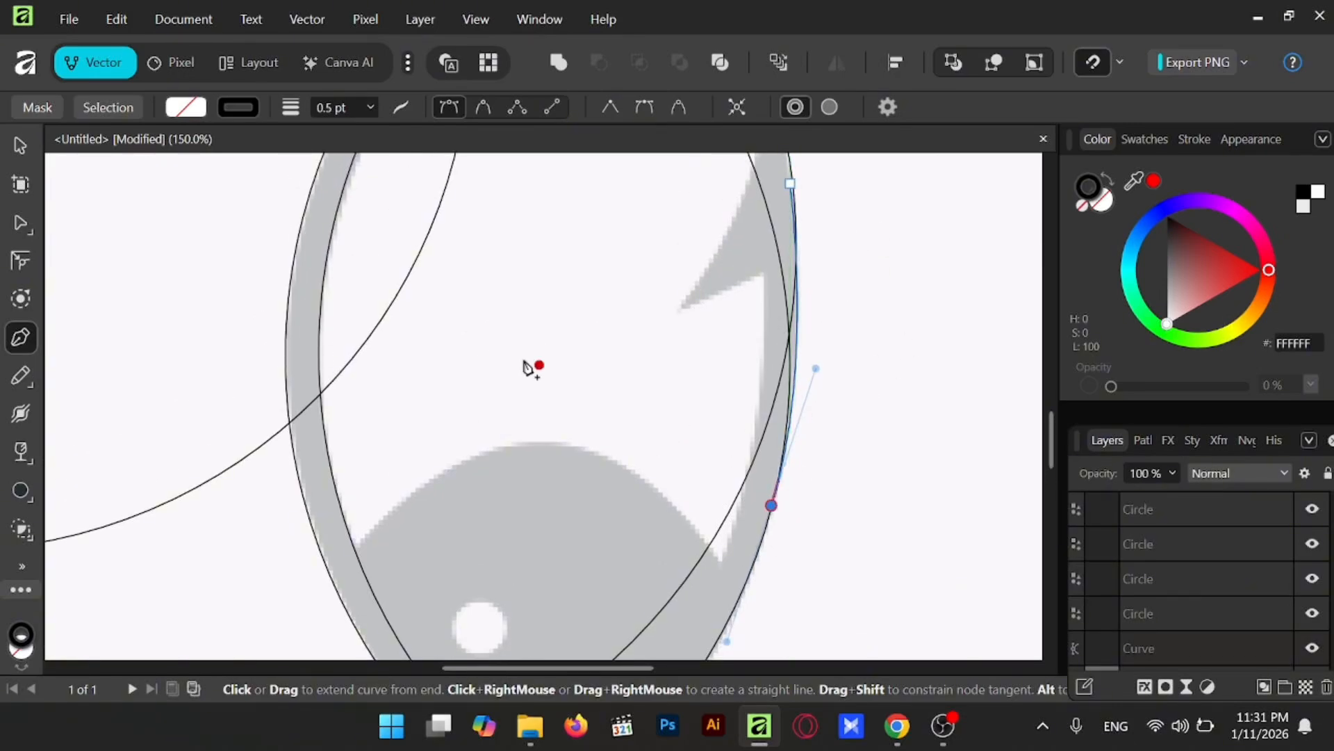
key("v")
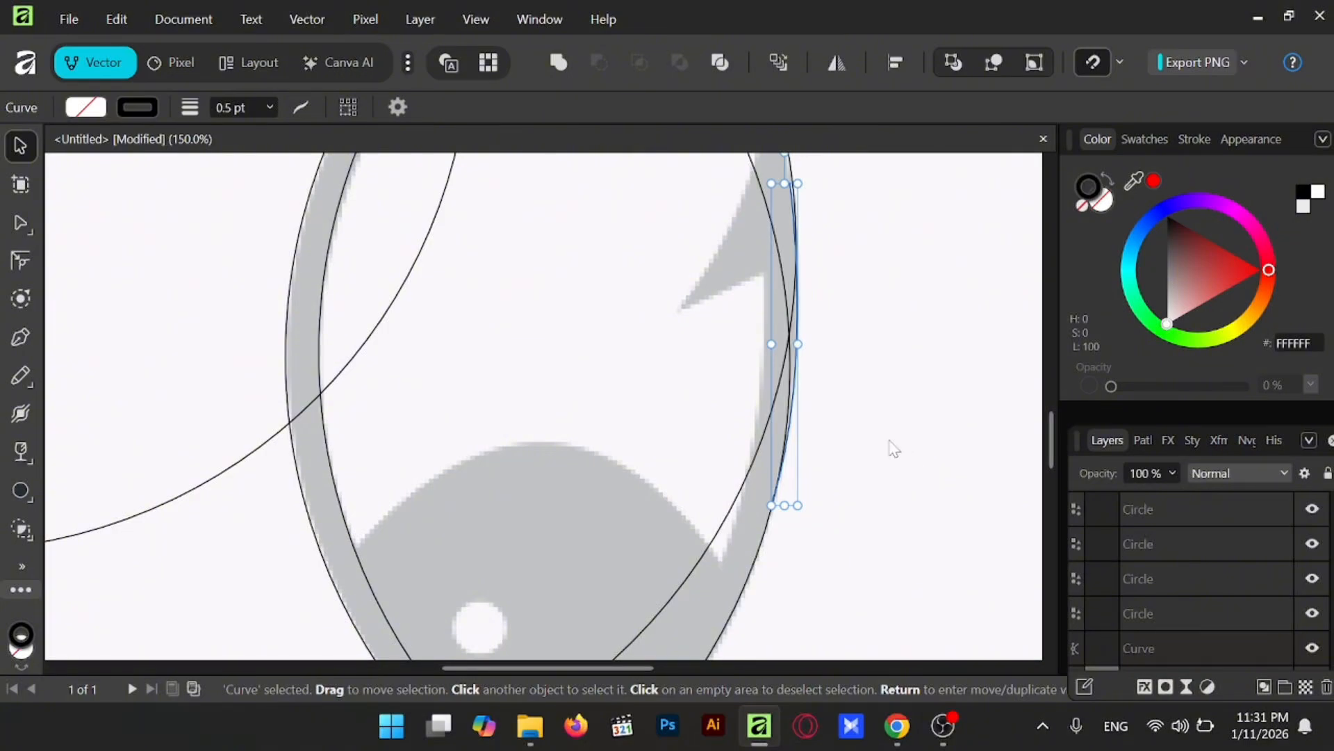
key("ctrl+y")
left_click(895, 448)
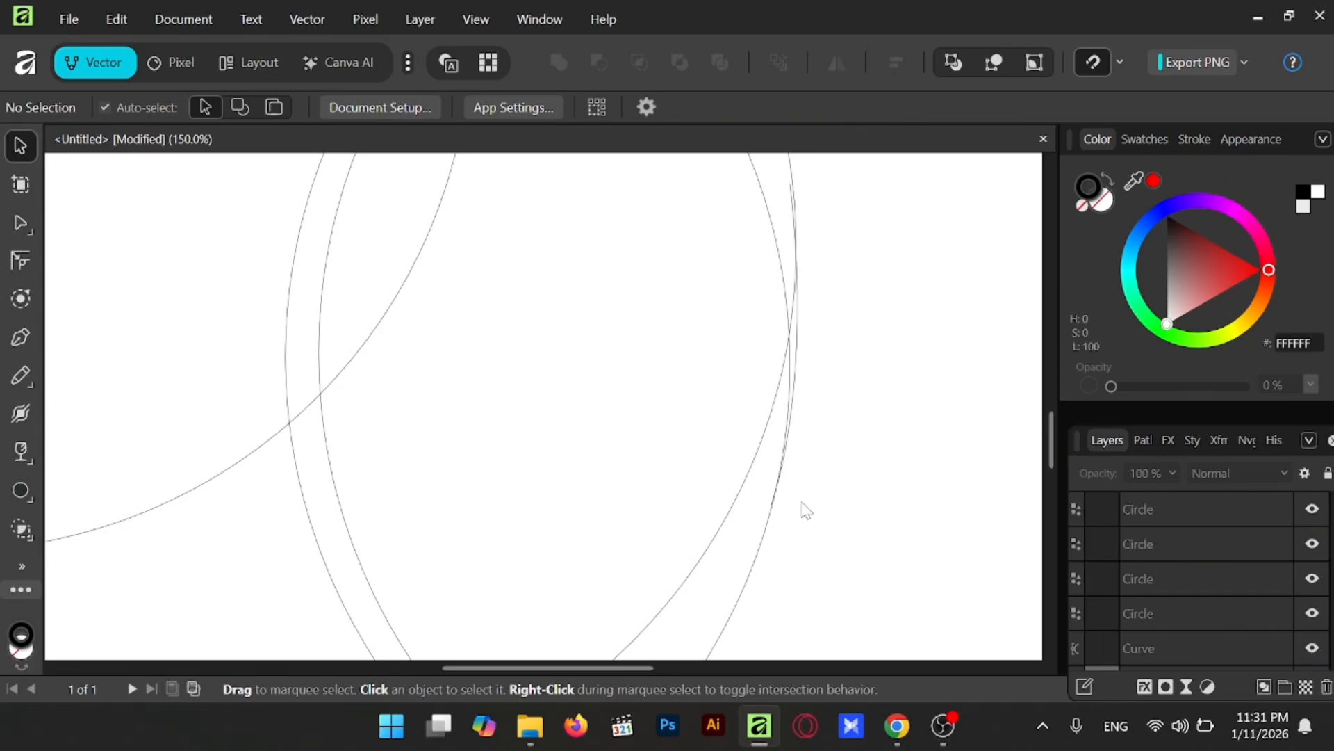
key("ctrl+y")
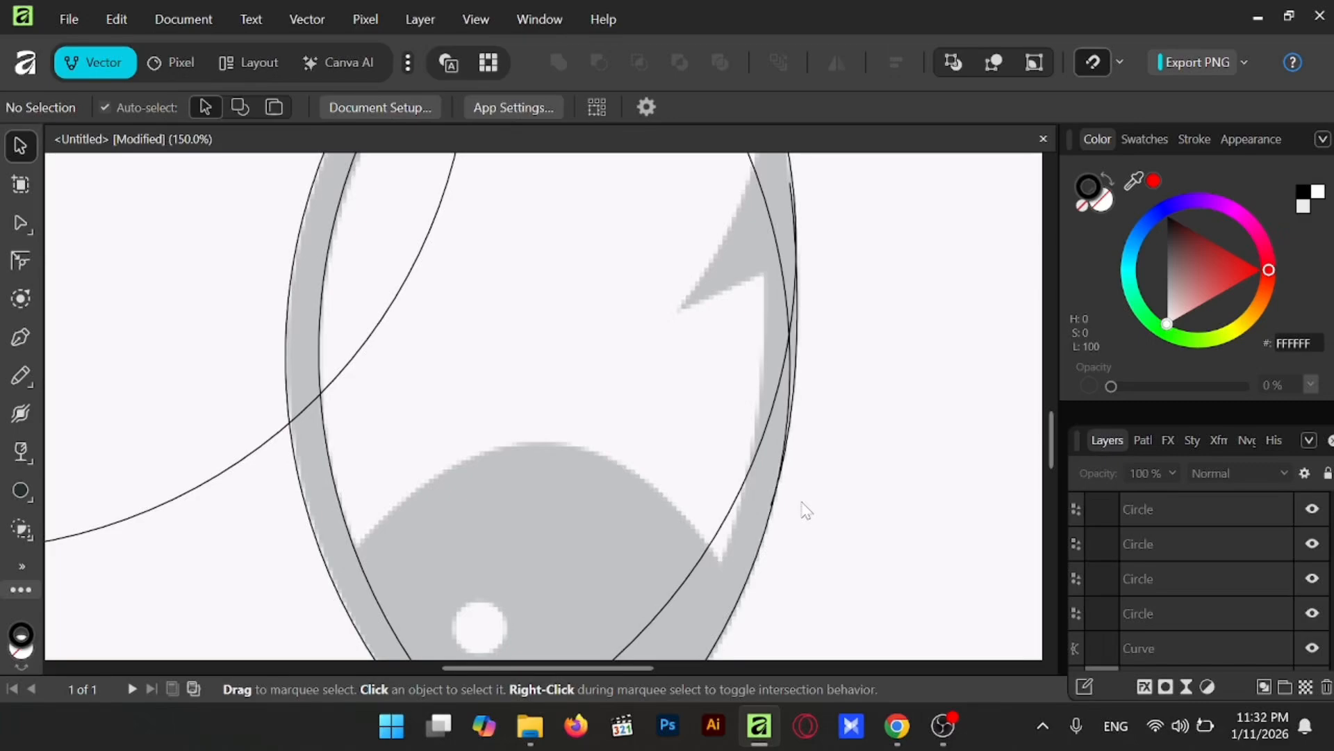
Draw an ellipse over the fish head, fitting its top and sides to the head's rounded upper edge.
key("ctrl+minus")
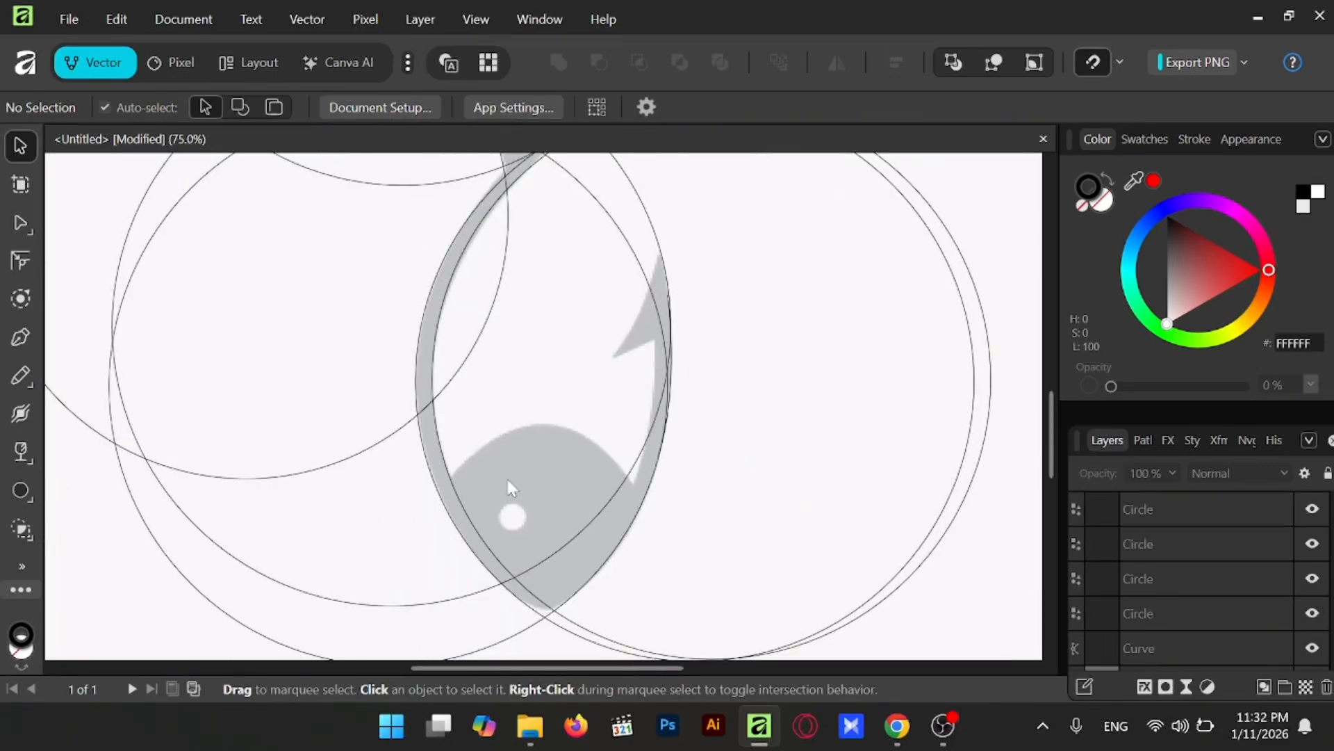
scroll(508, 481, "down", 3)
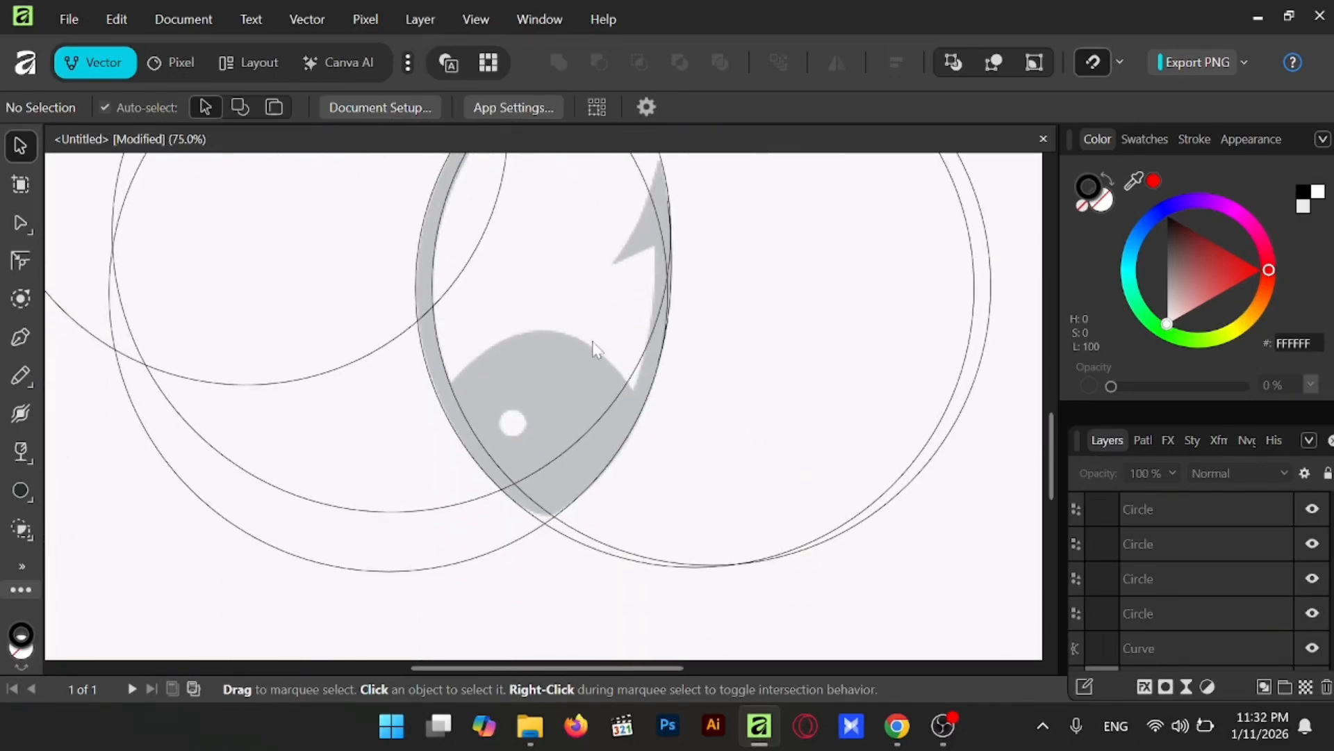
left_click(20, 490)
left_click_drag(438, 338, 606, 586)
left_click_drag(541, 339, 542, 333)
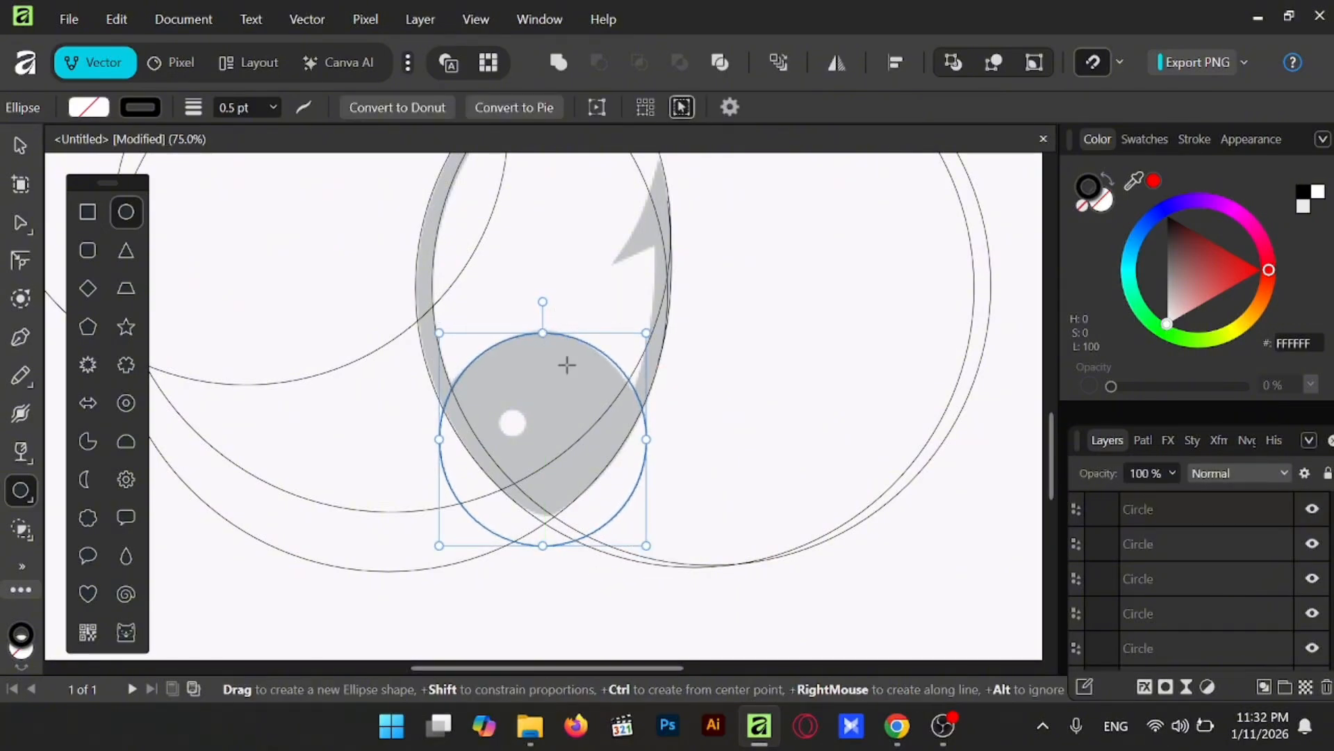
left_click_drag(644, 440, 643, 440)
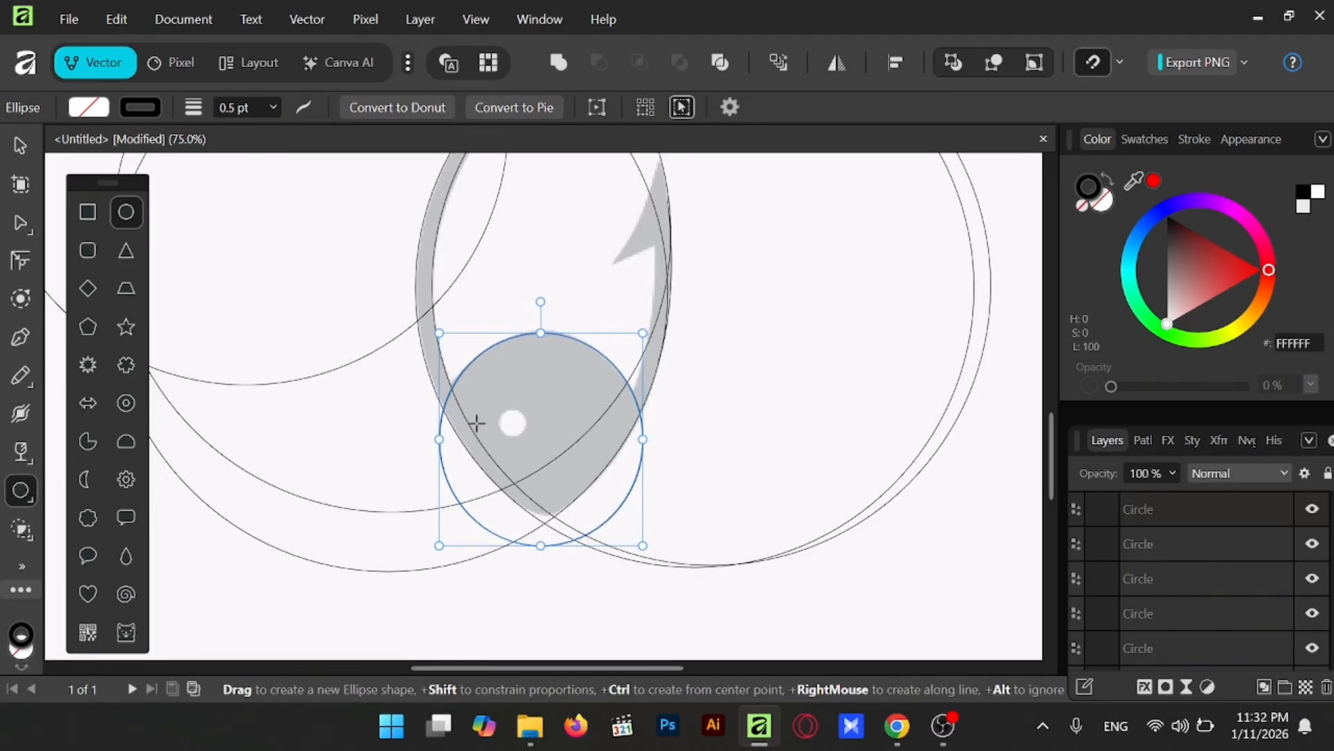
left_click_drag(435, 439, 435, 438)
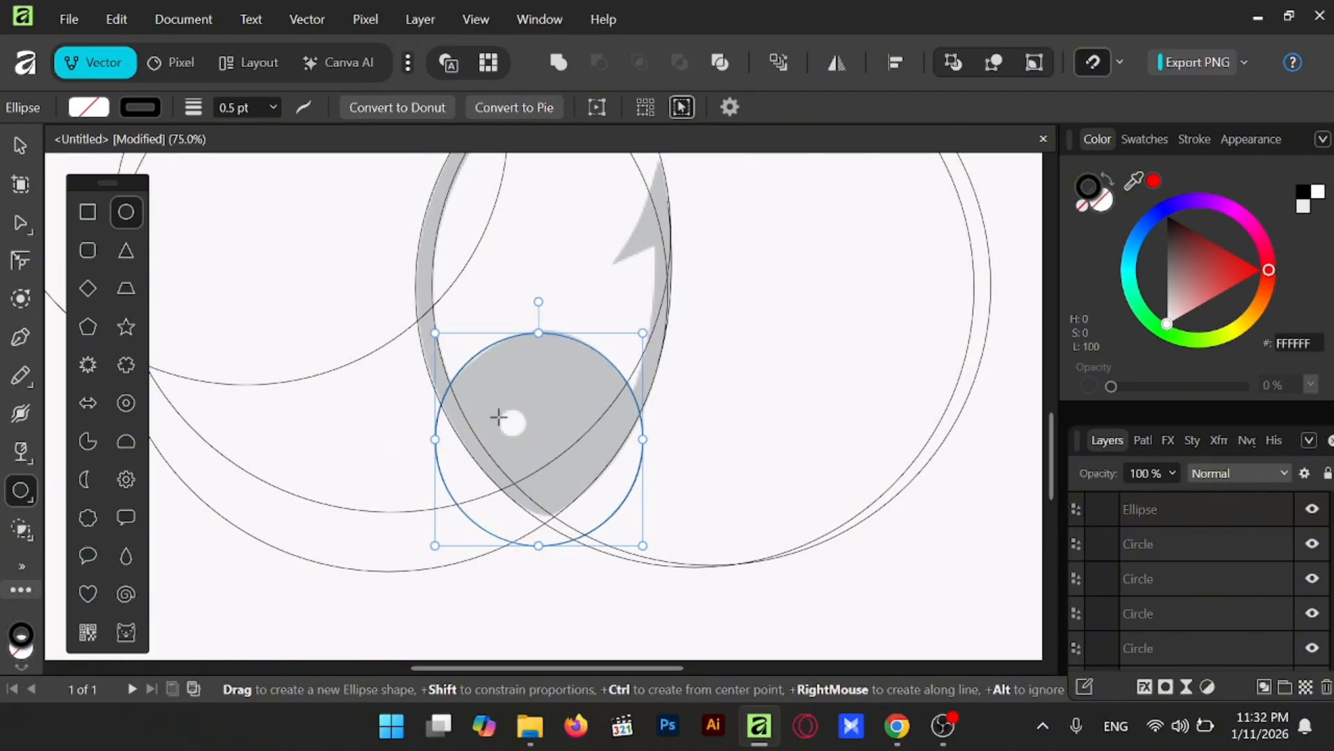
Draw a small circle exactly over the fish's white eye.
left_click_drag(498, 406, 515, 445)
key("Left")
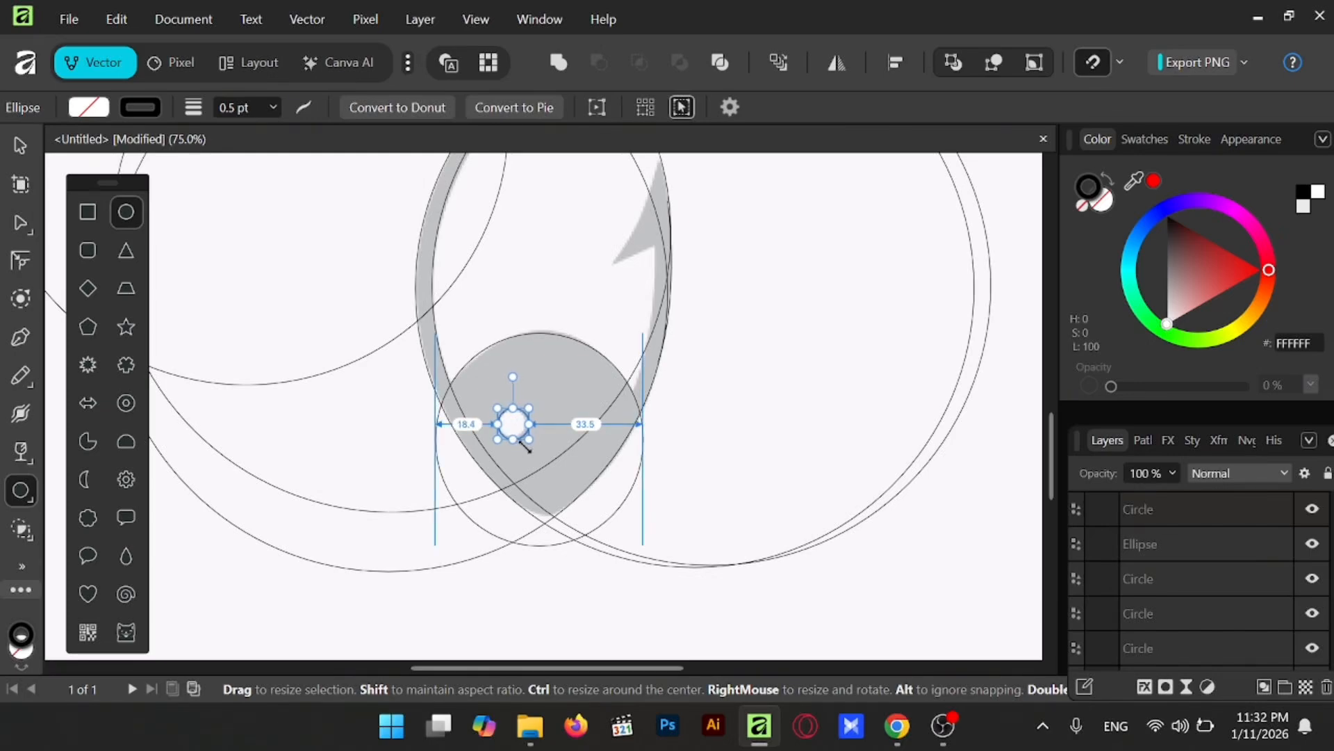
left_click(20, 146)
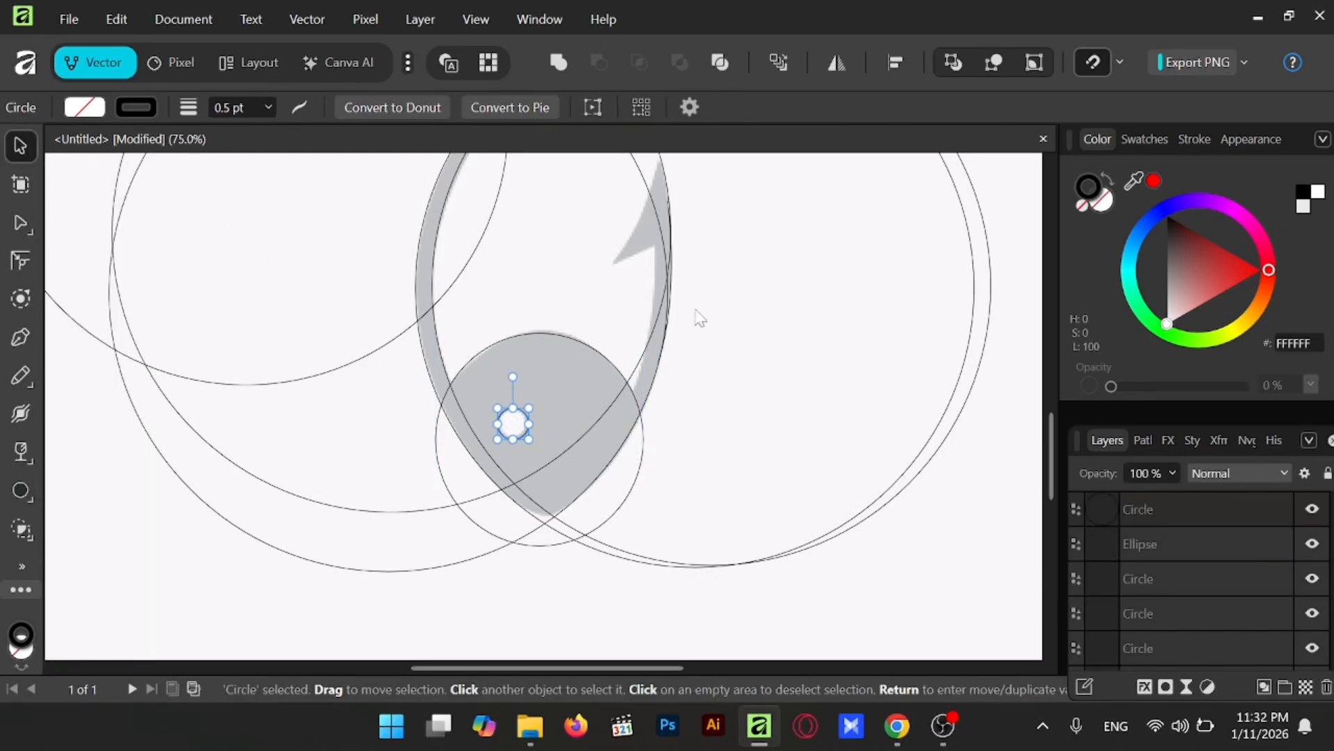
Move the circle at the hook's tip slightly up and outward to match the barb's outer edge.
scroll(829, 340, "up", 4)
left_click(659, 295)
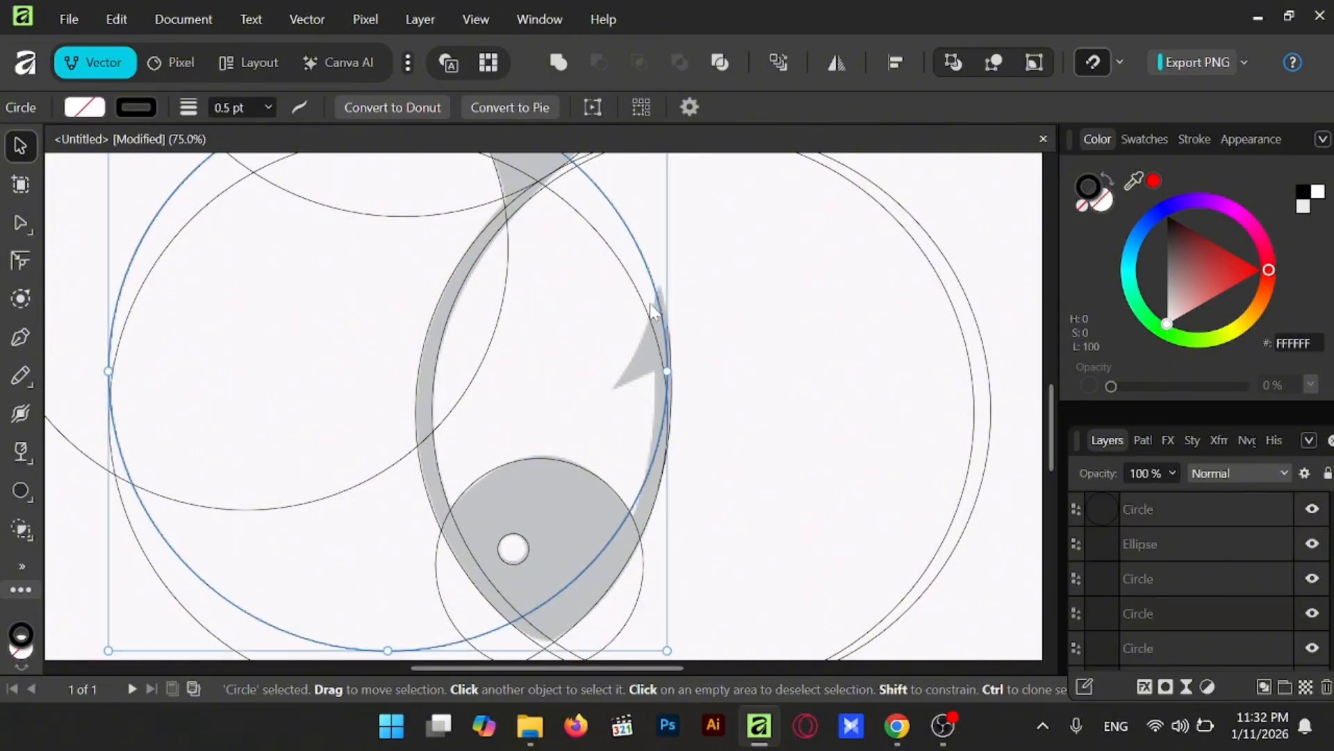
left_click_drag(663, 333, 668, 320)
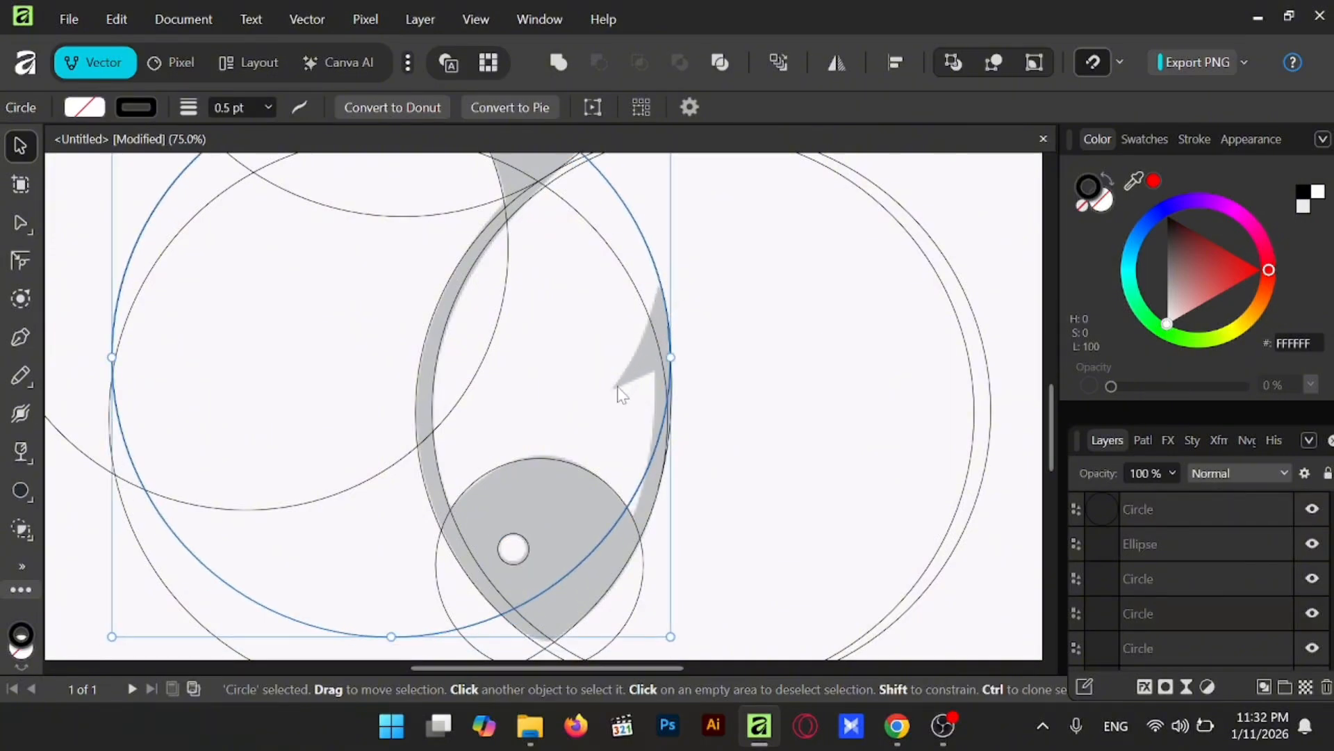
Draw a circle, enlarge it, and position it so its edge follows the barb's curved inner edge.
left_click(21, 490)
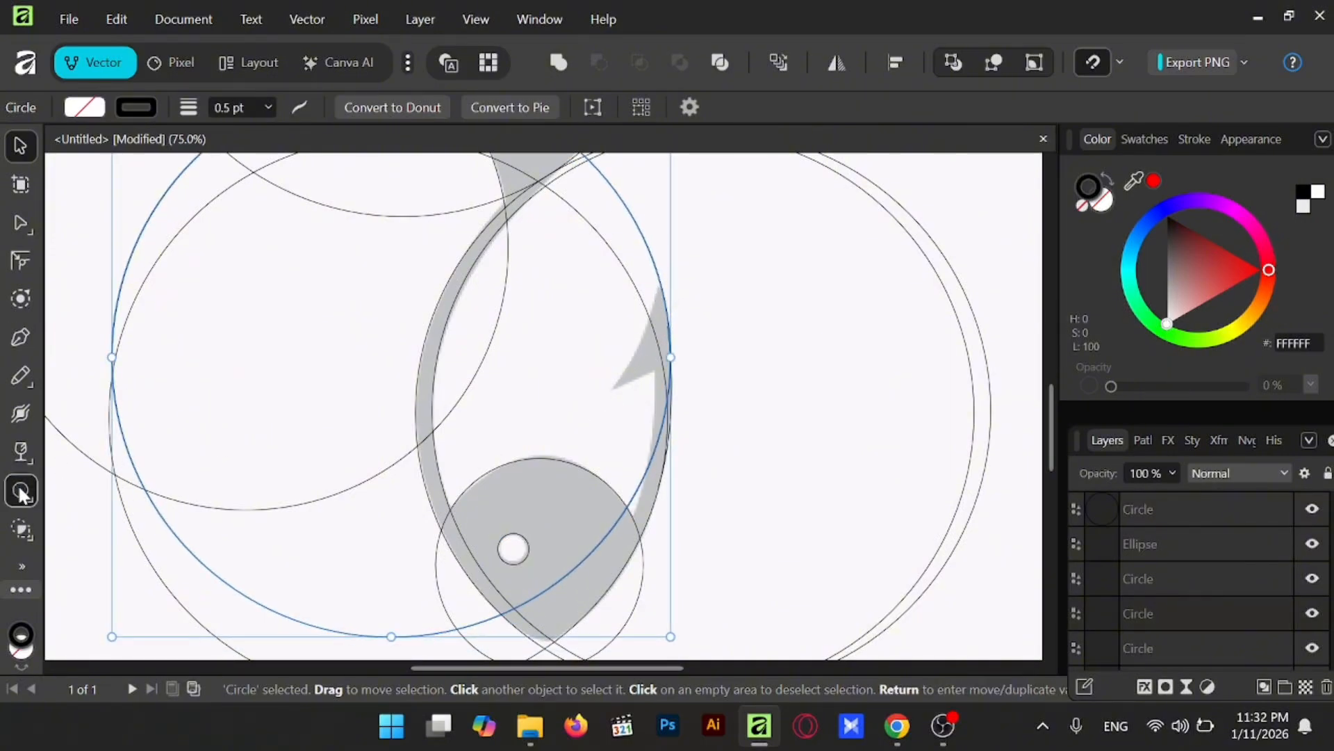
left_click_drag(452, 189, 615, 425)
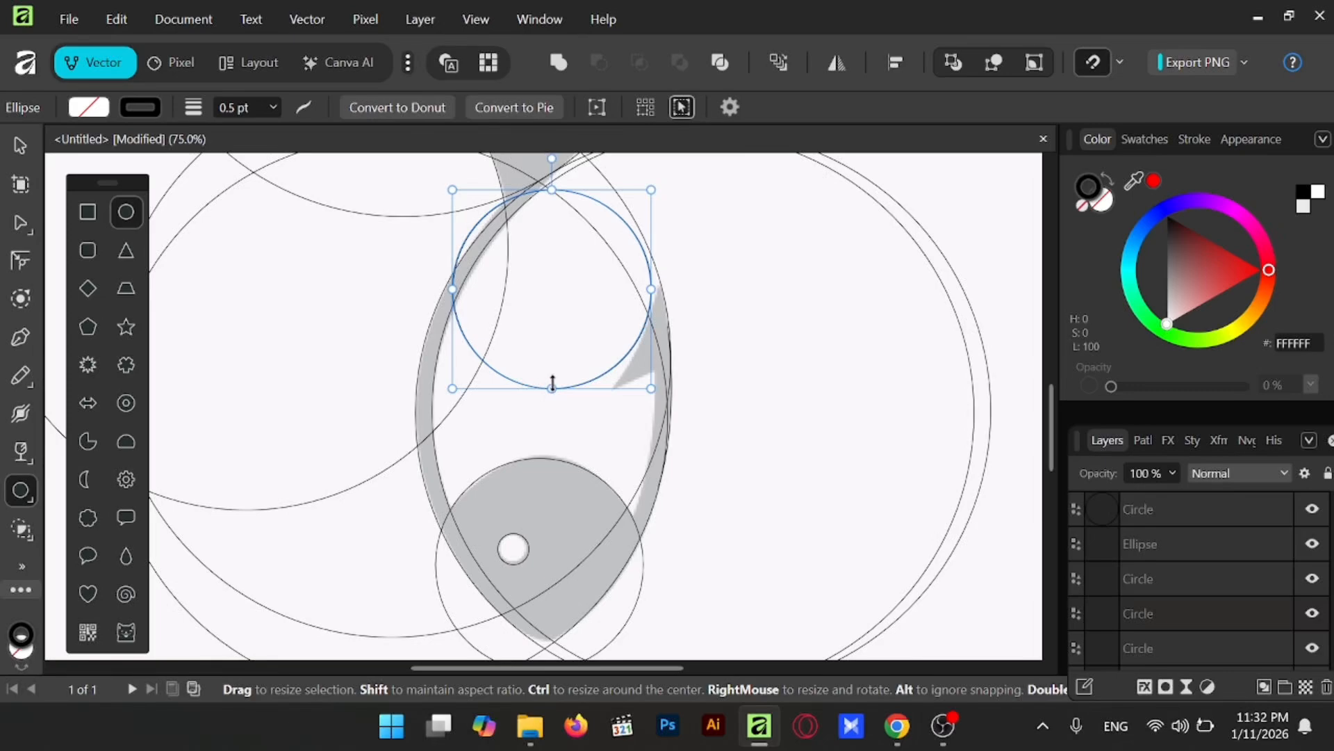
scroll(553, 386, "down", 3)
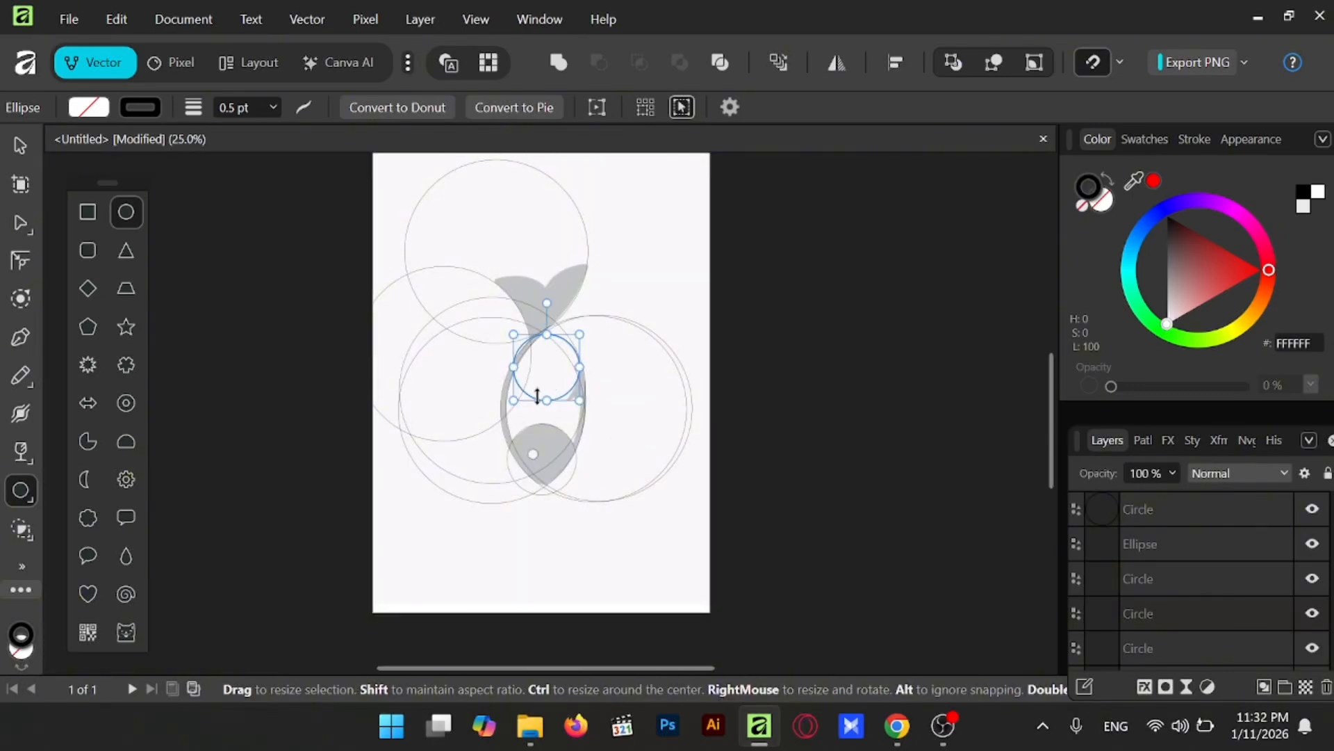
left_click_drag(514, 367, 425, 375)
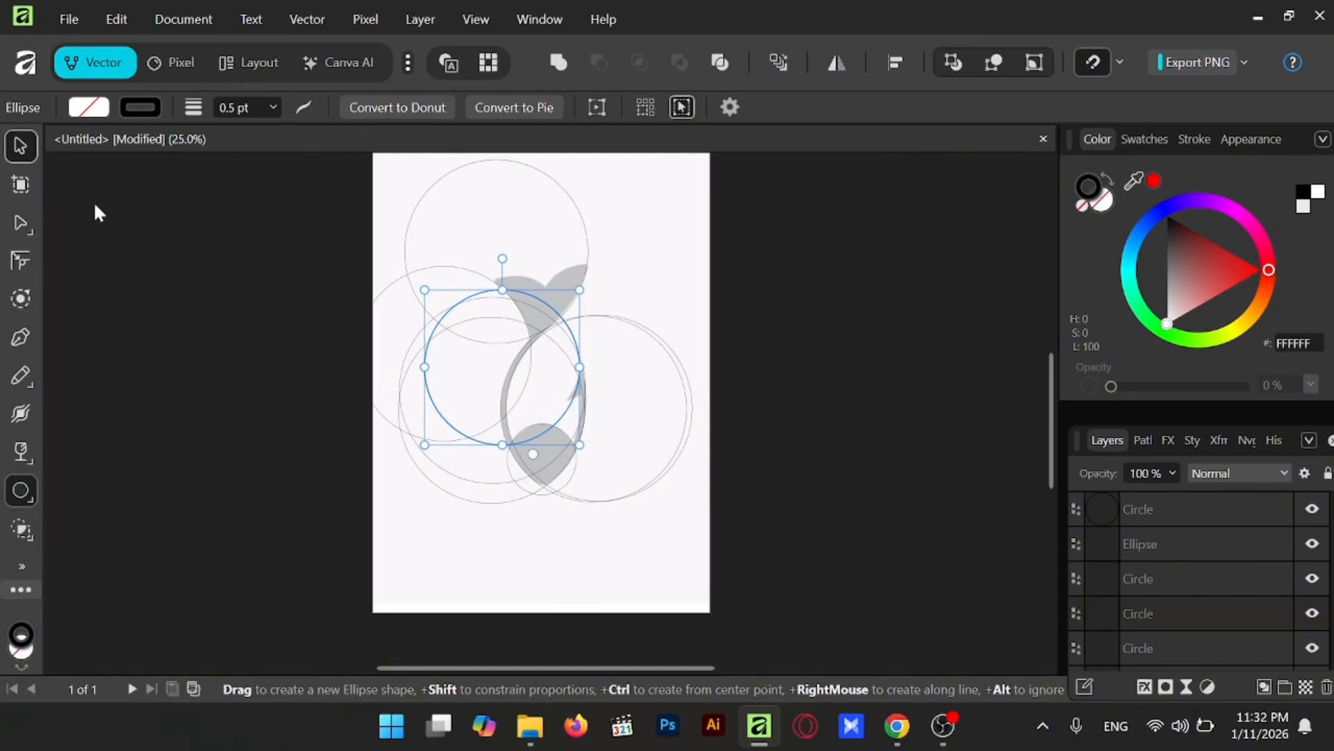
key("v")
scroll(636, 442, "up", 3)
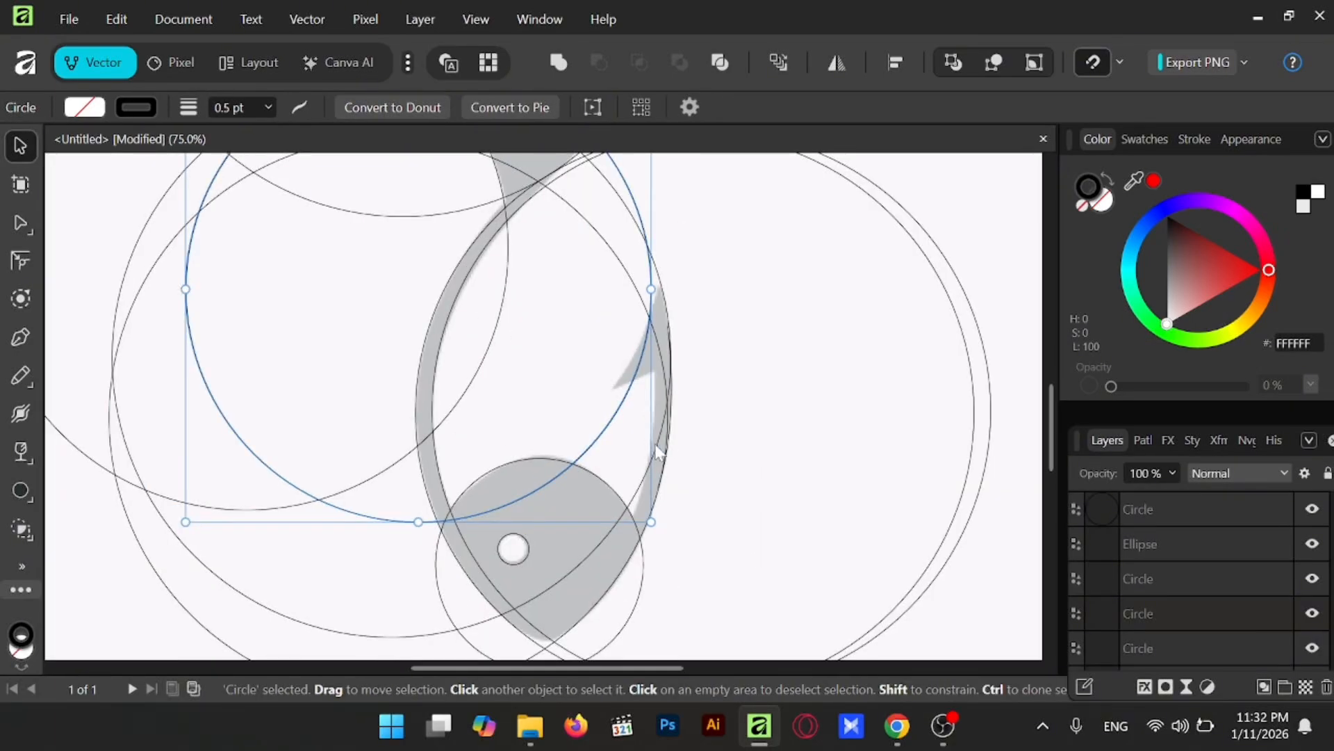
left_click_drag(619, 421, 629, 376)
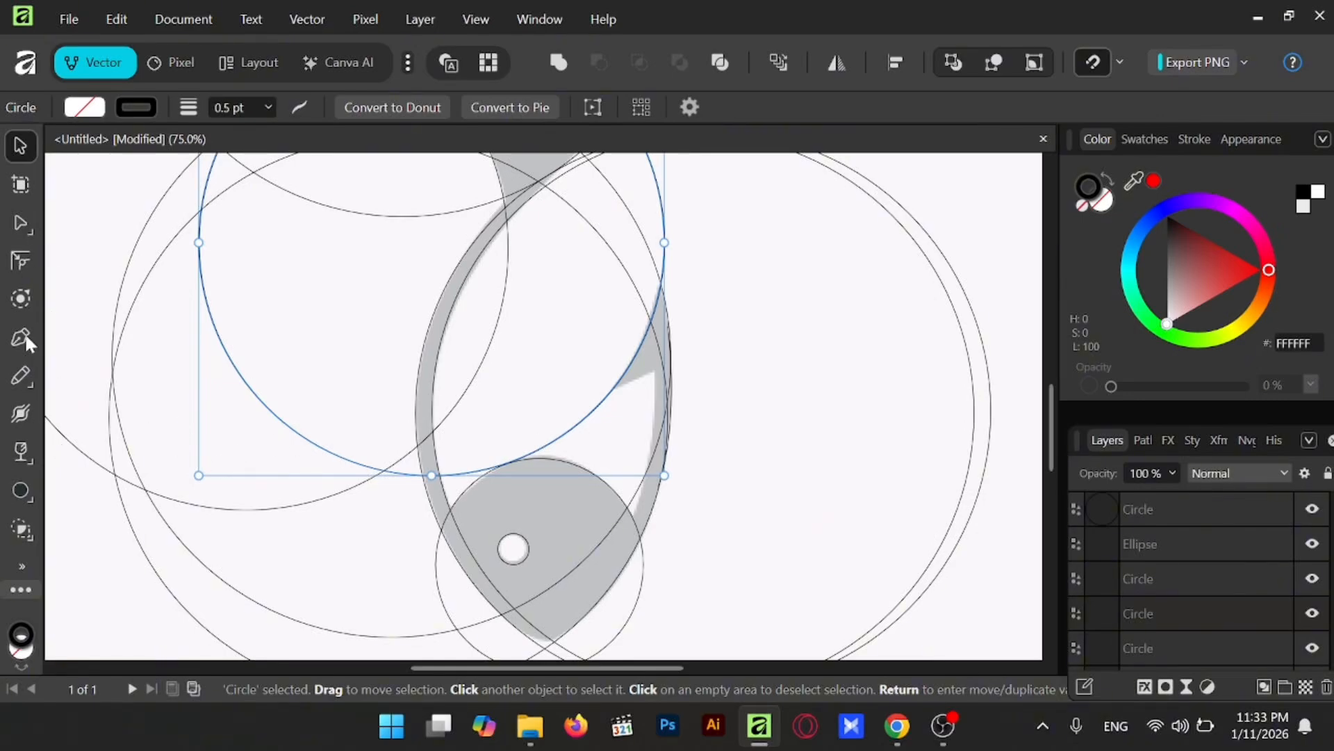
Draw a short Pen curve along the barb's lower edge, extending past both sides of the hook.
left_click(21, 377)
left_click(15, 340)
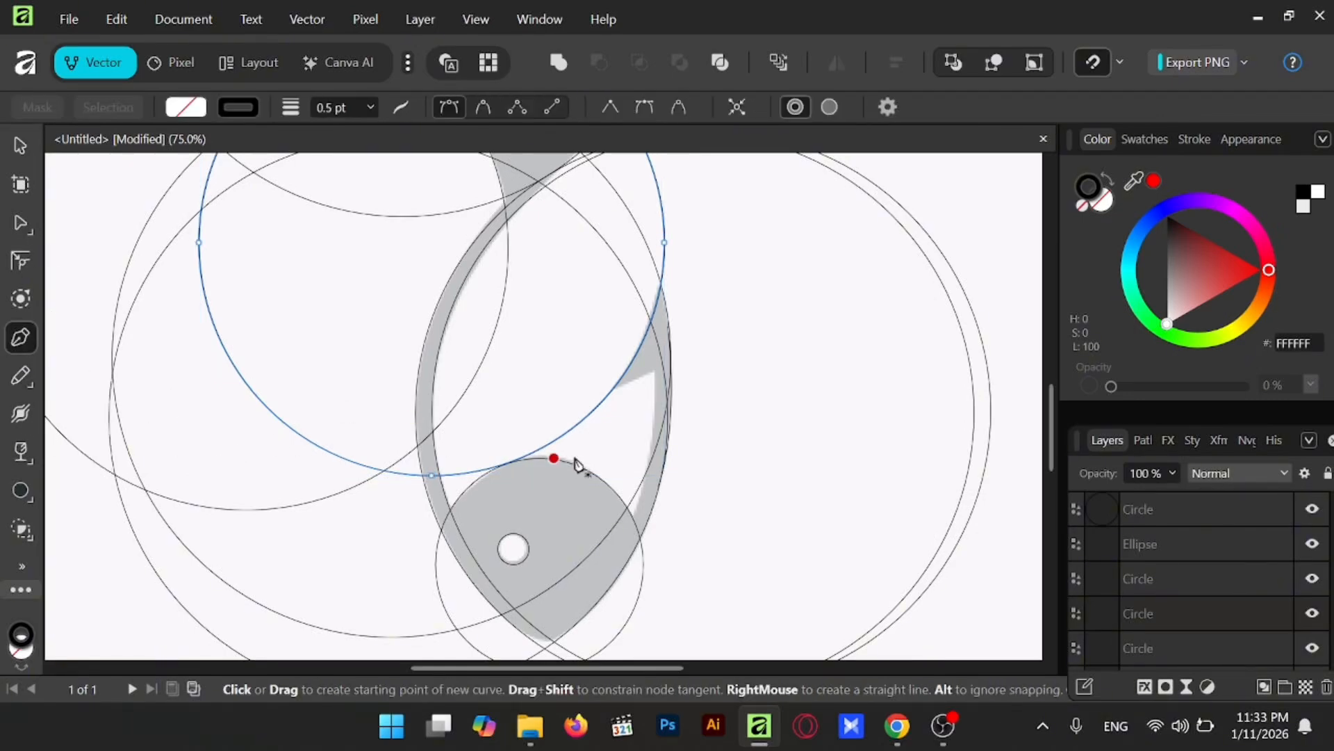
left_click(595, 392)
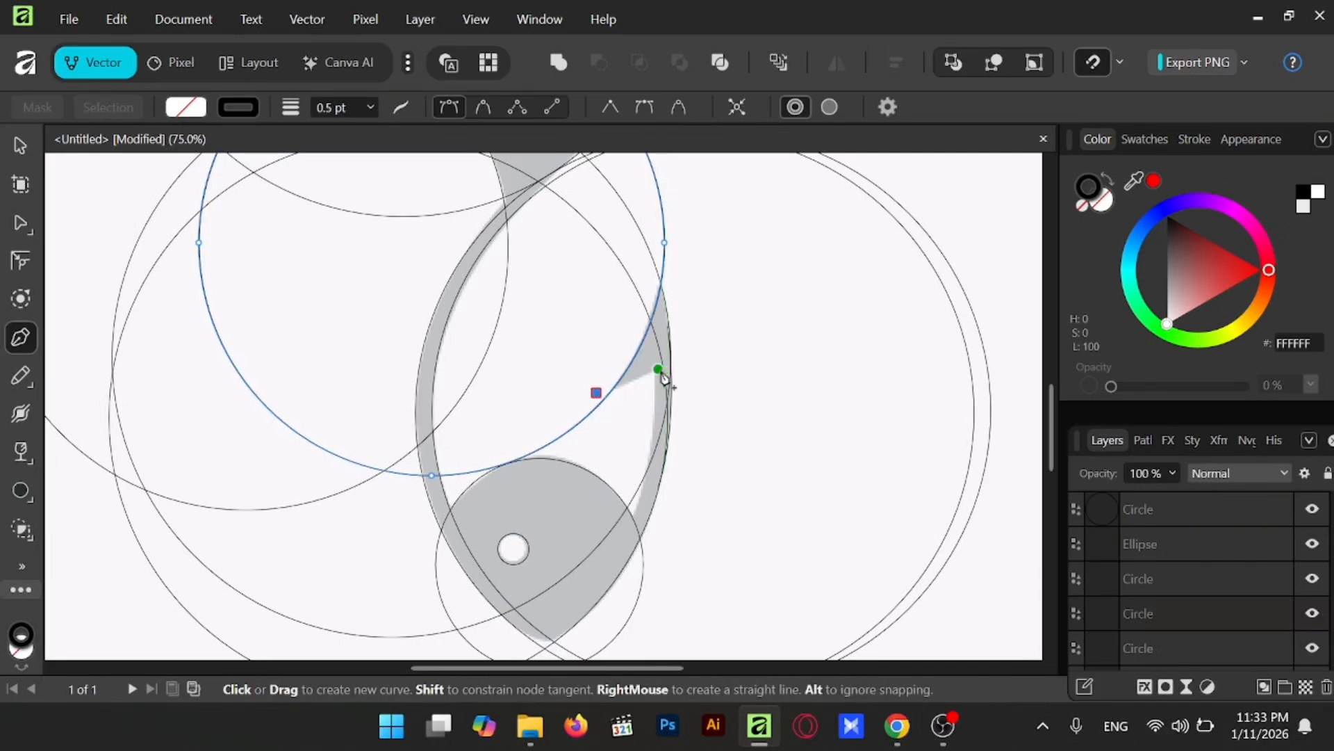
left_click_drag(686, 365, 752, 320)
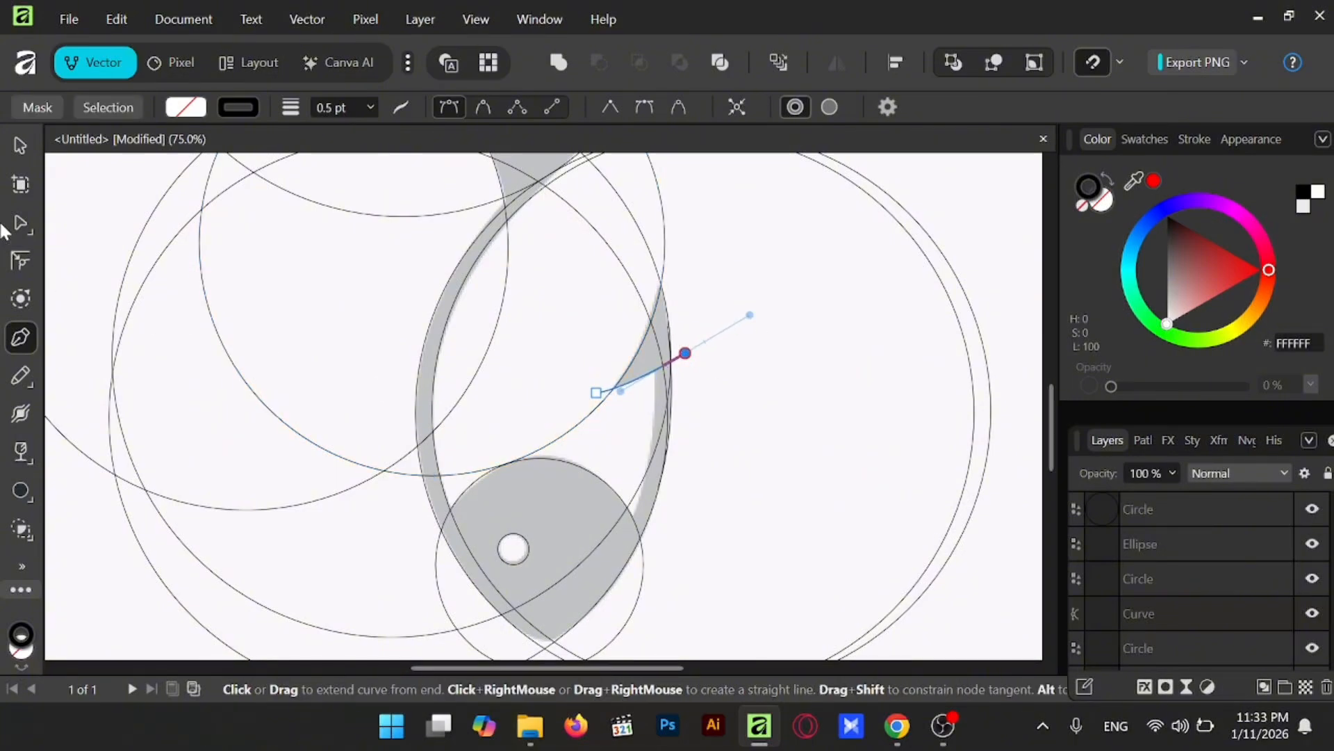
key("v")
left_click(807, 364)
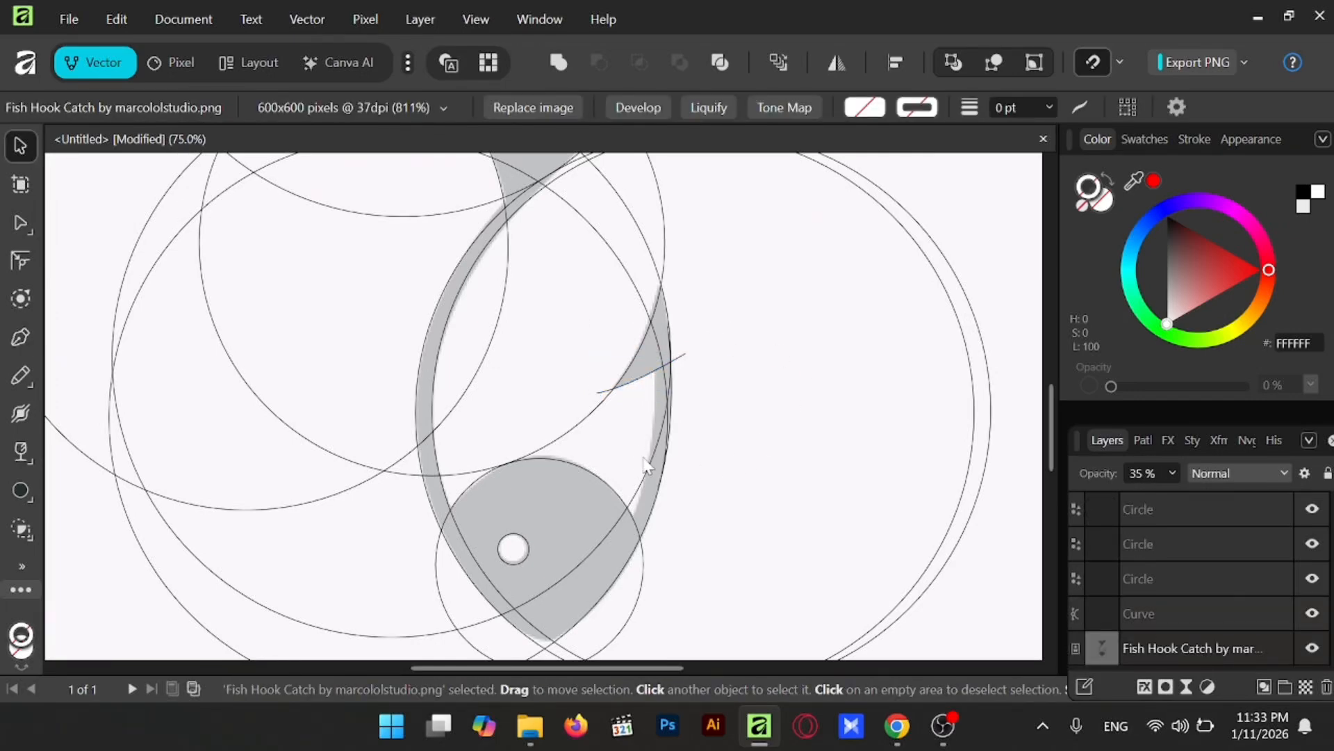
Duplicate the large circle on the hook's outer edge and place the copy along the hook's inner right edge.
left_click(658, 269)
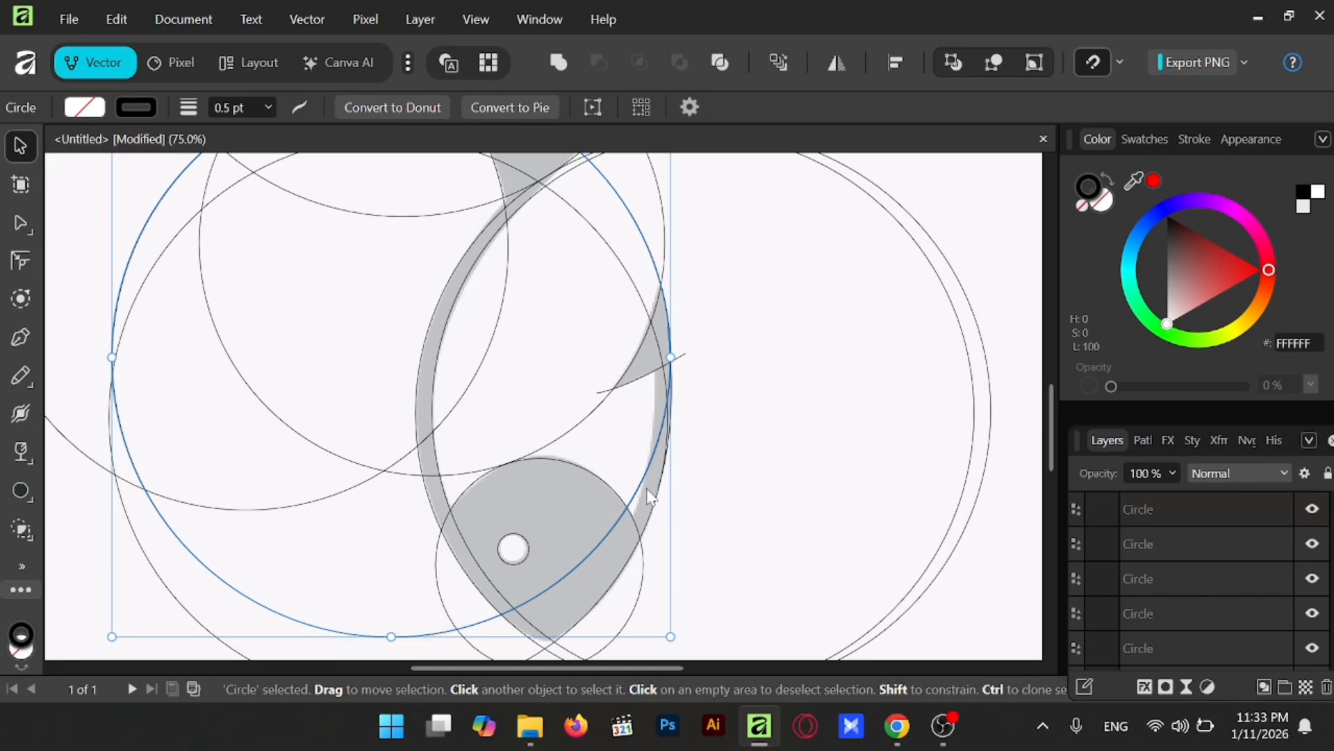
left_click(608, 587)
left_click_drag(597, 584, 598, 565)
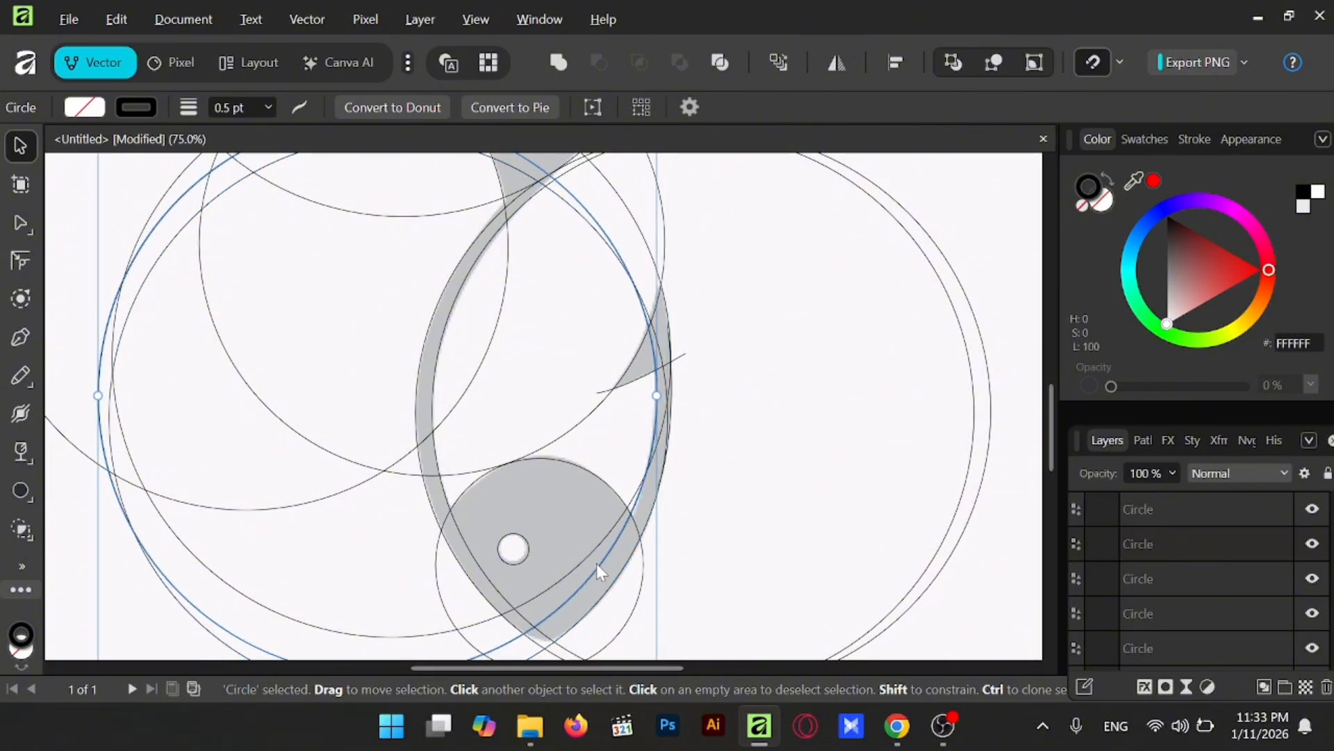
left_click(834, 424)
Duplicate the circle fitted to the barb and place the copy along the upper edge of the right tail fin.
key("ctrl+minus")
key("ctrl+minus")
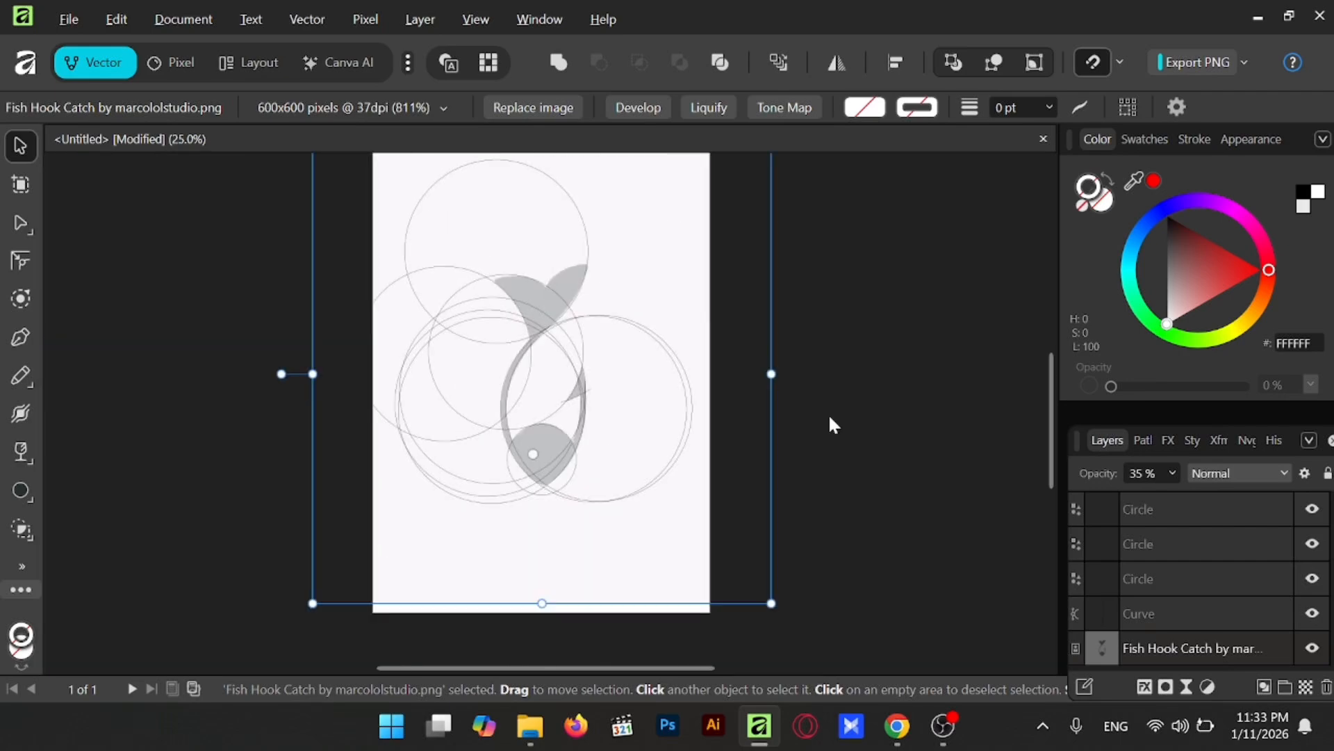
scroll(830, 417, "up", 1)
key("ctrl+plus")
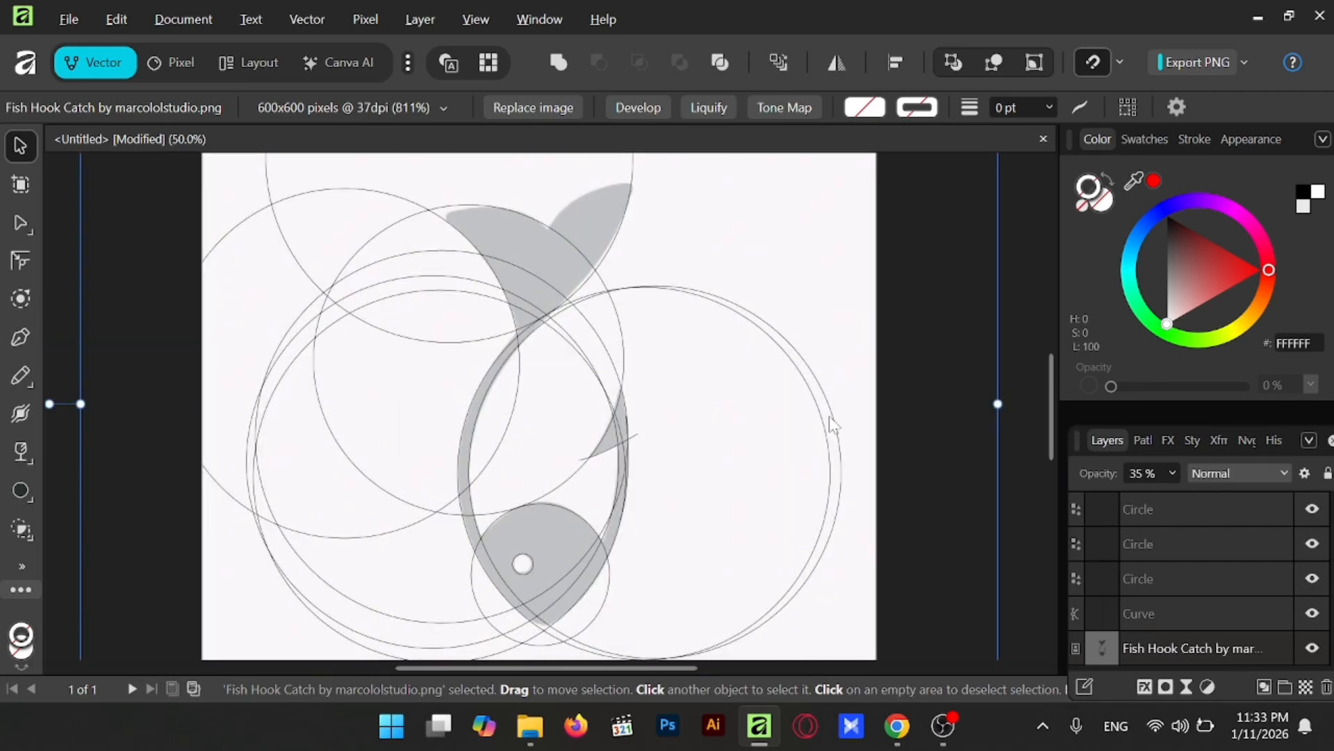
scroll(779, 384, "up", 1)
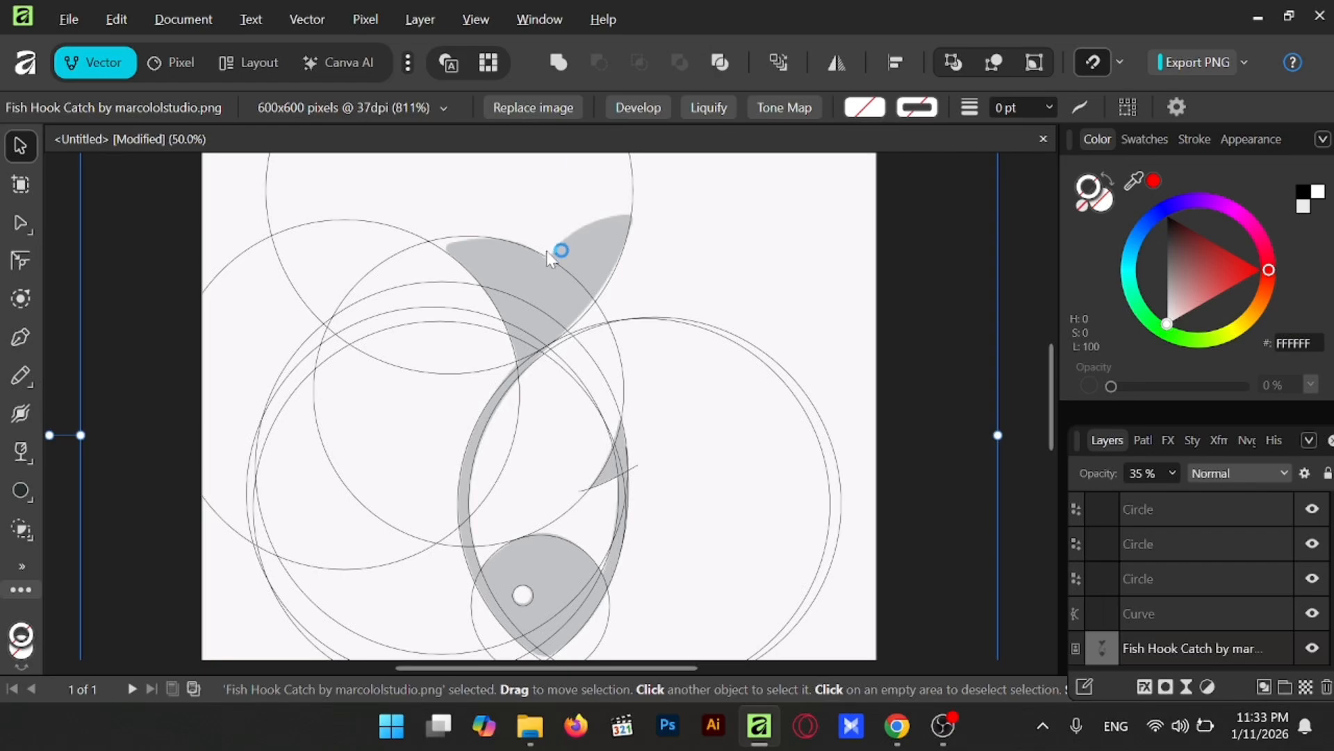
left_click(451, 239)
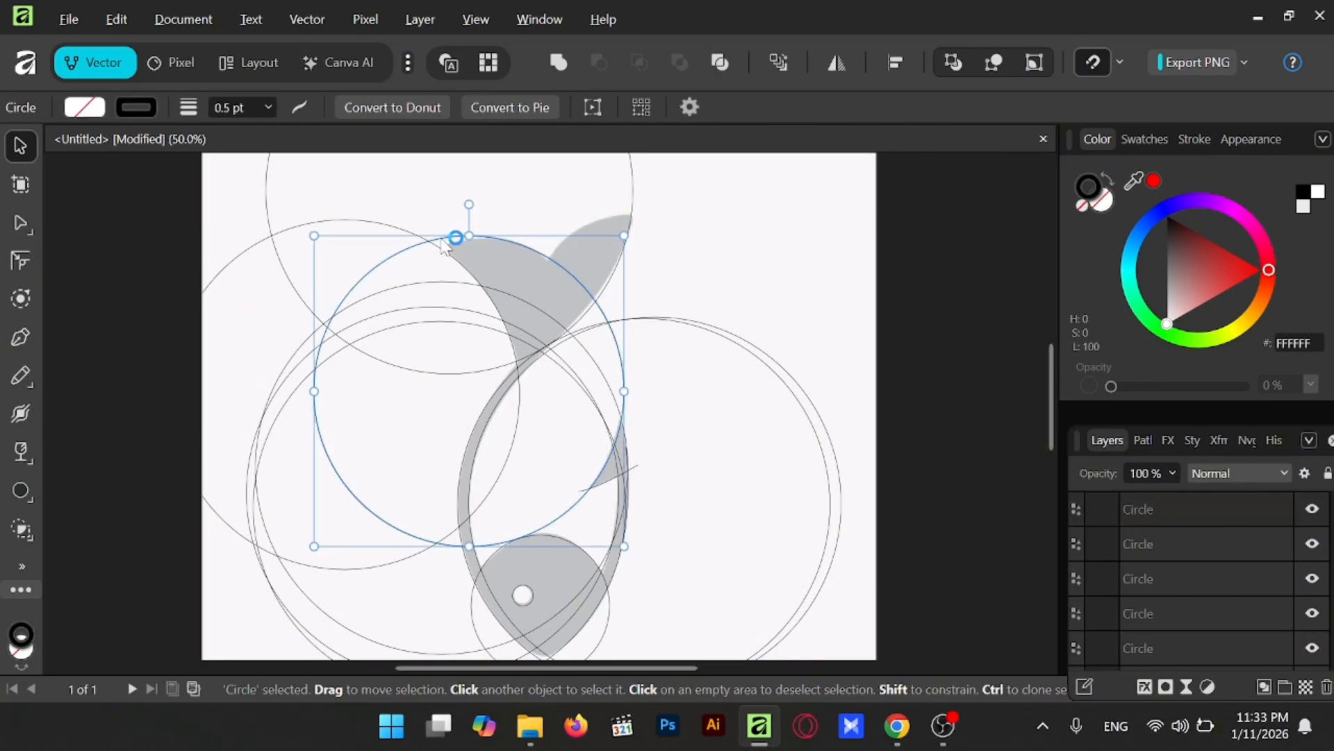
left_click_drag(445, 247, 629, 208)
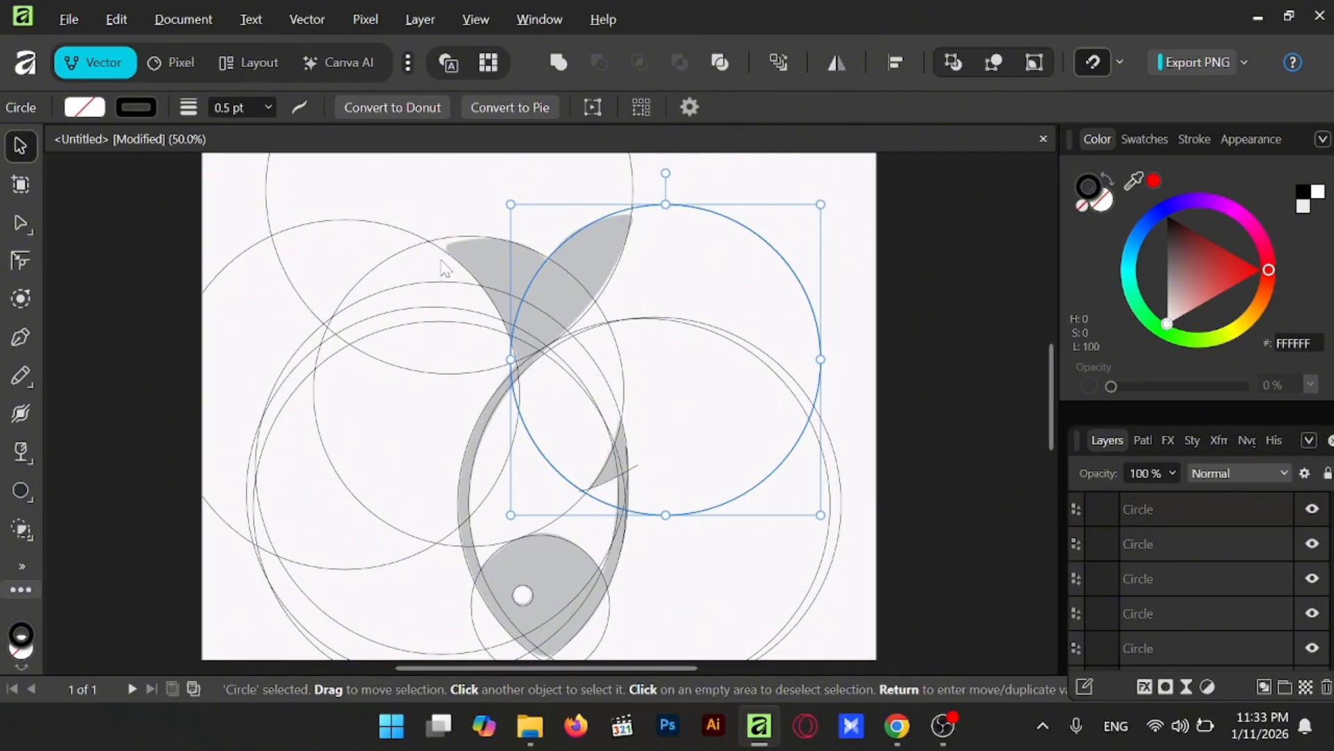
Try to fit the original barb circle to the left tail fin's upper edge, and undo the move.
left_click(439, 244)
left_click(1012, 265)
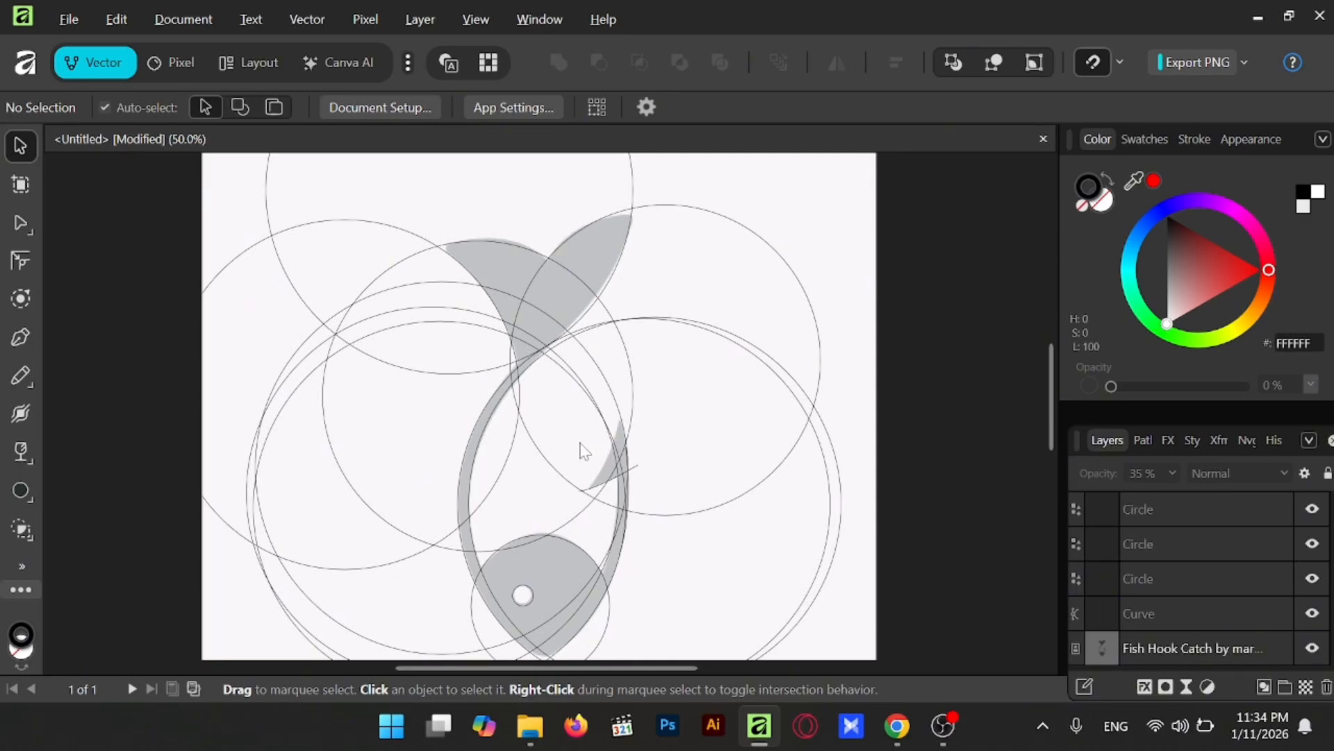
left_click(646, 469)
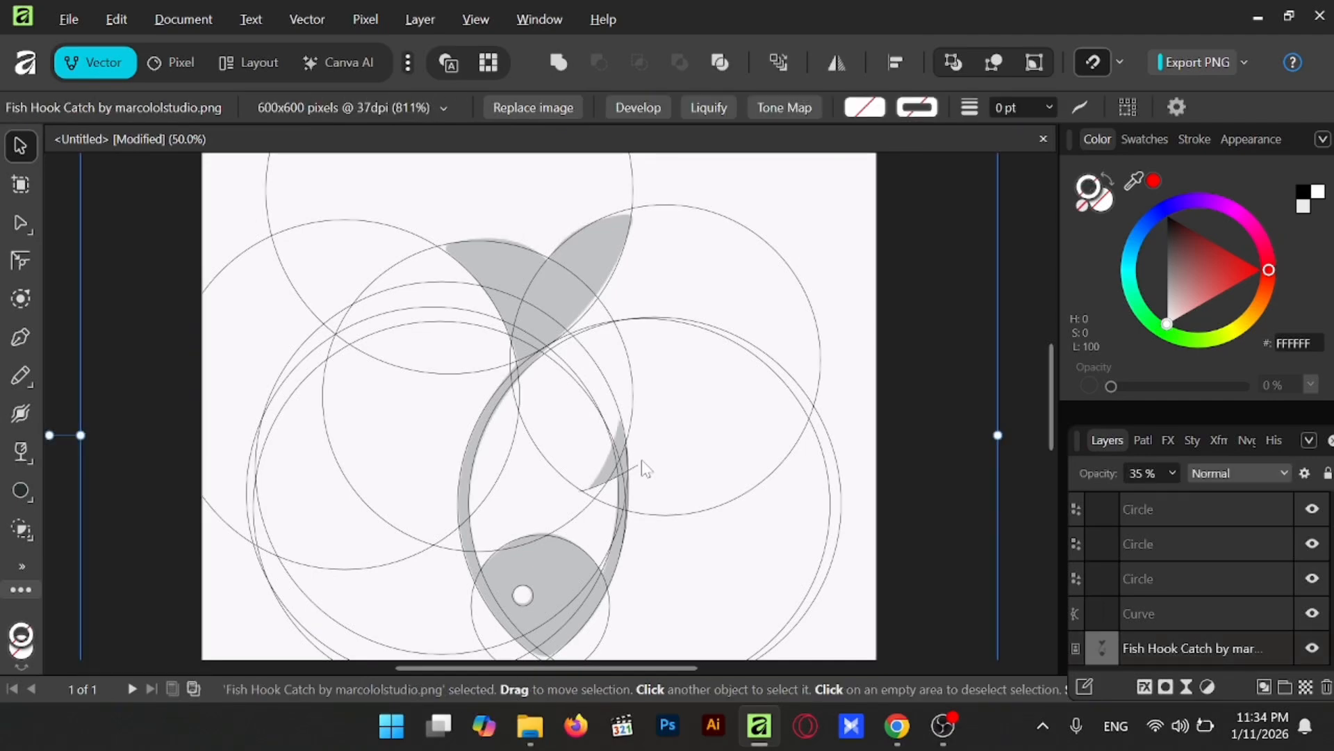
left_click(644, 469)
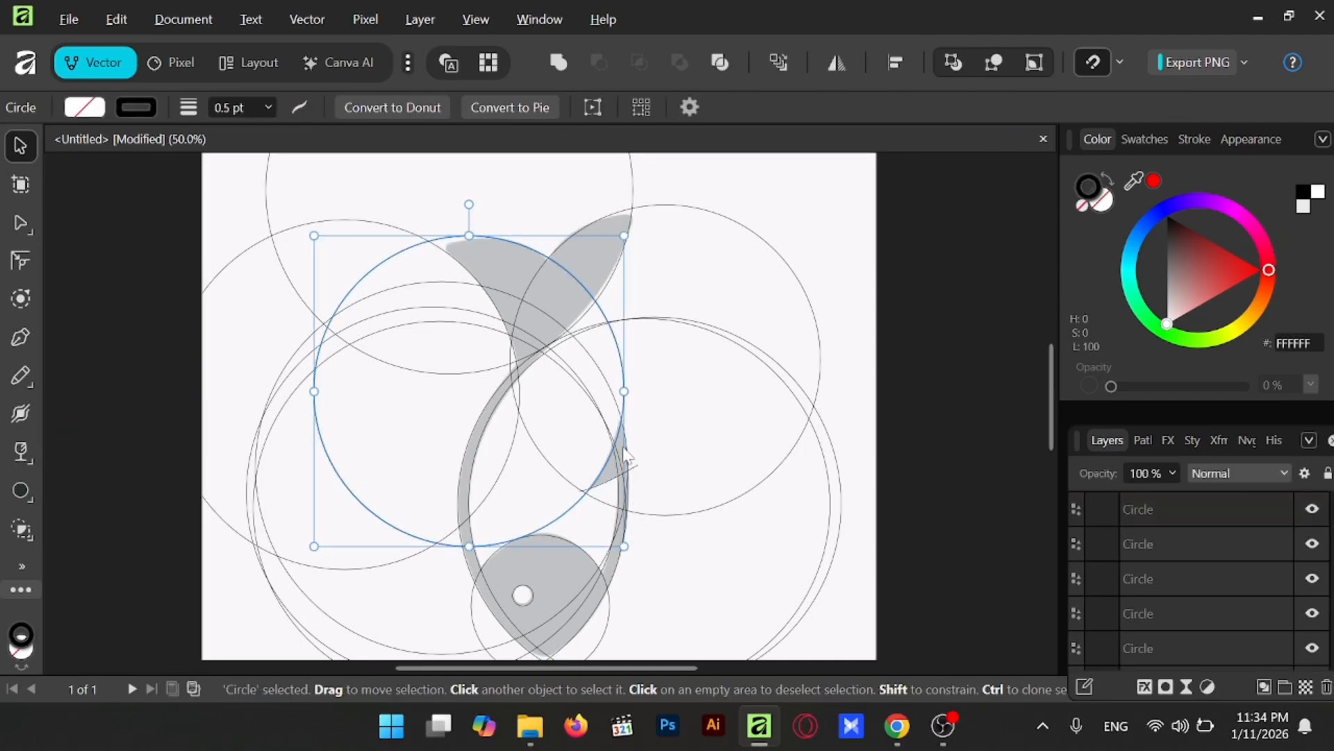
left_click(471, 298)
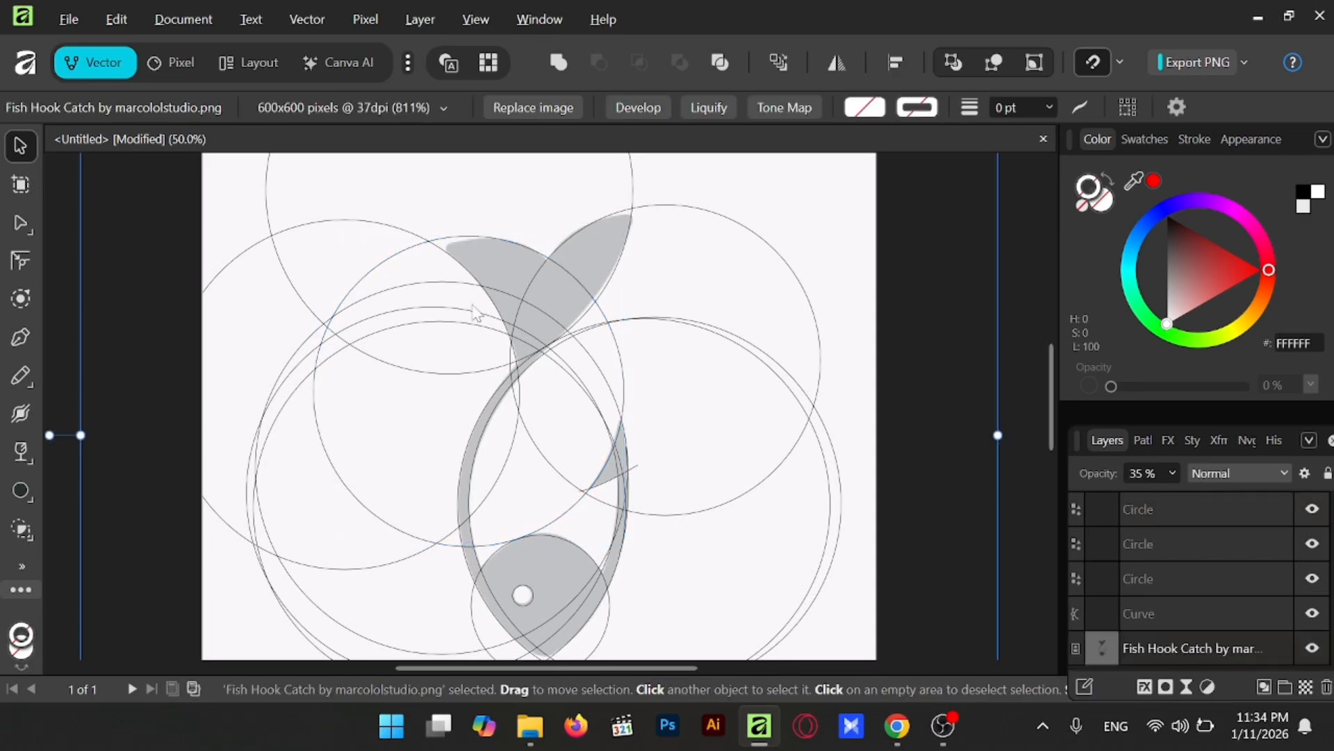
Duplicate the barb circle and place the copy along the upper edge of the left tail fin.
left_click(624, 376)
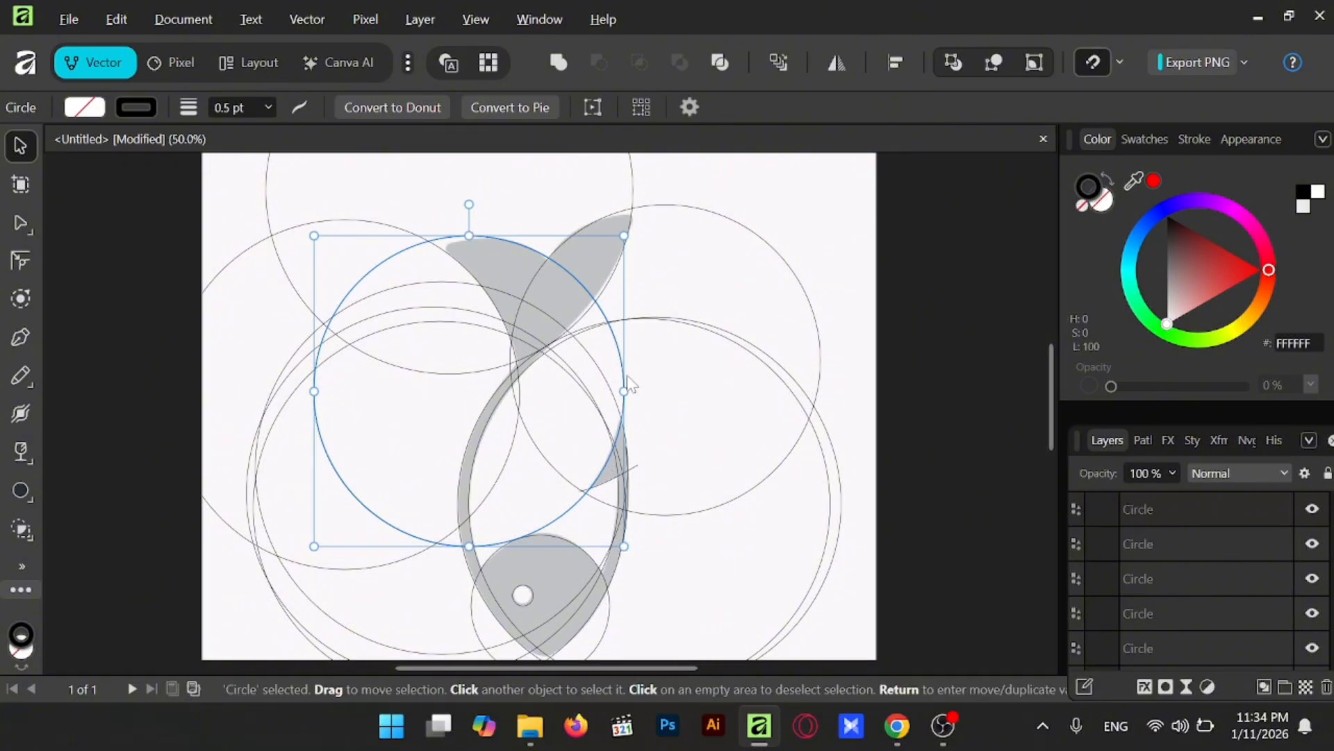
left_click_drag(617, 376, 636, 385)
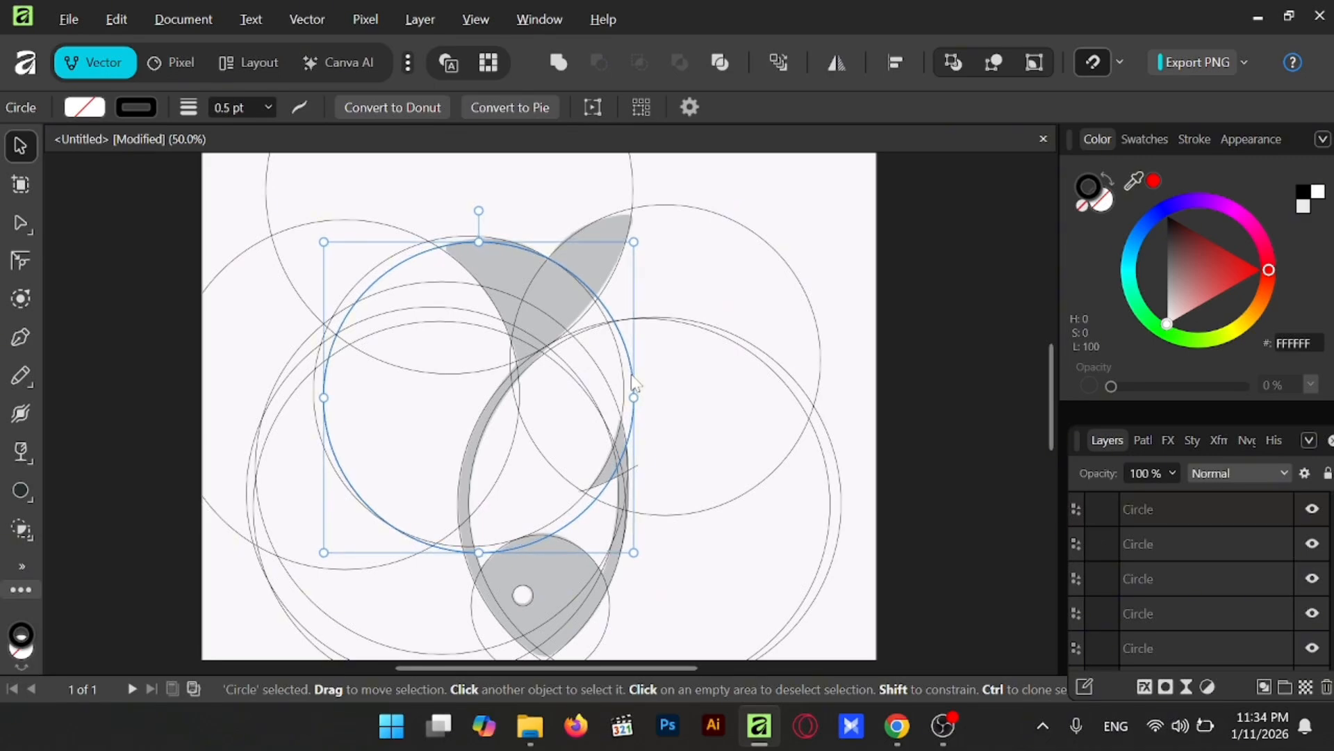
left_click(920, 302)
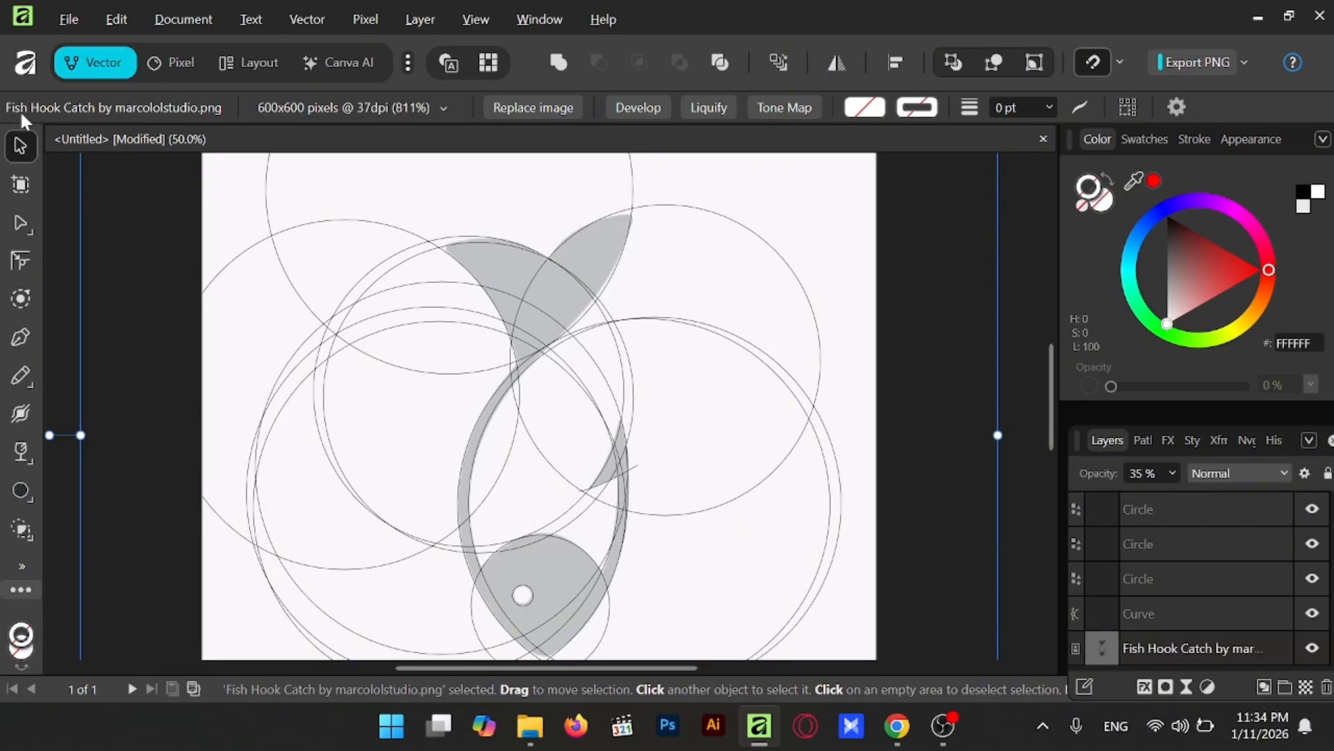
Select all traced circles and curves without the reference image, and delete the circle areas left of the hook with Shape Builder.
left_click_drag(63, 200, 907, 615)
left_click(829, 261, "shift")
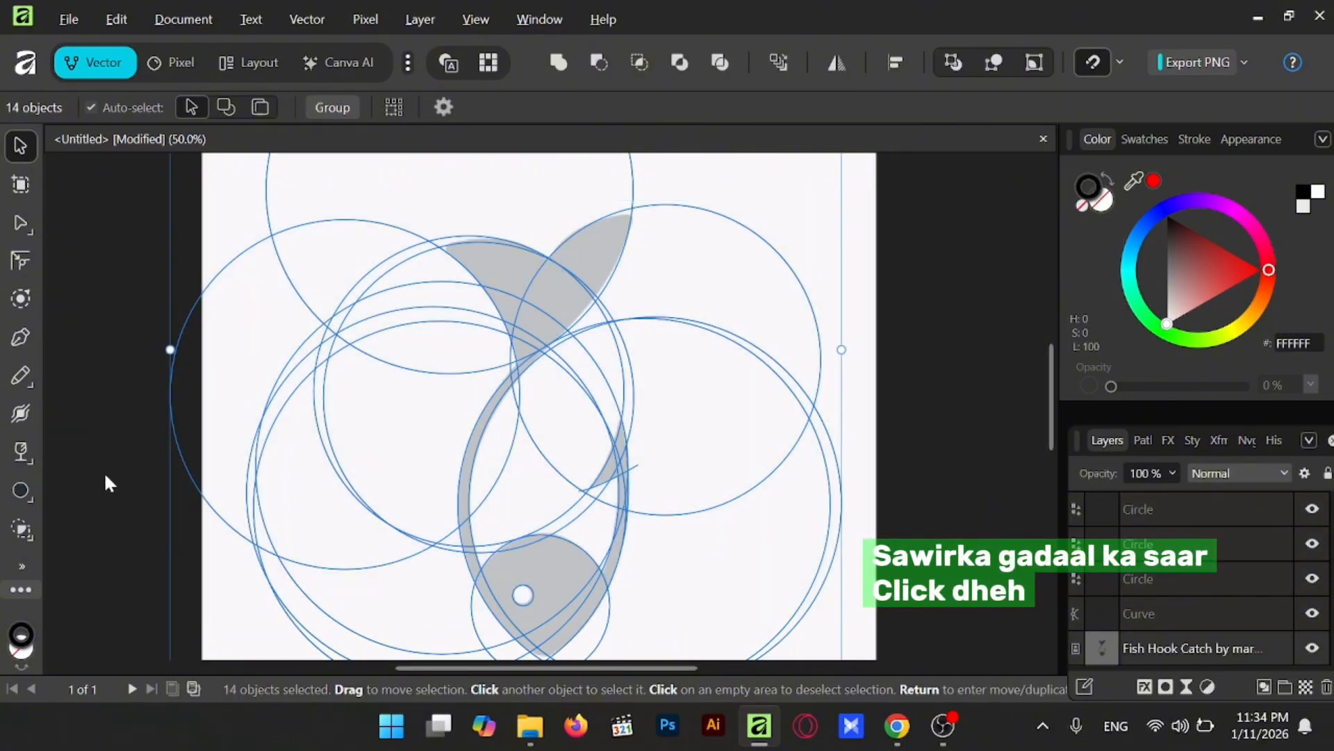
left_click(22, 531)
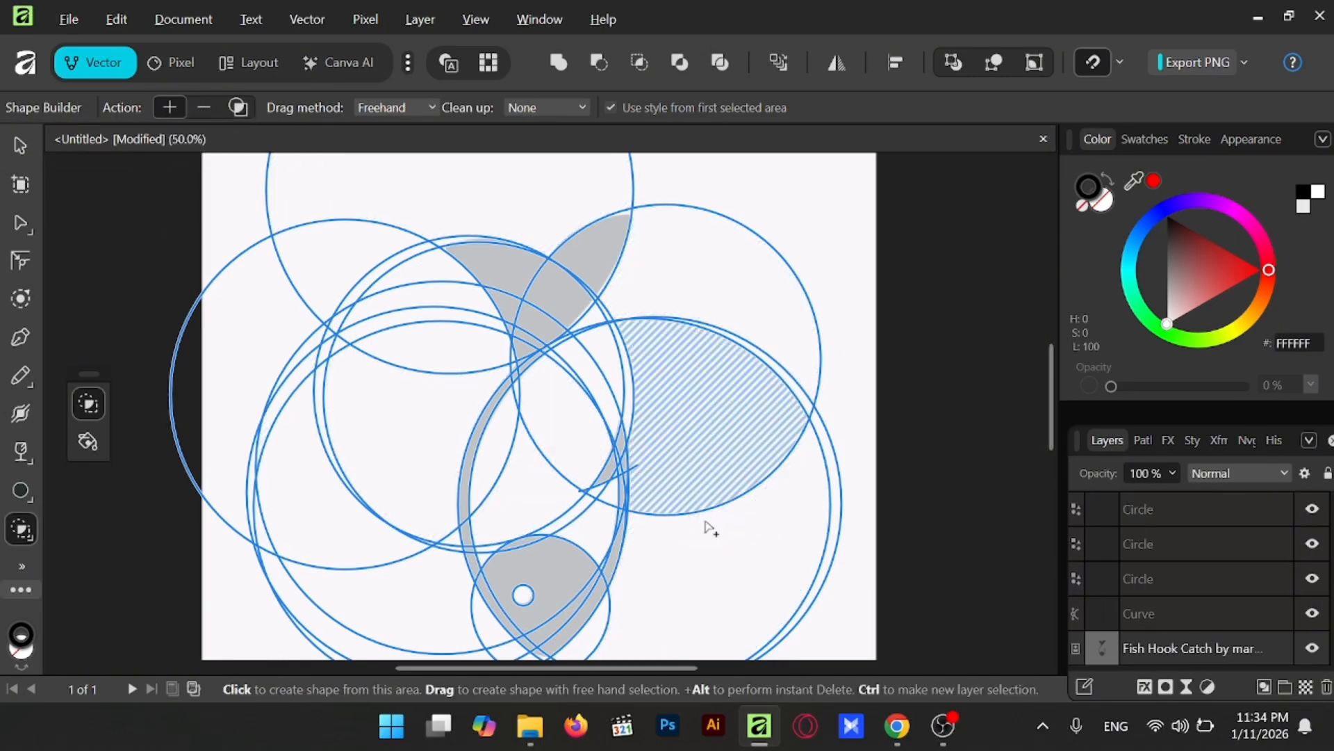
left_click(202, 108)
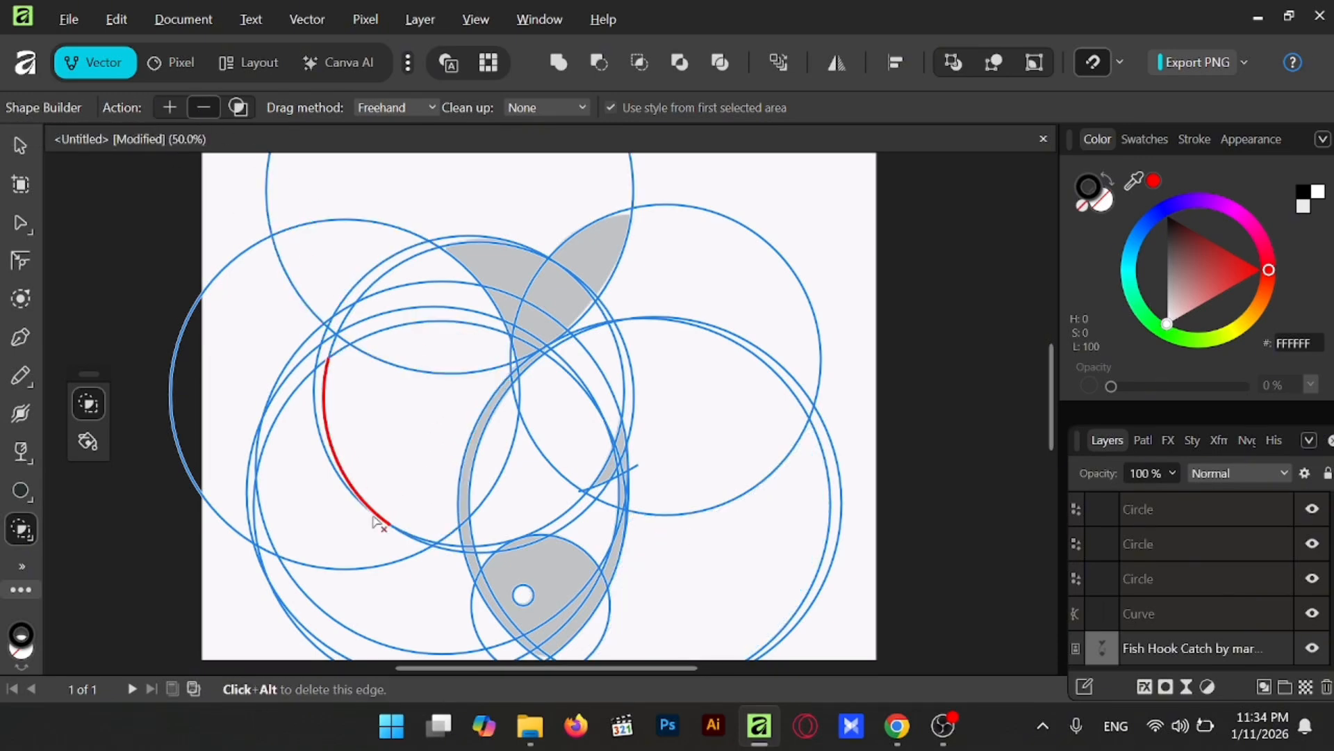
mouse_move(268, 616)
left_mouse_down()
mouse_move(332, 465)
mouse_move(364, 240)
left_mouse_up()
key("v")
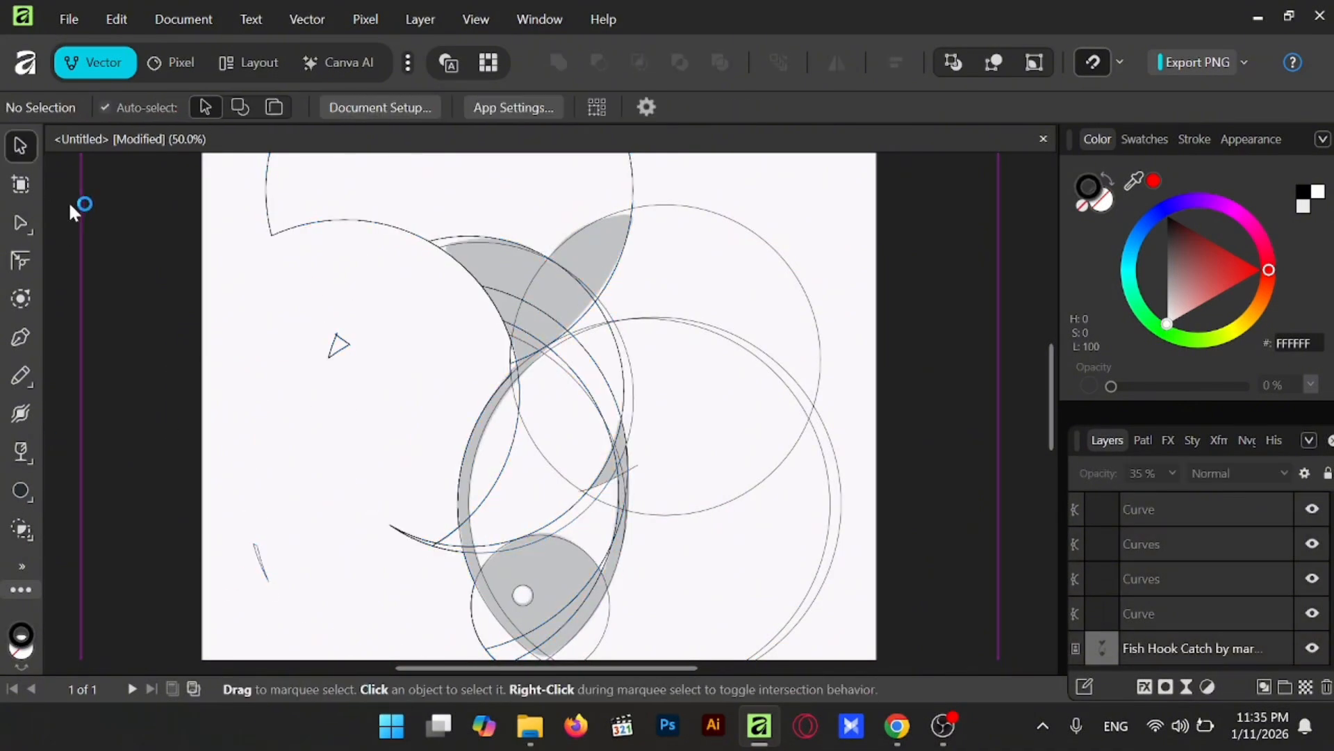
Reselect the curves without the reference image, and delete the circle areas right of the hook and inside it with Shape Builder.
left_click_drag(63, 182, 886, 656)
left_click(672, 473, "shift")
key("s")
mouse_move(814, 234)
left_mouse_down()
mouse_move(735, 322)
mouse_move(512, 396)
left_mouse_up()
left_click_drag(709, 535, 851, 577)
scroll(619, 574, "down", 1)
left_click_drag(456, 564, 588, 642)
left_click_drag(448, 501, 449, 461)
left_click_drag(402, 487, 418, 451)
Reselect the curves without the reference image, and delete the leftover triangle and the curved sliver left of the hook shank.
key("v")
mouse_move(54, 181)
left_mouse_down()
mouse_move(285, 276)
mouse_move(695, 612)
left_mouse_up()
left_click(98, 532, "shift")
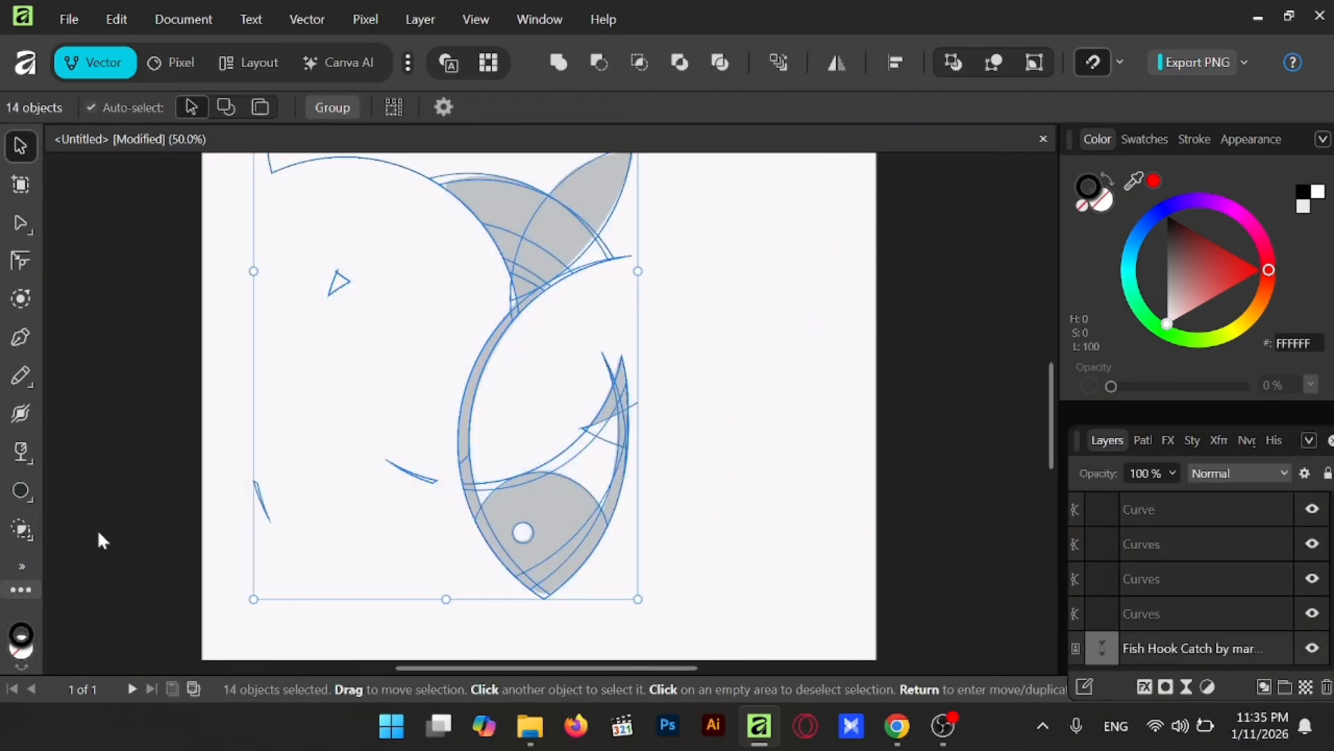
left_click(330, 291, "alt")
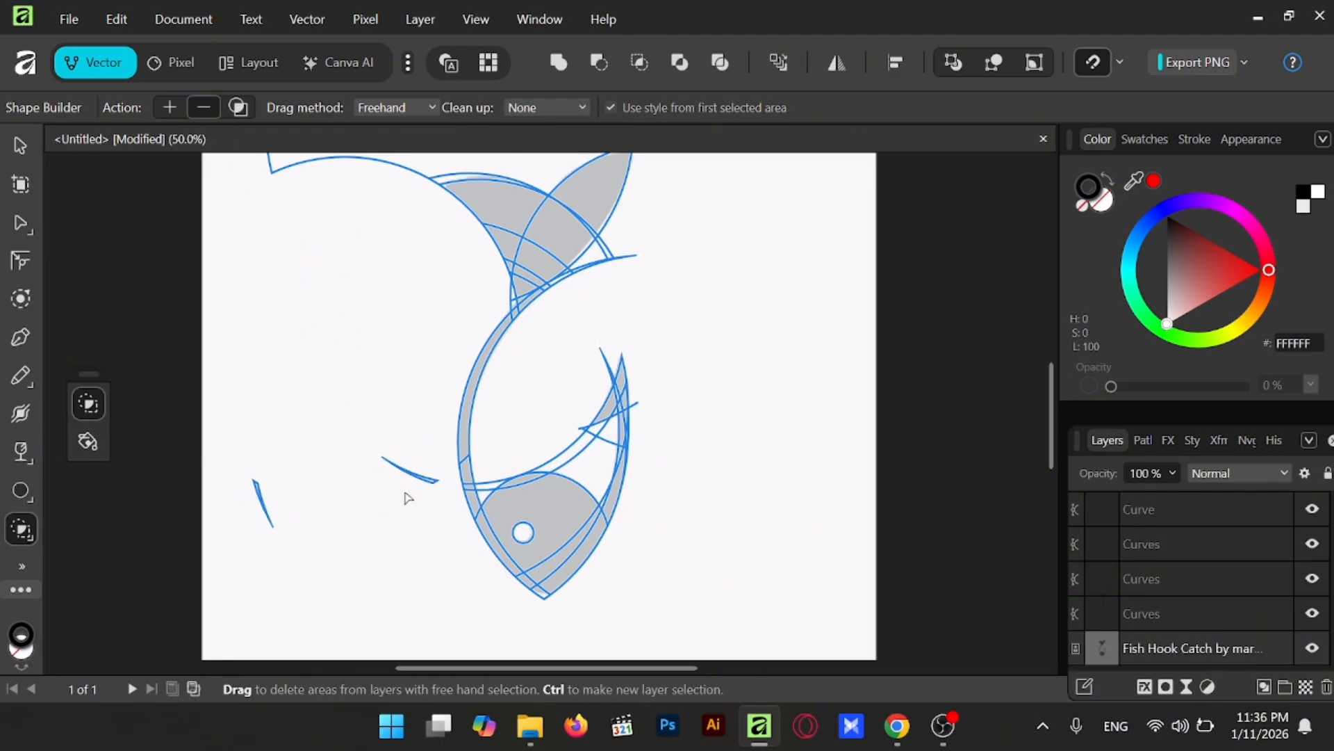
left_click_drag(400, 448, 417, 487)
Delete the leftover circle areas above and beside the tail fins with Shape Builder.
key("v")
scroll(125, 204, "up", 1)
left_click_drag(62, 199, 530, 506)
key("s")
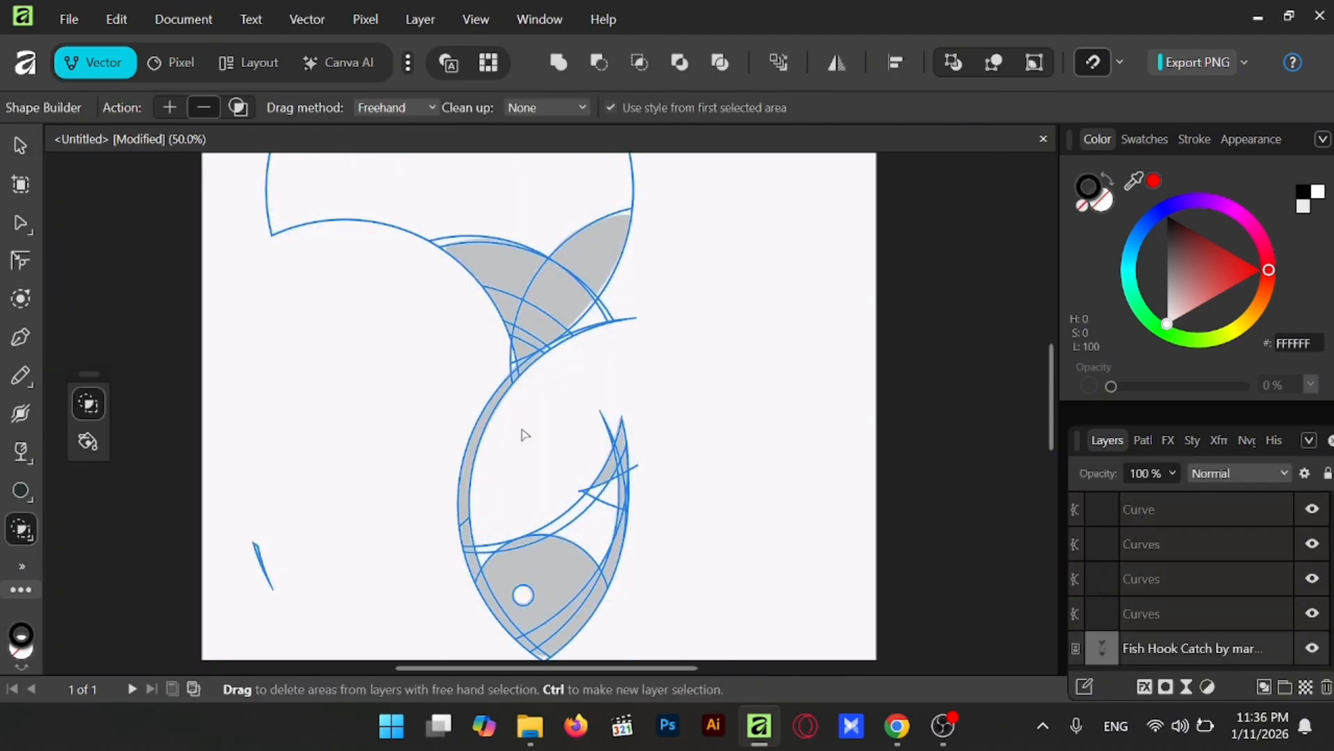
left_click_drag(236, 158, 490, 240)
left_click(604, 316)
left_click_drag(618, 309, 623, 330)
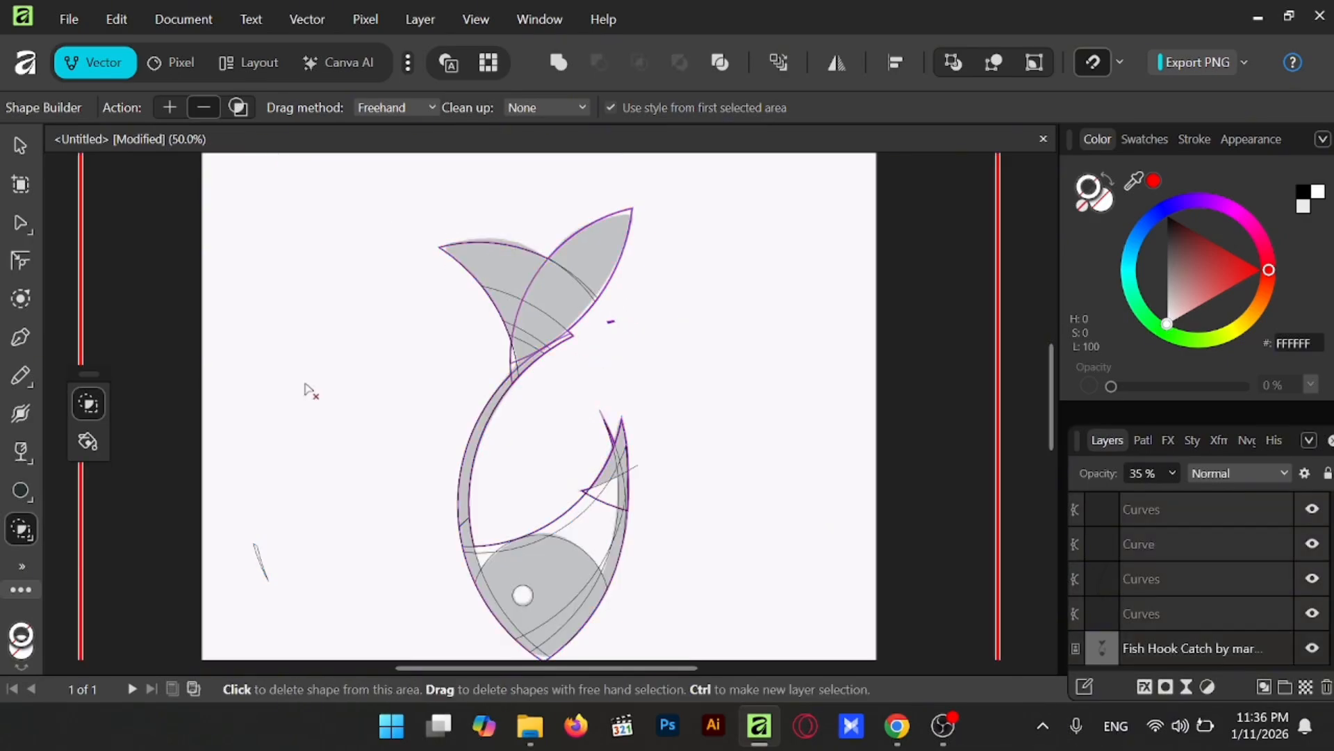
Merge the tail fin areas and the tail's narrow base with the hook shank using Shape Builder's add action.
key("v")
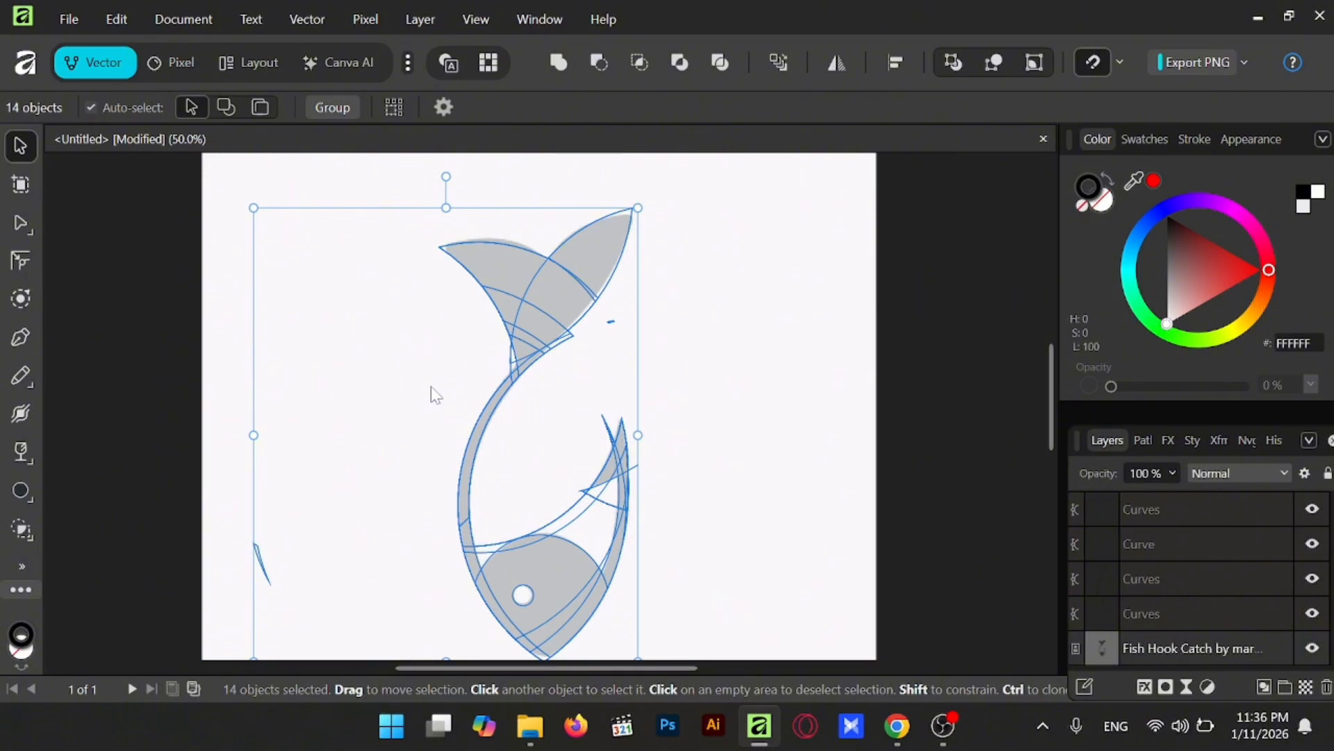
left_click(31, 531)
left_click(83, 522)
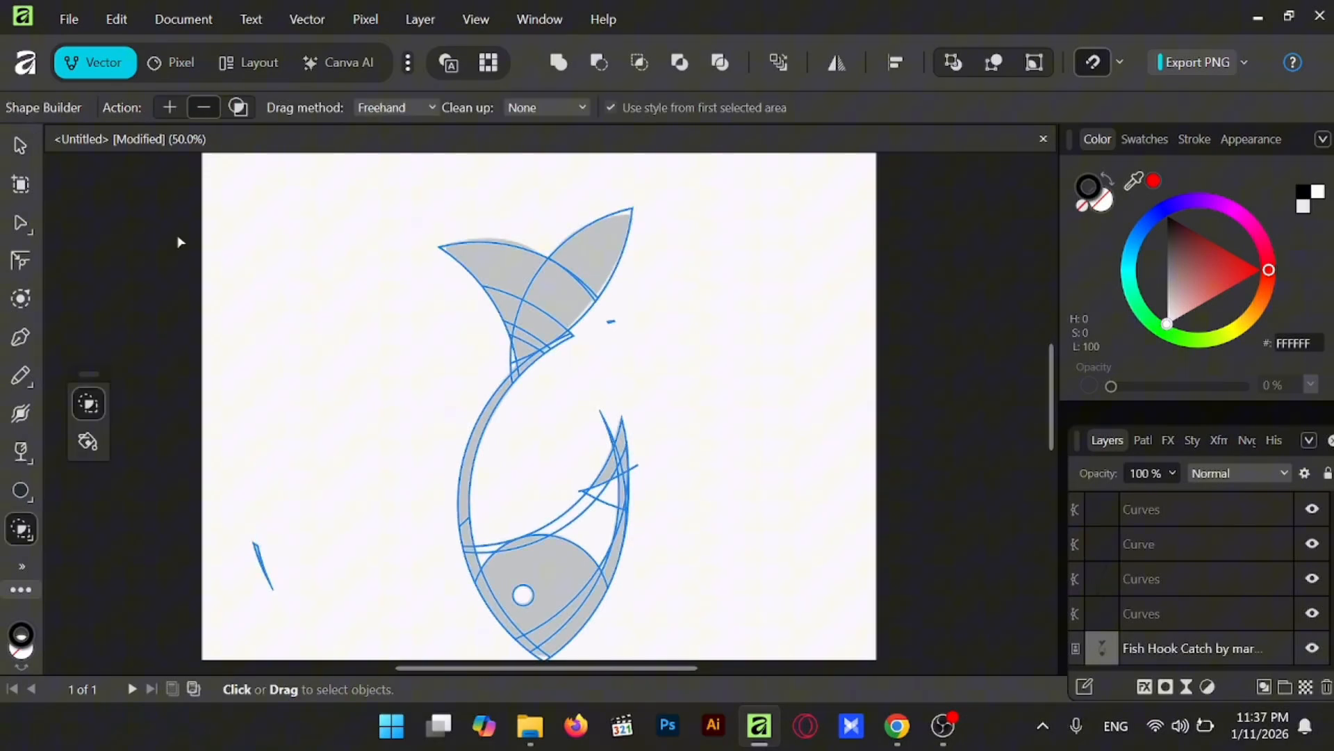
left_click(164, 108)
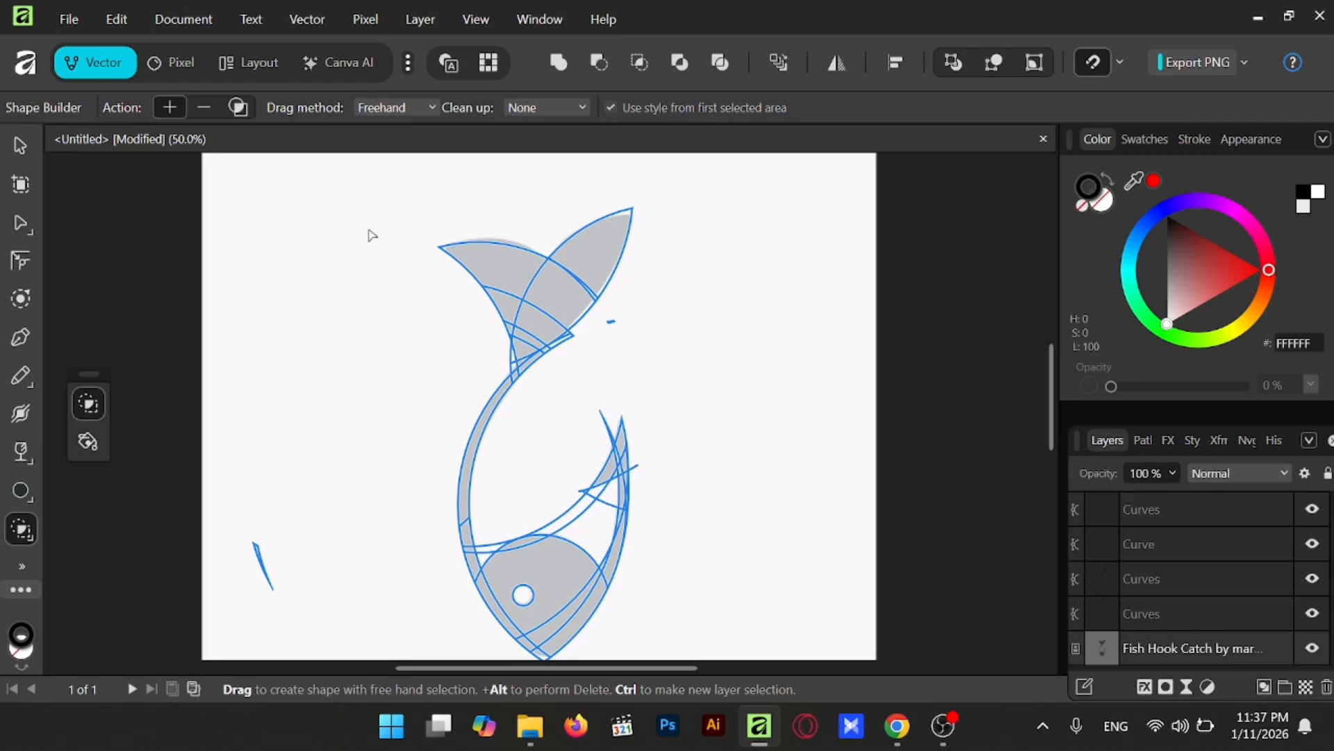
mouse_move(497, 268)
left_mouse_down()
mouse_move(528, 318)
mouse_move(573, 267)
left_mouse_up()
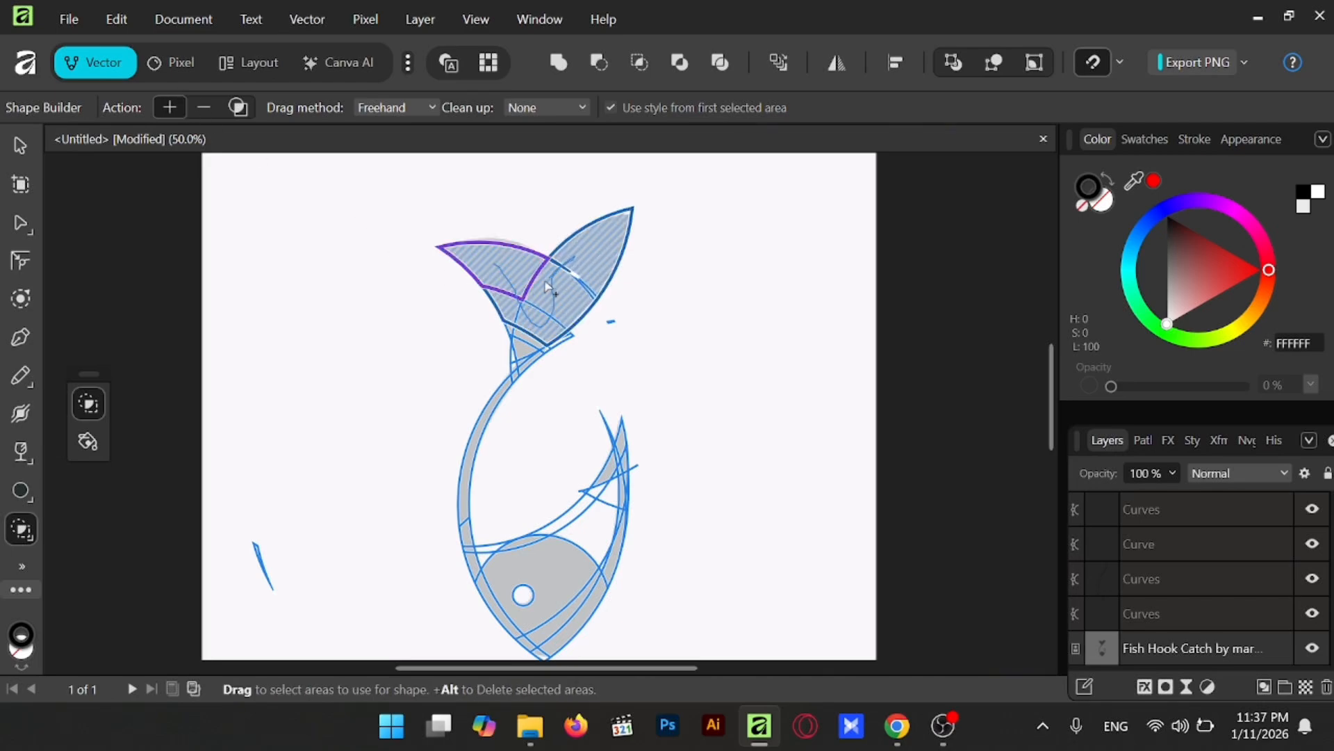
left_click_drag(514, 314, 522, 349)
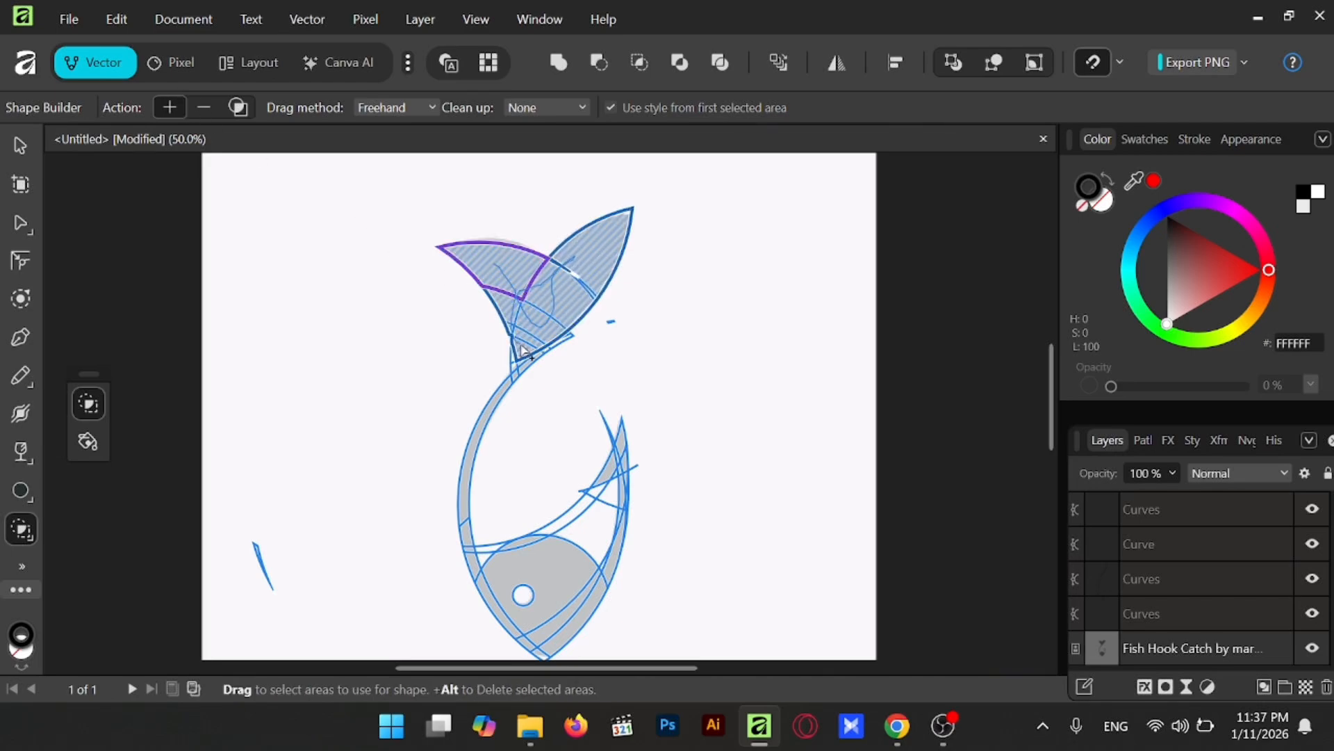
left_click_drag(520, 363, 511, 381)
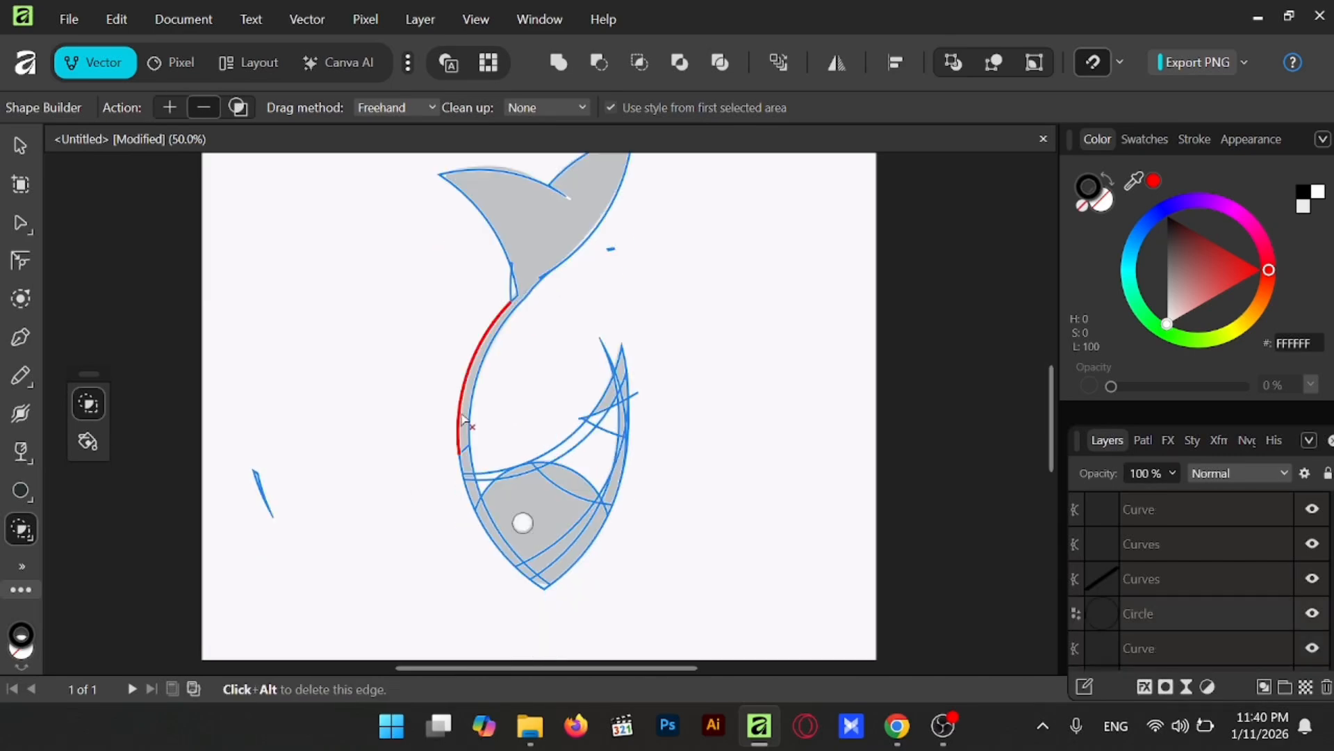
Merge the areas of the fish head, the right side of the hook and the barb with Shape Builder.
mouse_move(465, 417)
left_mouse_down()
mouse_move(472, 486)
mouse_move(556, 580)
mouse_move(608, 500)
mouse_move(593, 526)
mouse_move(572, 526)
left_mouse_up()
left_click_drag(620, 451, 620, 379)
key("ctrl+plus")
scroll(695, 362, "down", 2)
left_click_drag(711, 348, 710, 376)
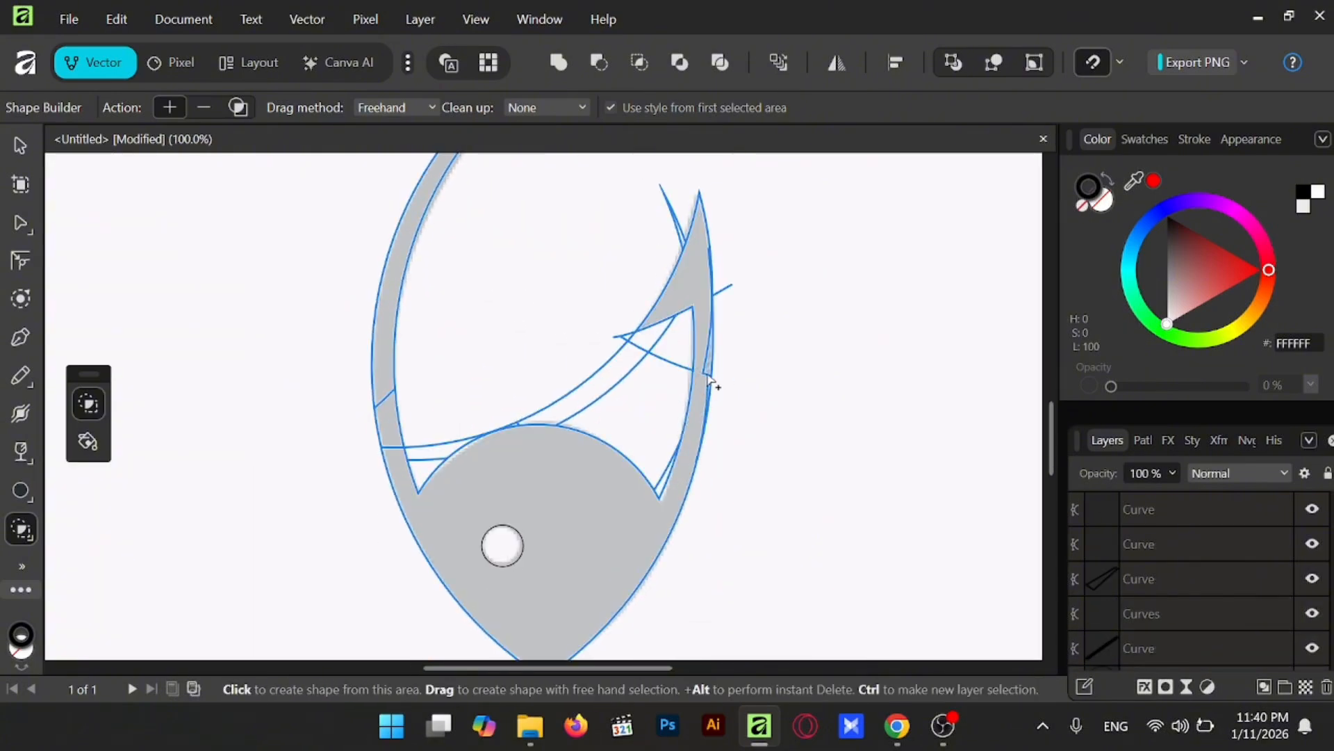
left_click_drag(400, 468, 381, 379)
mouse_move(399, 473)
left_mouse_down()
mouse_move(385, 382)
mouse_move(410, 444)
left_mouse_up()
Delete the leftover pieces above the fish head, inside the hook and at the barb's inner point with Shape Builder.
scroll(389, 404, "down", 1)
scroll(528, 431, "up", 2)
left_click(640, 425, "alt")
left_click(661, 531, "alt")
left_click(448, 506, "alt")
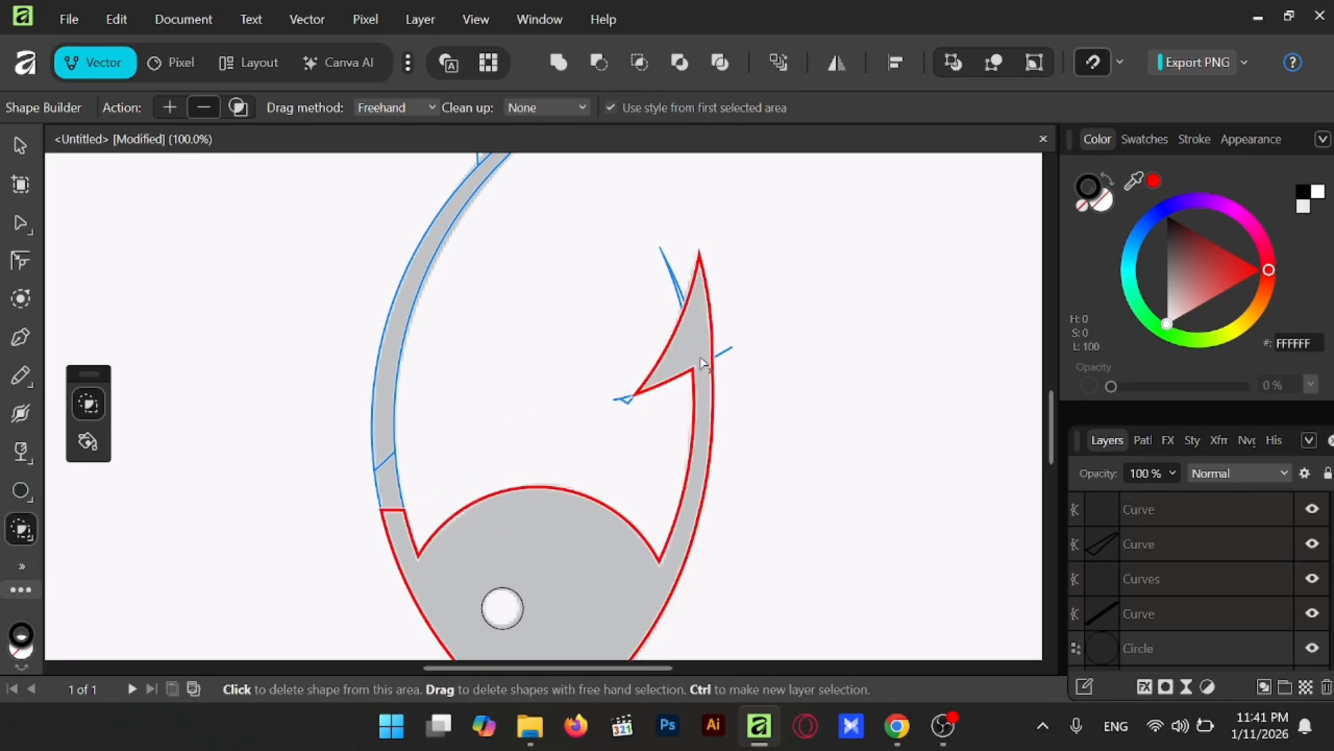
left_click(626, 400, "alt")
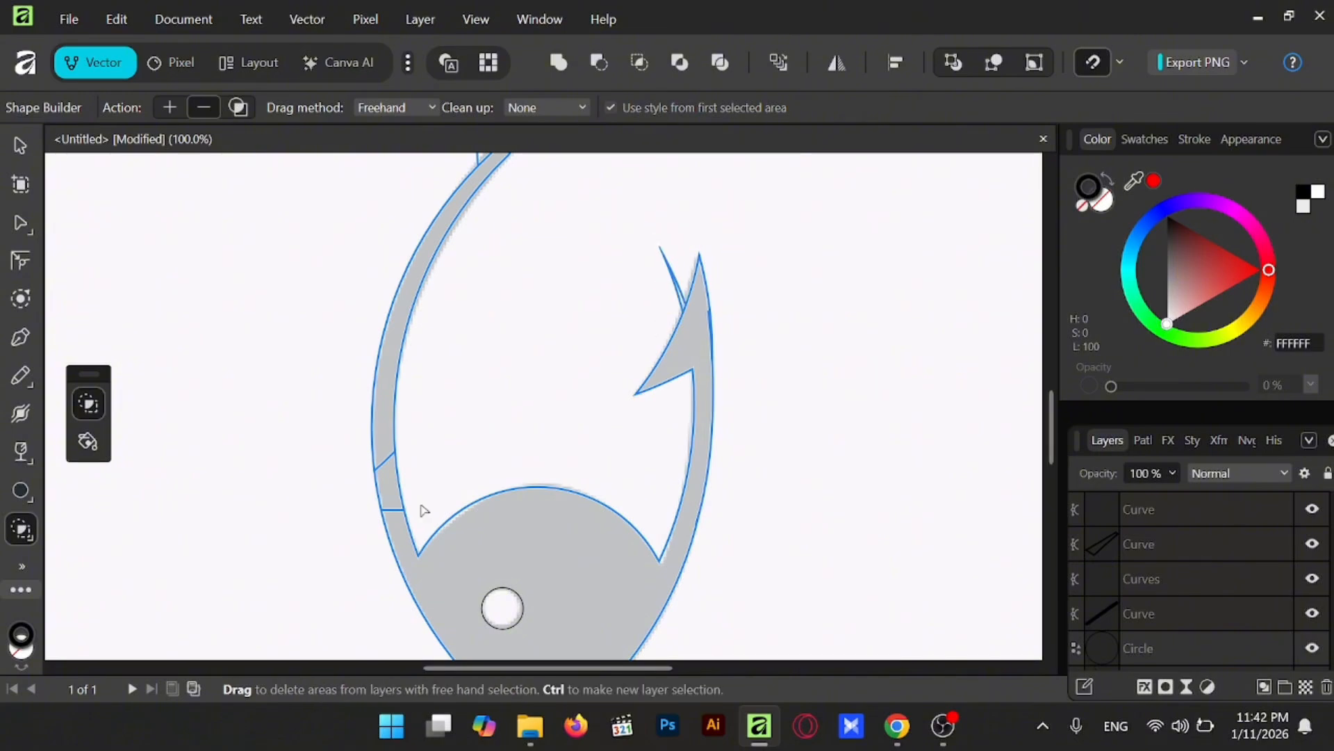
Try to merge the segments of the left shank, and create a new shape from the tail area with Shape Builder.
left_click_drag(384, 432, 415, 579)
scroll(373, 432, "up", 5)
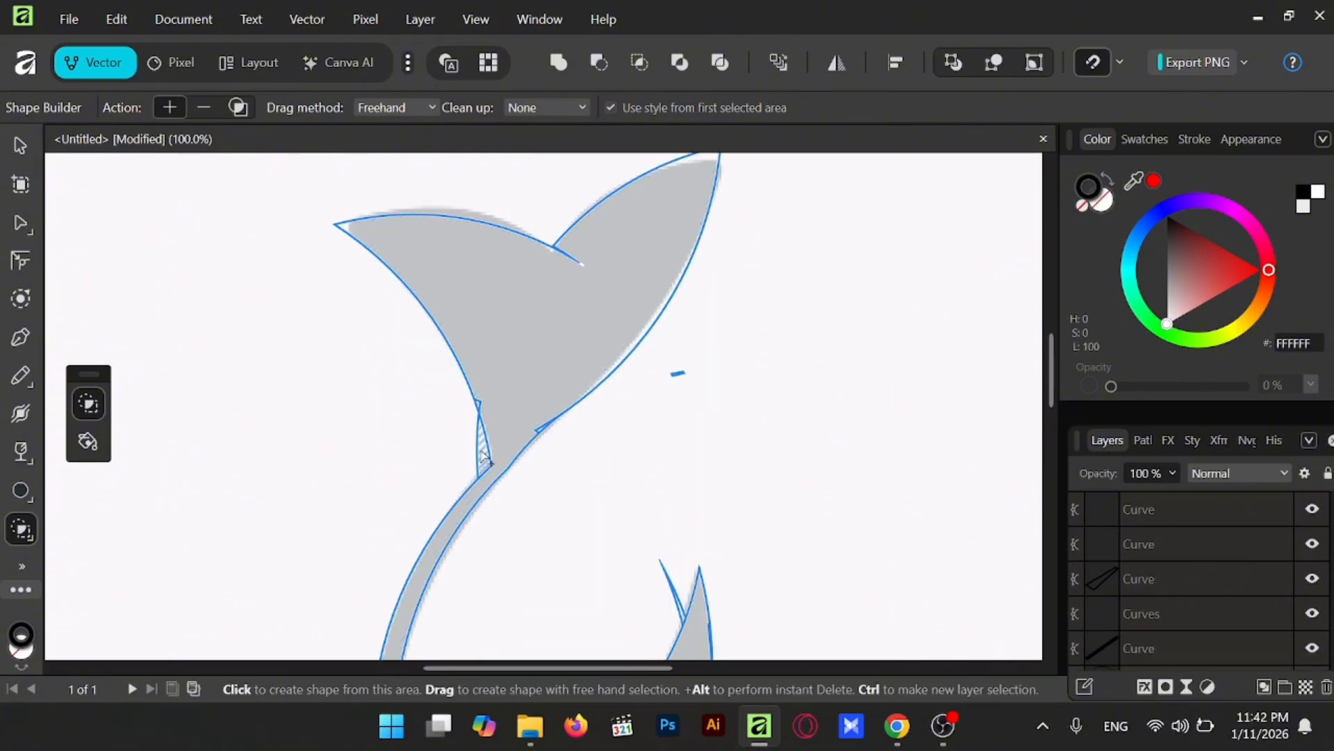
scroll(792, 371, "up", 1)
scroll(792, 367, "up", 1)
left_click(239, 107)
left_click(581, 340)
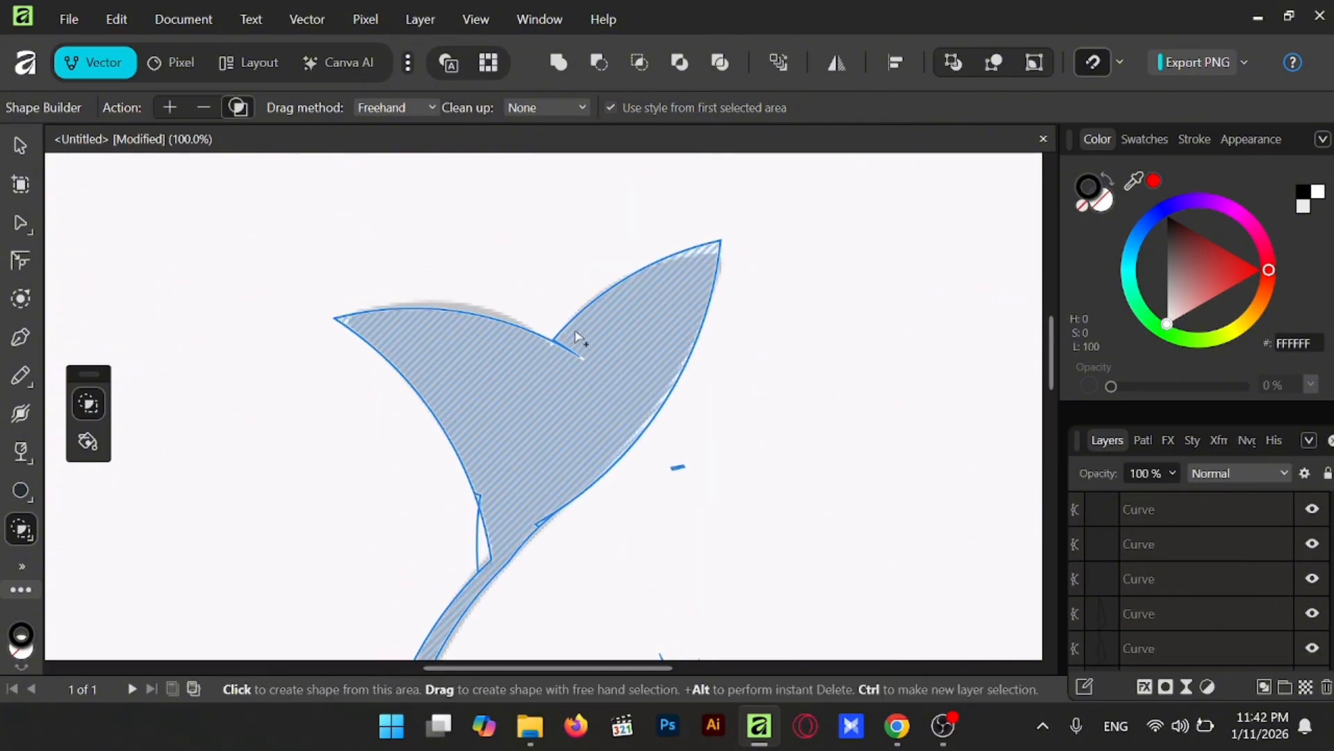
key("ctrl+minus")
key("ctrl+minus")
scroll(534, 553, "down", 2)
key("ctrl+plus")
scroll(539, 545, "down", 1)
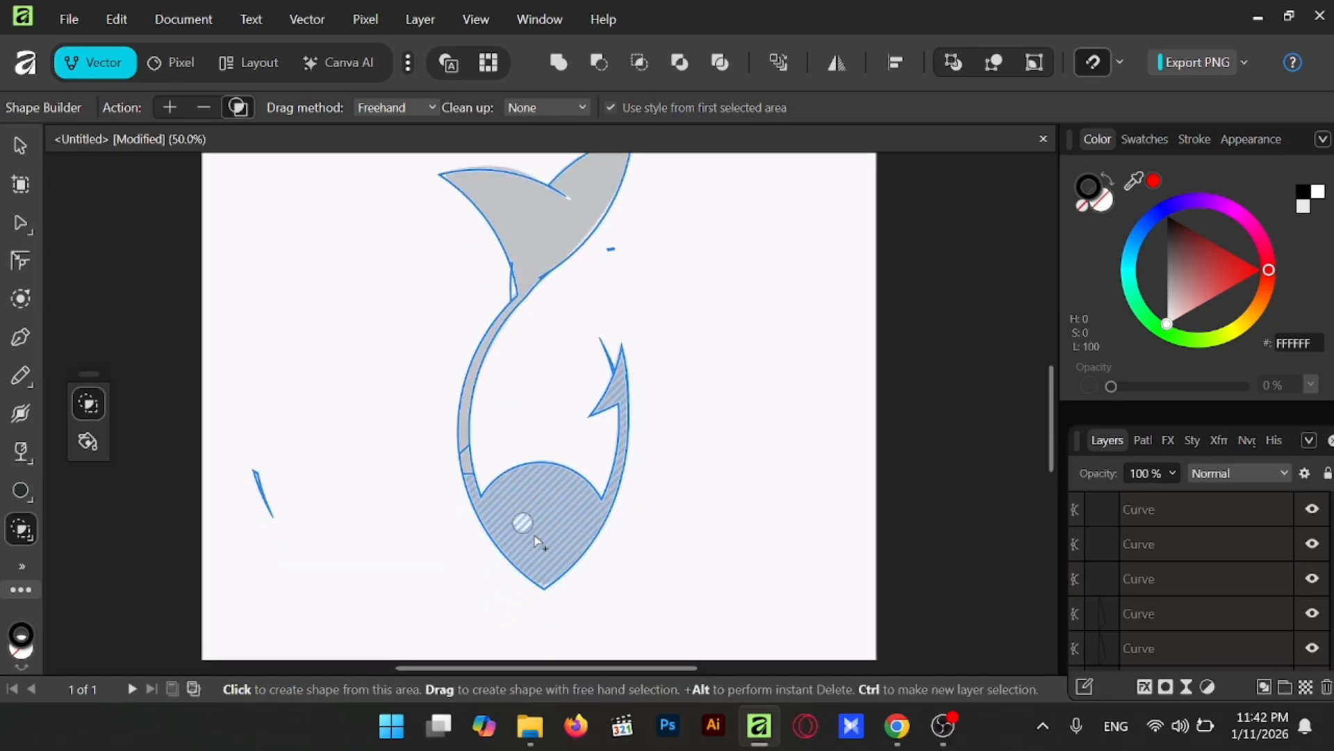
left_click(203, 107)
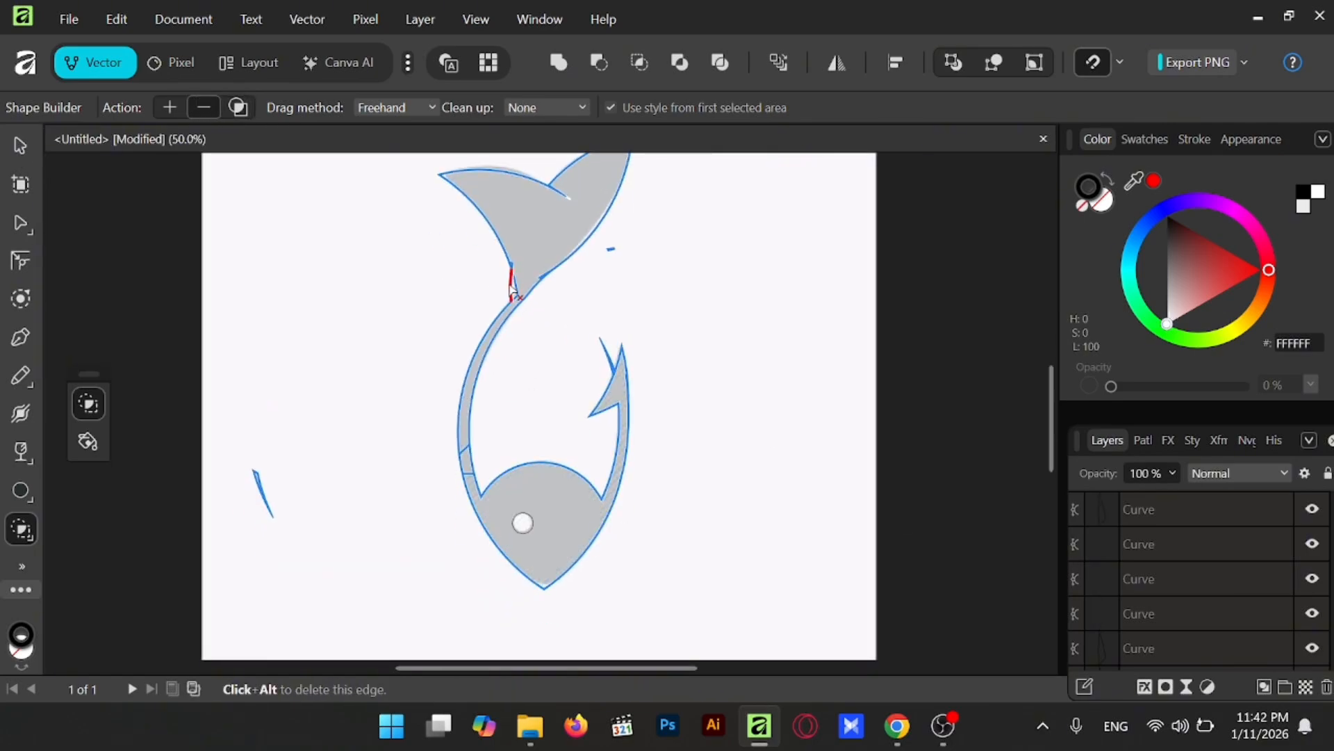
Select all traced curves without the reference image for another Shape Builder pass.
left_click(170, 107)
key("v")
left_click(160, 207)
key("ctrl+a")
left_click(375, 500)
key("ctrl+a")
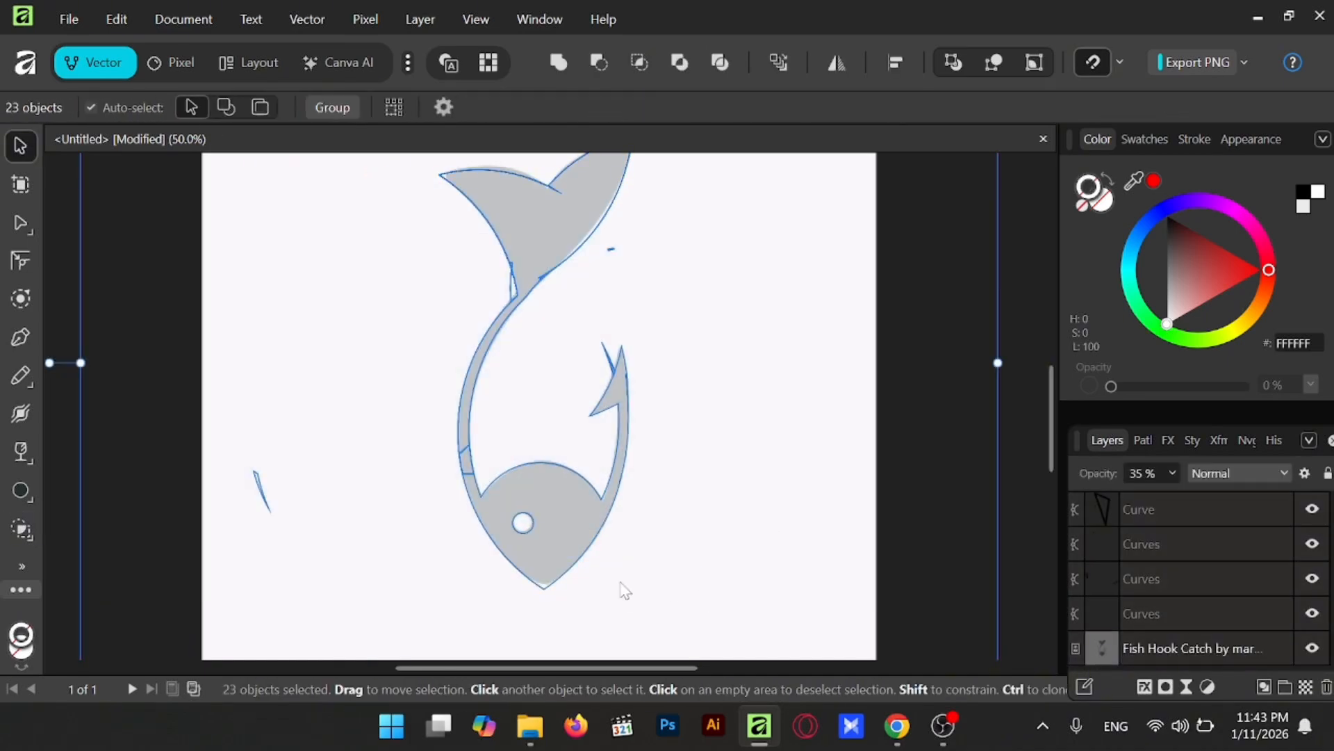
left_click(621, 583, "shift")
left_click(20, 490)
left_click(21, 529)
Try to move the tail shape away from its place, and undo the move.
key("v")
left_click_drag(547, 284, 597, 331)
key("ctrl+z")
Move the reference image to the right so the traced curves stand on the blank page.
left_click(470, 425)
left_click(469, 473, "shift")
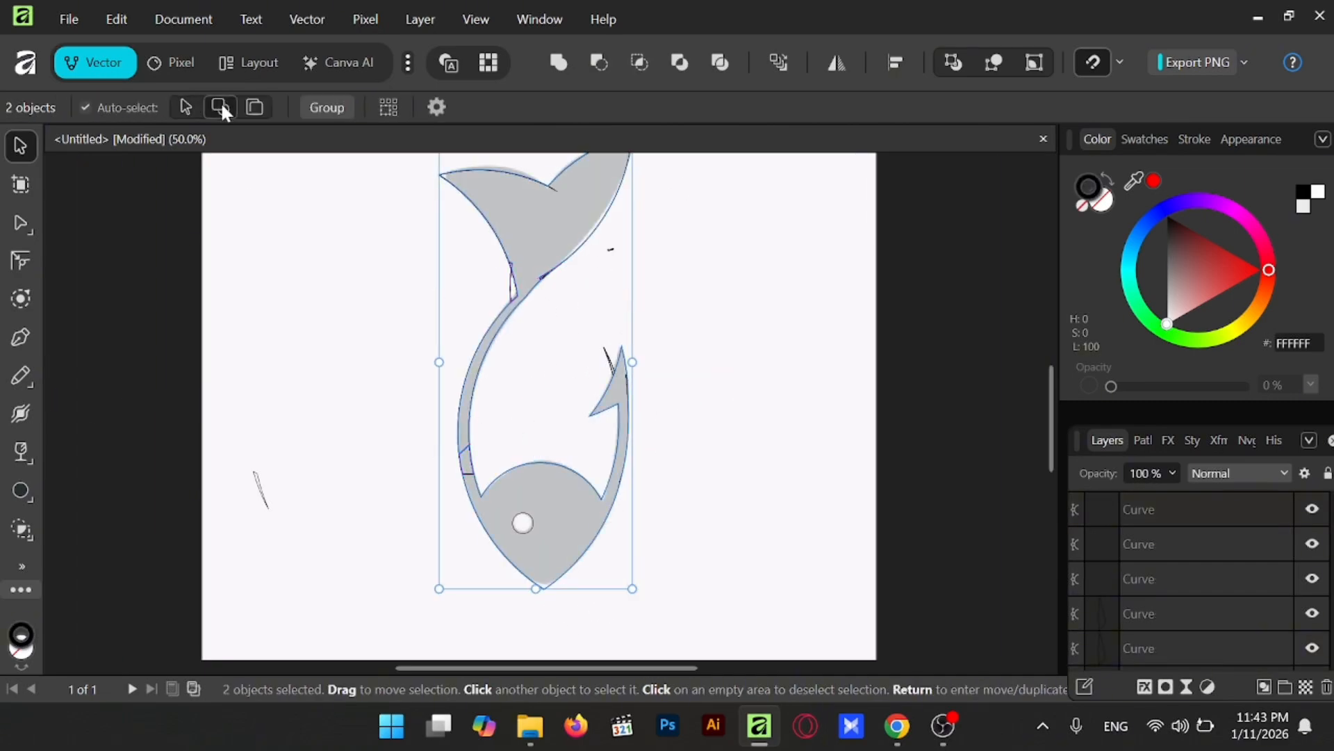
left_click(470, 474, "shift")
left_click(341, 438)
left_click_drag(340, 438, 1112, 471)
key("ctrl+a")
left_click(556, 334)
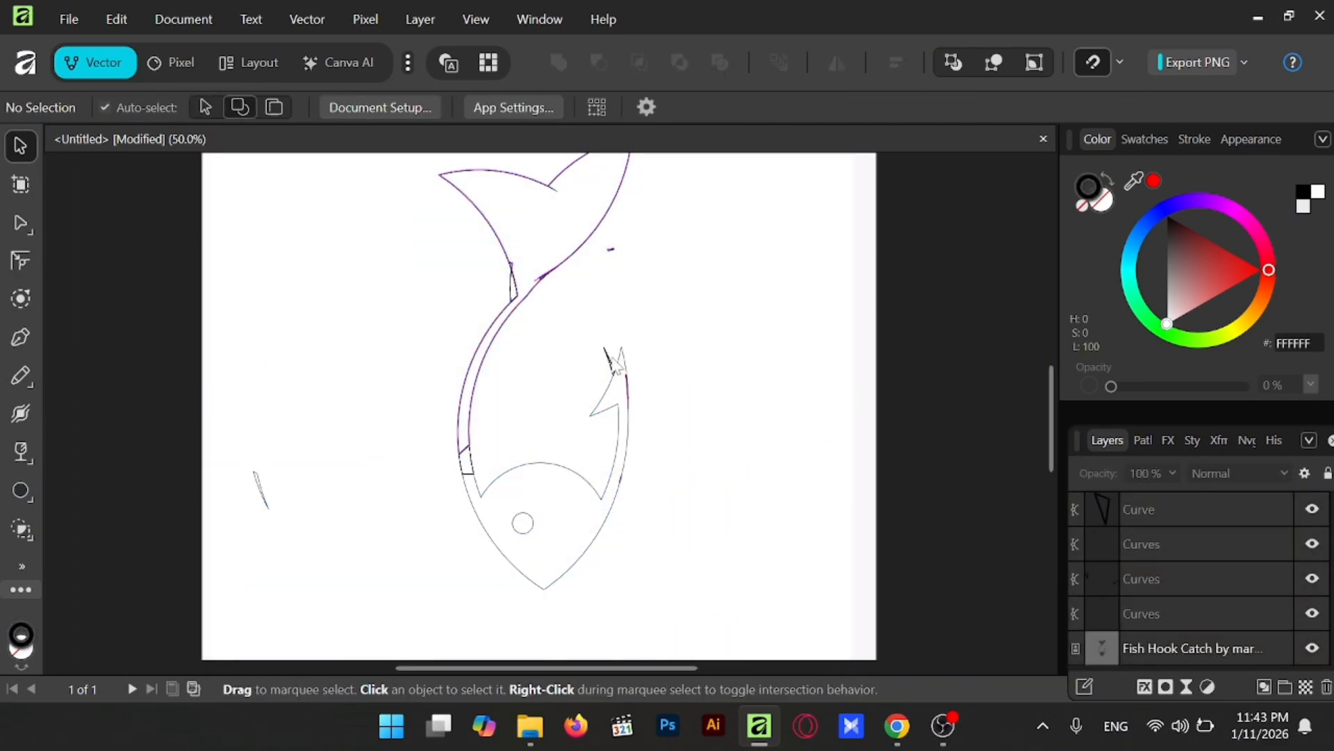
Delete the leftover slivers beside the barb tip and around the tail's base.
left_click(612, 358)
left_click_drag(657, 402, 499, 178)
key("Delete")
left_click(553, 270)
key("Delete")
left_click(513, 266)
key("Delete")
Delete the leftover wedge pieces where the tail's left edge meets the shank, undoing the trial move of the shank.
left_click_drag(496, 358, 557, 414)
key("ctrl+z")
left_click(516, 292)
key("Delete")
left_click(514, 295)
left_click(654, 360)
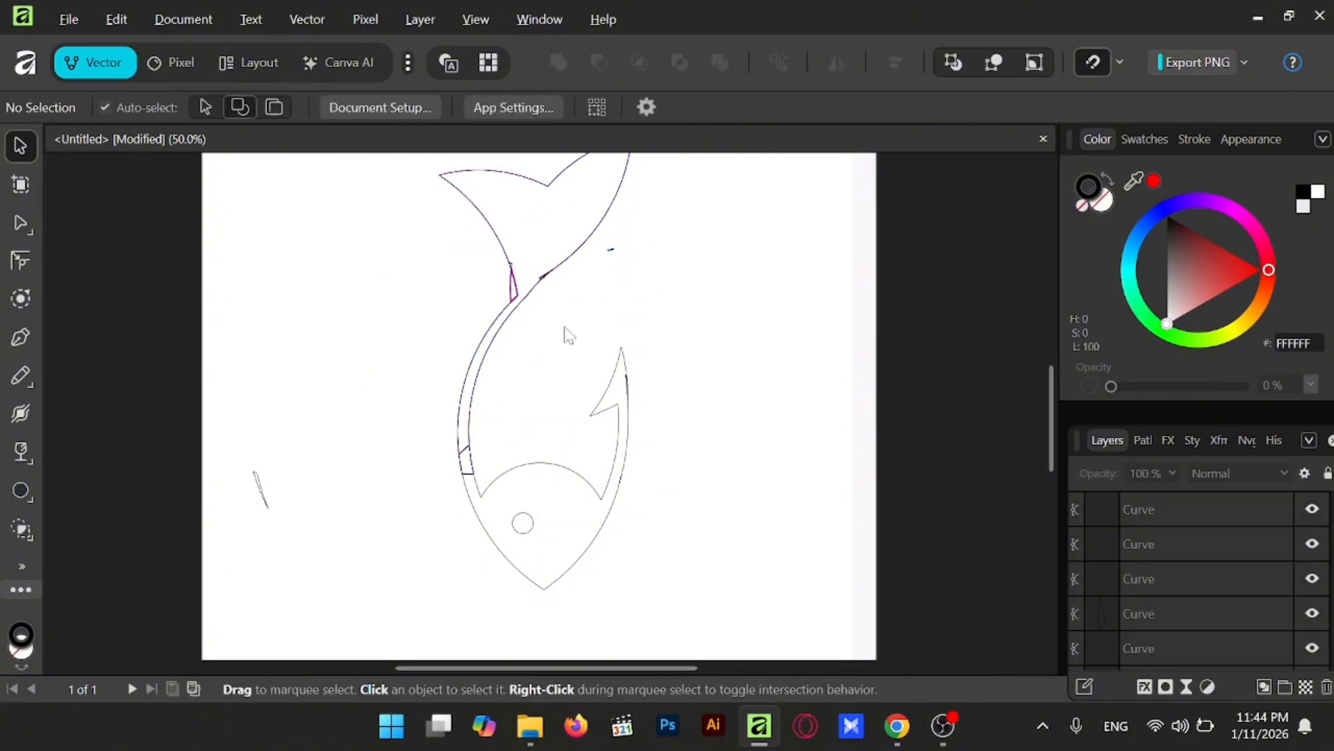
left_click(513, 292)
key("Delete")
Delete the remaining stray pieces around the tail and left of the hook, keeping the shank out of the selection.
left_click(513, 287)
left_click_drag(664, 178, 506, 321)
left_click_drag(542, 186, 233, 487)
left_click(461, 410, "shift")
key("Delete")
left_click(547, 275)
left_click_drag(408, 423, 549, 527)
left_click(524, 523)
key("ctrl+a")
left_click(662, 309)
left_click(628, 420)
key("a")
left_click(707, 429)
scroll(672, 402, "up", 1)
scroll(667, 410, "up", 1)
key("ctrl+z")
scroll(539, 379, "up", 3)
scroll(519, 366, "up", 5)
Try to move the tail shape, undo the move, and select its outline for Shape Builder.
key("v")
left_click(434, 370)
left_click_drag(443, 321, 594, 467)
key("ctrl+z")
key("ctrl+z")
key("s")
key("v")
left_click(562, 350)
left_click(566, 344)
key("s")
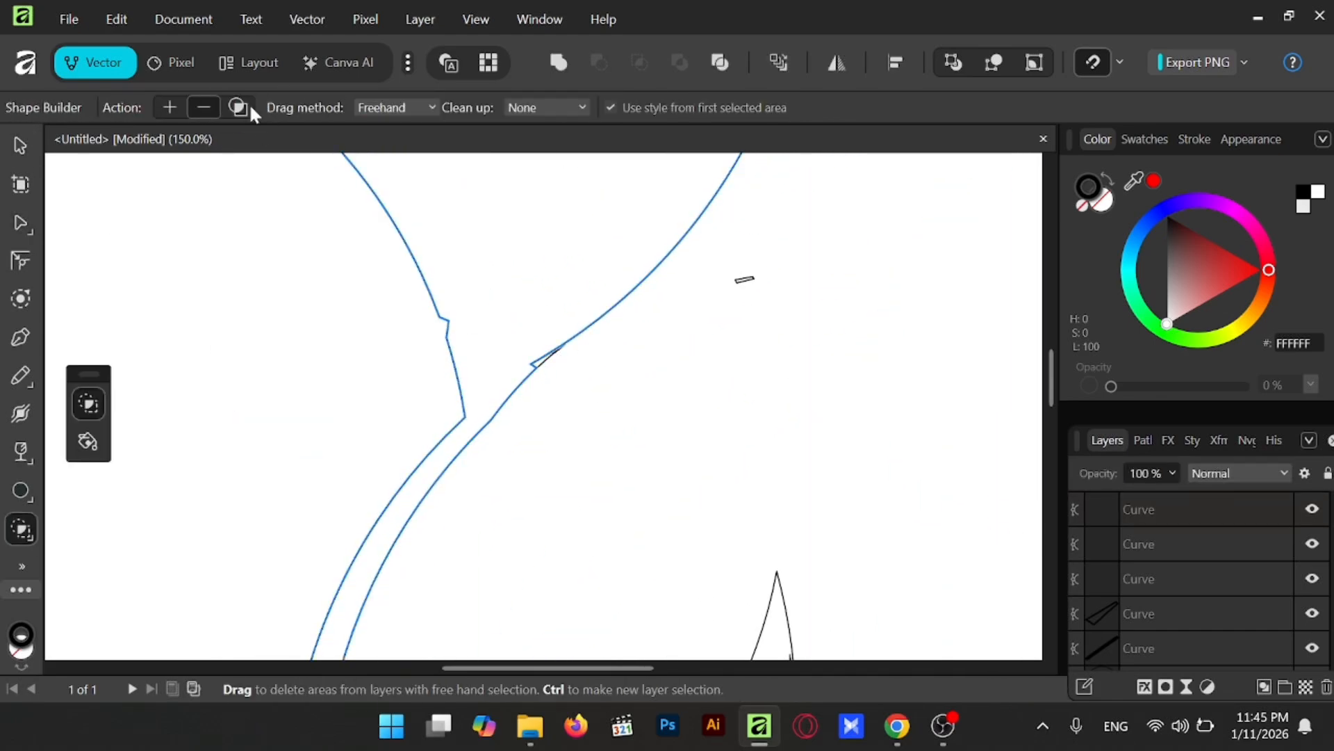
Adjust the outline nodes at the tail's base to reduce the left notch and close the spike on the right edge.
key("v")
key("a")
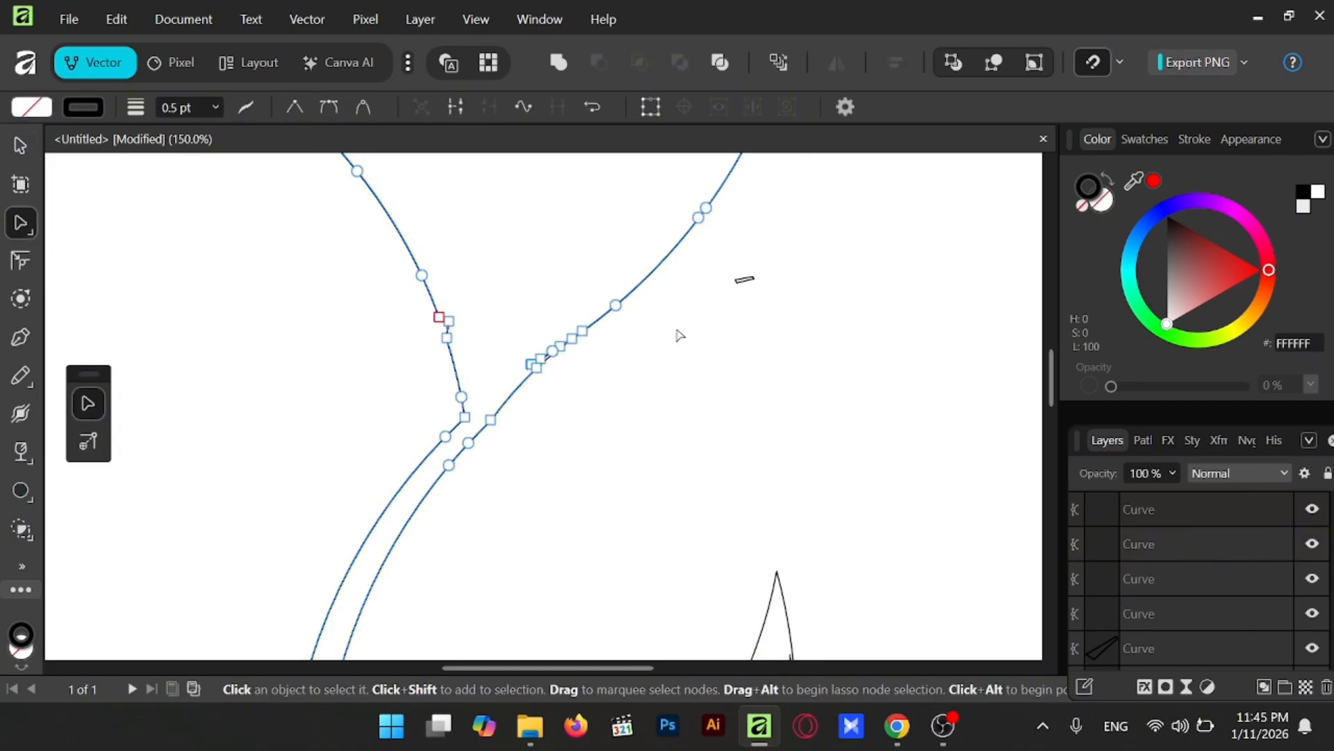
key("ctrl+plus")
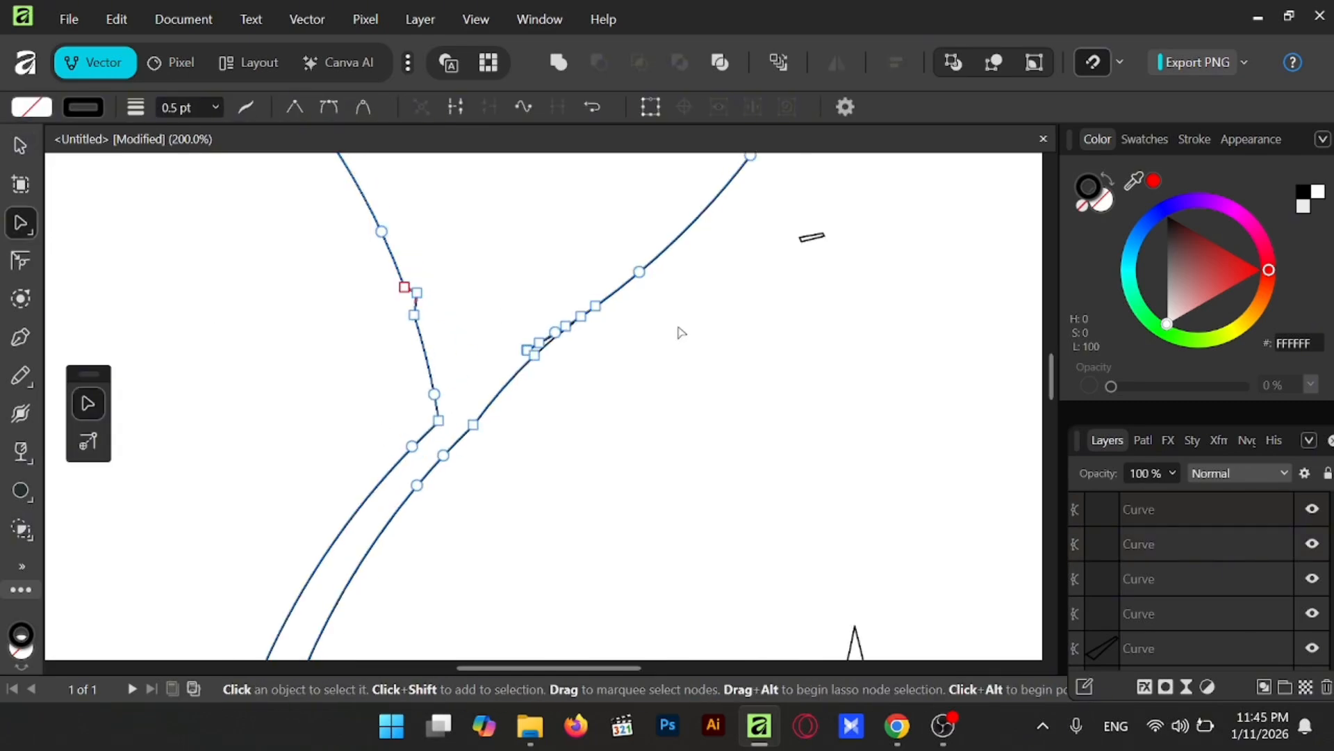
key("v")
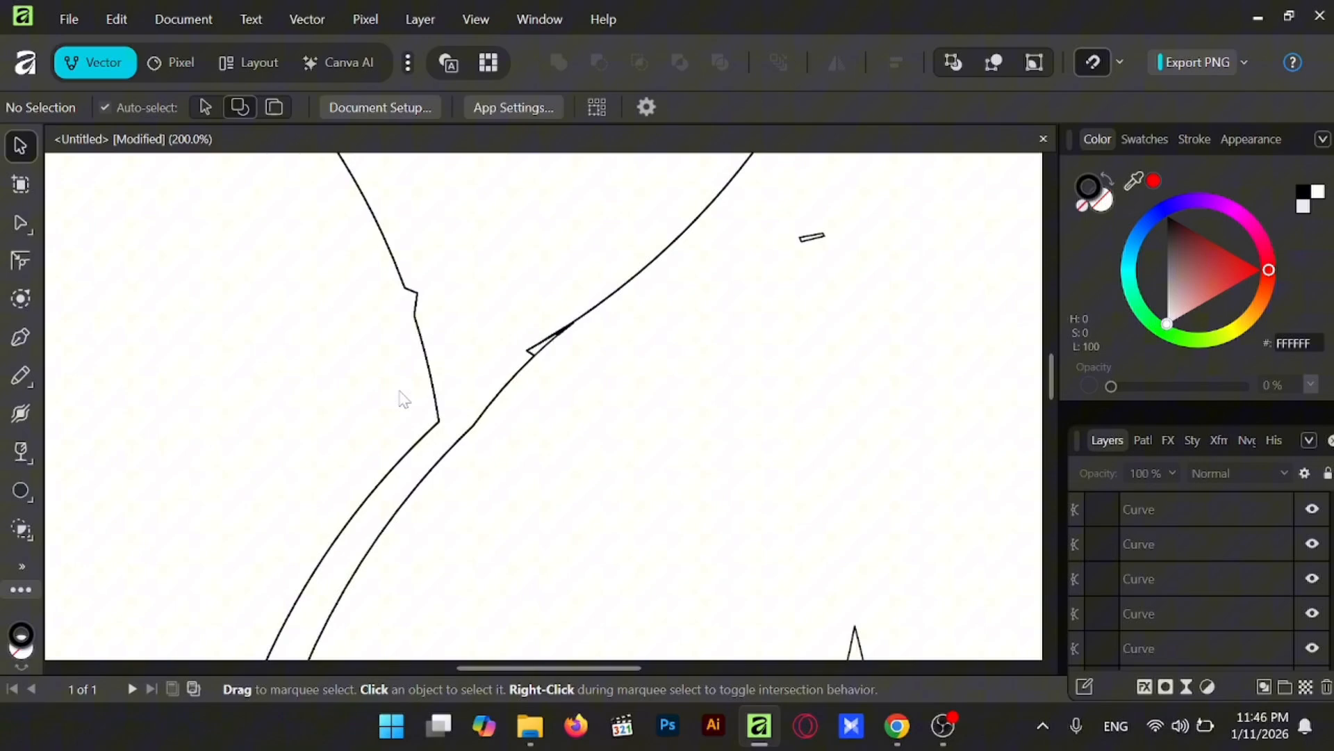
left_click(394, 271)
double_click(413, 296)
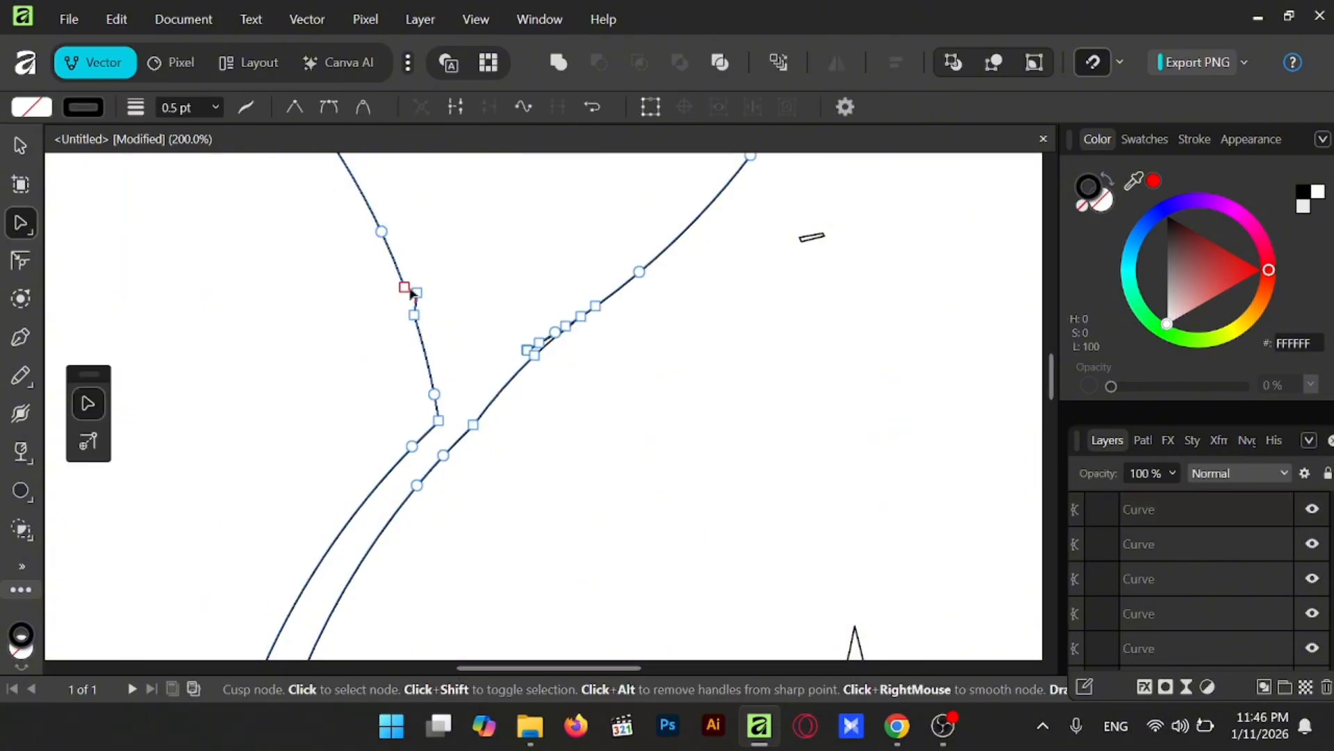
mouse_move(423, 320)
left_mouse_down()
mouse_move(411, 298)
mouse_move(413, 313)
left_mouse_up()
left_click_drag(534, 353, 584, 319)
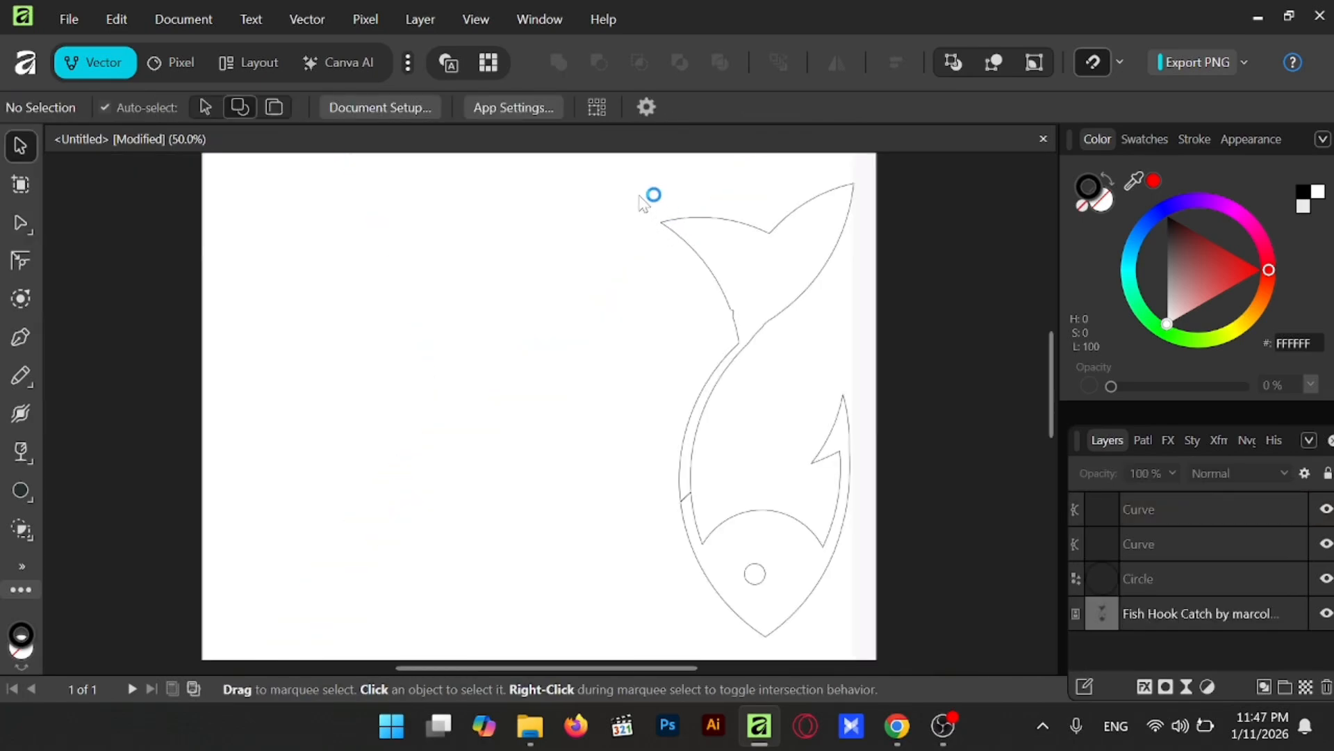
Move the traced fish hook and reference image left towards the page's centre, and fill the selection with cyan 00DAFF.
left_click_drag(639, 195, 858, 636)
left_click_drag(807, 551, 482, 514)
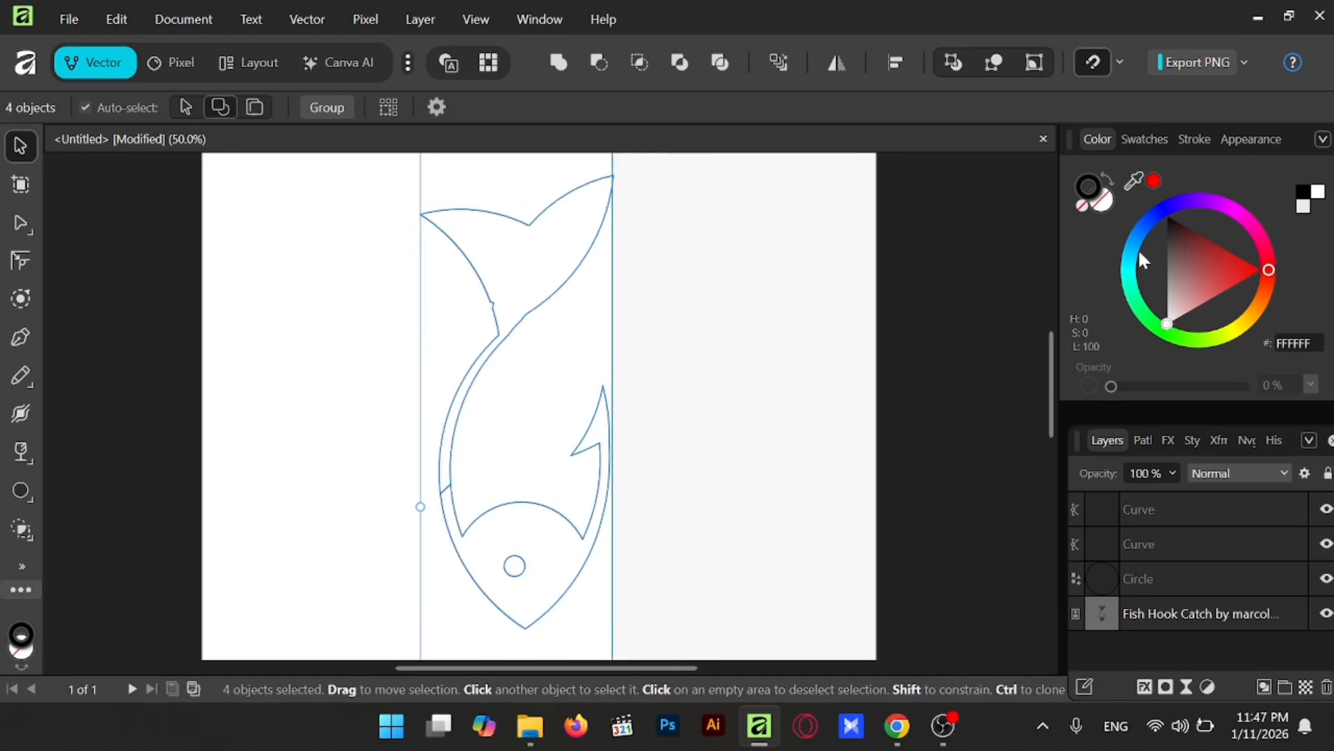
left_click_drag(1168, 216, 1131, 267)
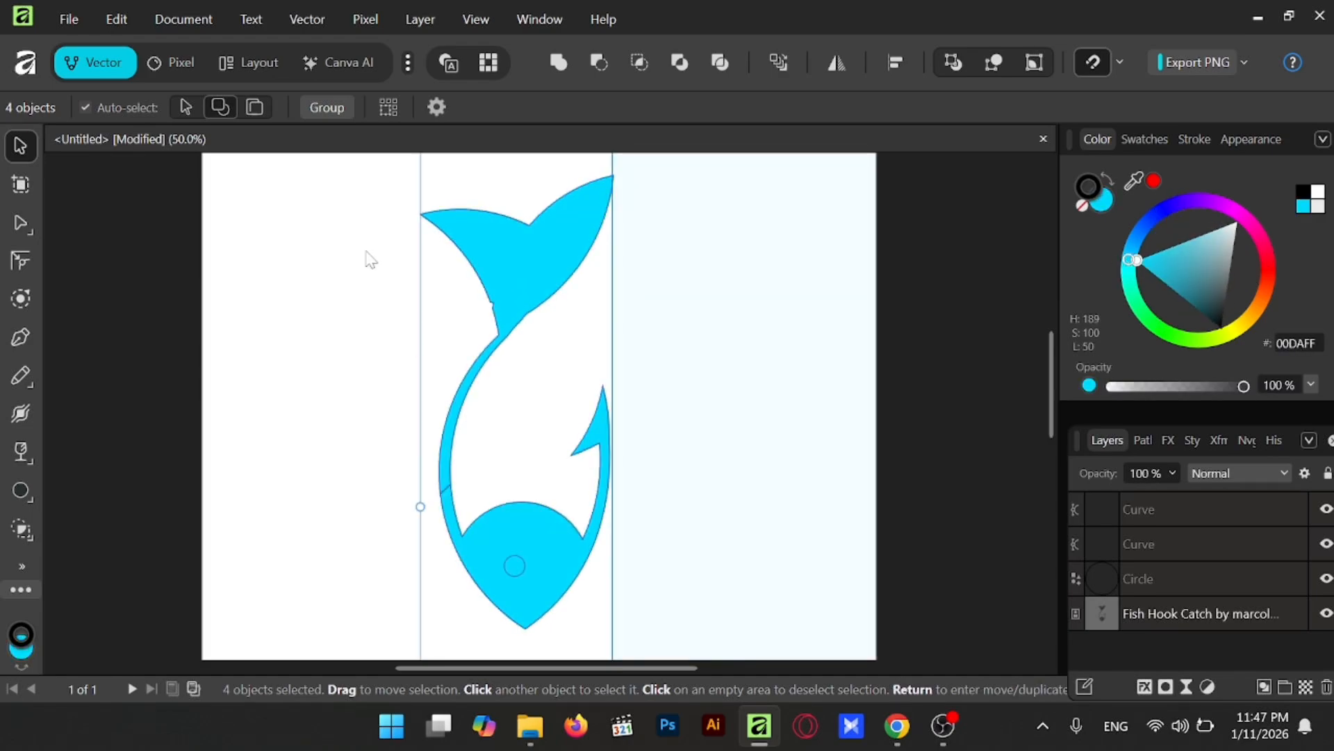
Remove the outline colour from the selected shapes and set their fill to dark blue 01008D.
left_click(1093, 200)
left_click(1082, 208)
left_click(1102, 201)
left_click(1164, 208)
left_click_drag(1168, 221, 1164, 268)
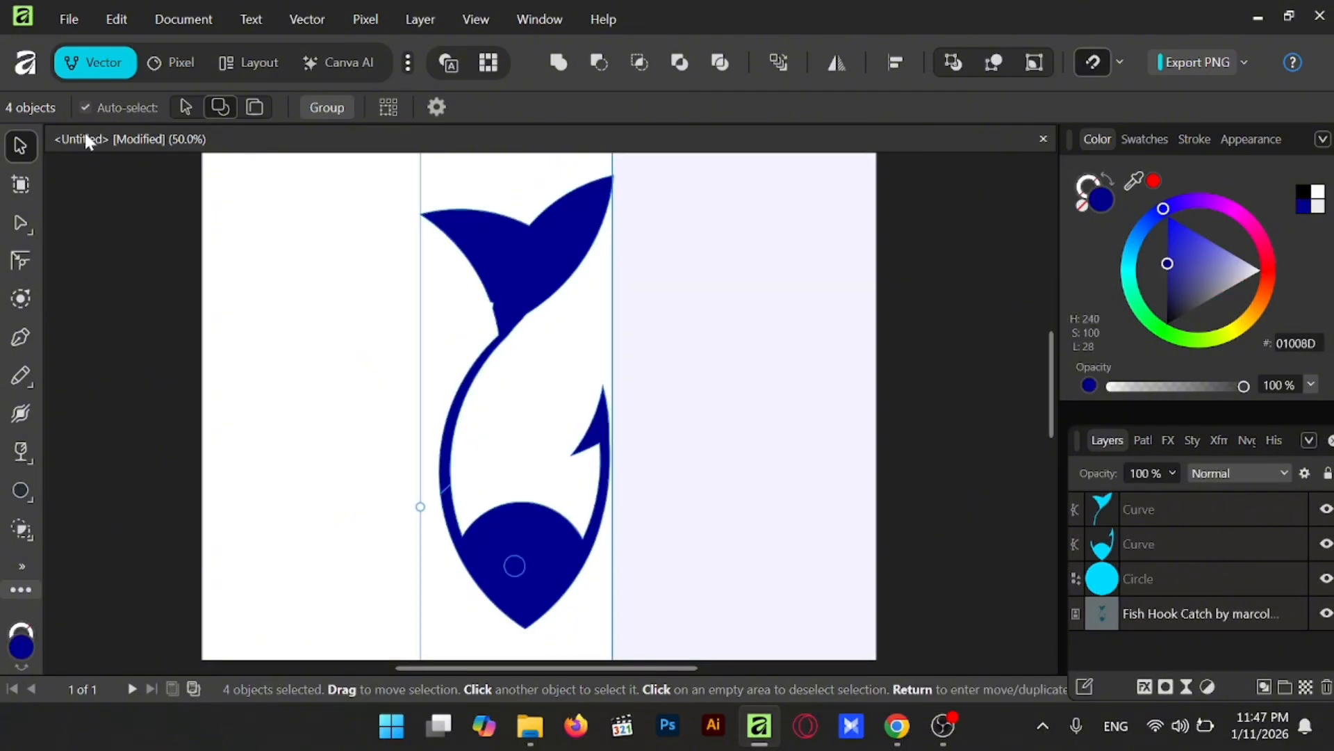
Move the reference image off the traced artwork to the right, clear the selection, and check the artwork with a marquee selection.
left_click(129, 274)
left_click(769, 267)
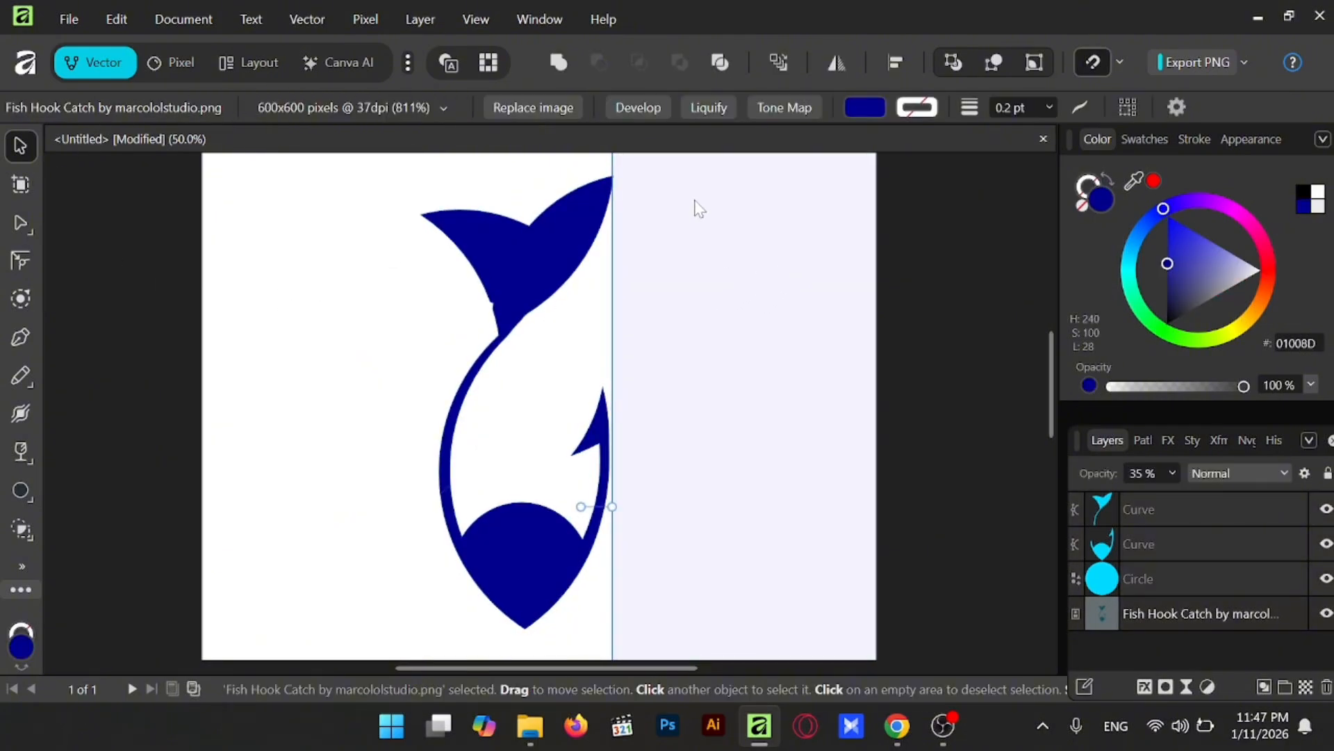
left_click_drag(661, 203, 943, 330)
left_click_drag(362, 183, 646, 631)
left_click(621, 598)
Use Shape Builder on the fish head and small eye circle to separate the eye area and subtract it from the head.
left_click(515, 586)
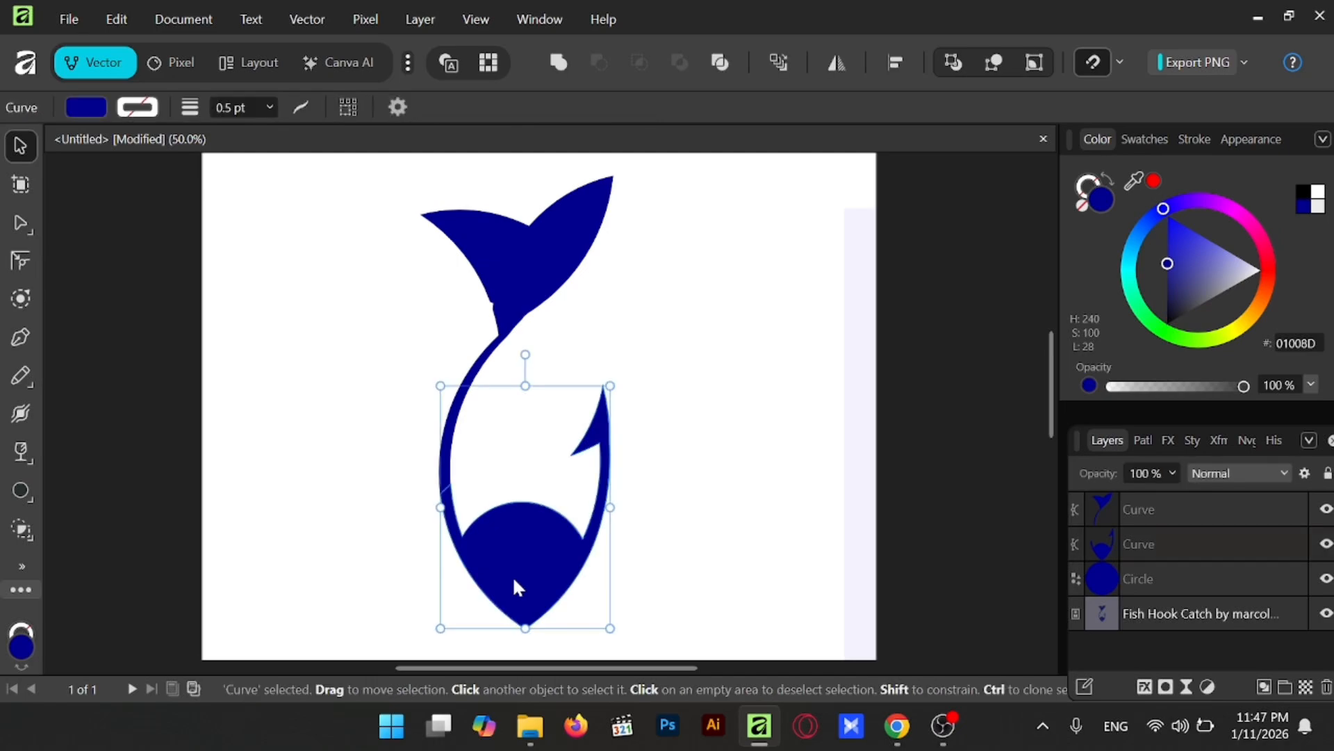
left_click_drag(413, 571, 532, 569)
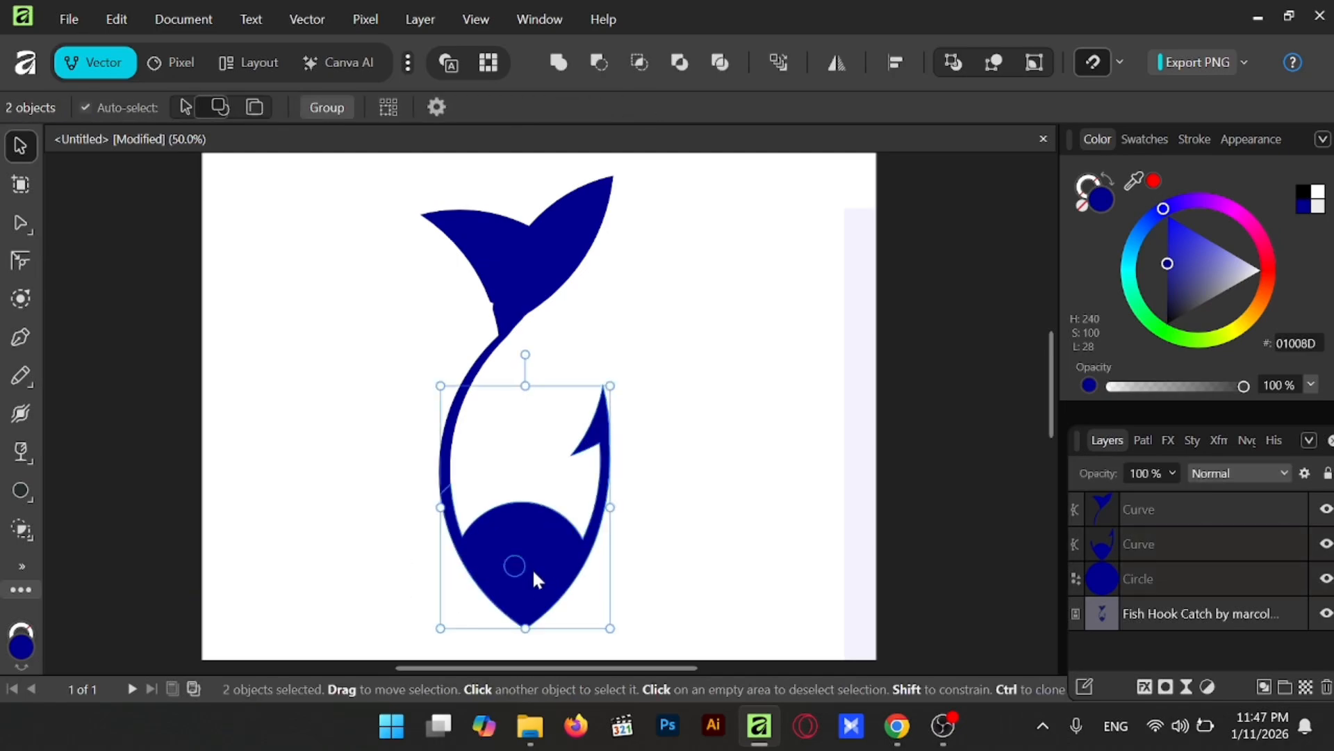
left_click(23, 531)
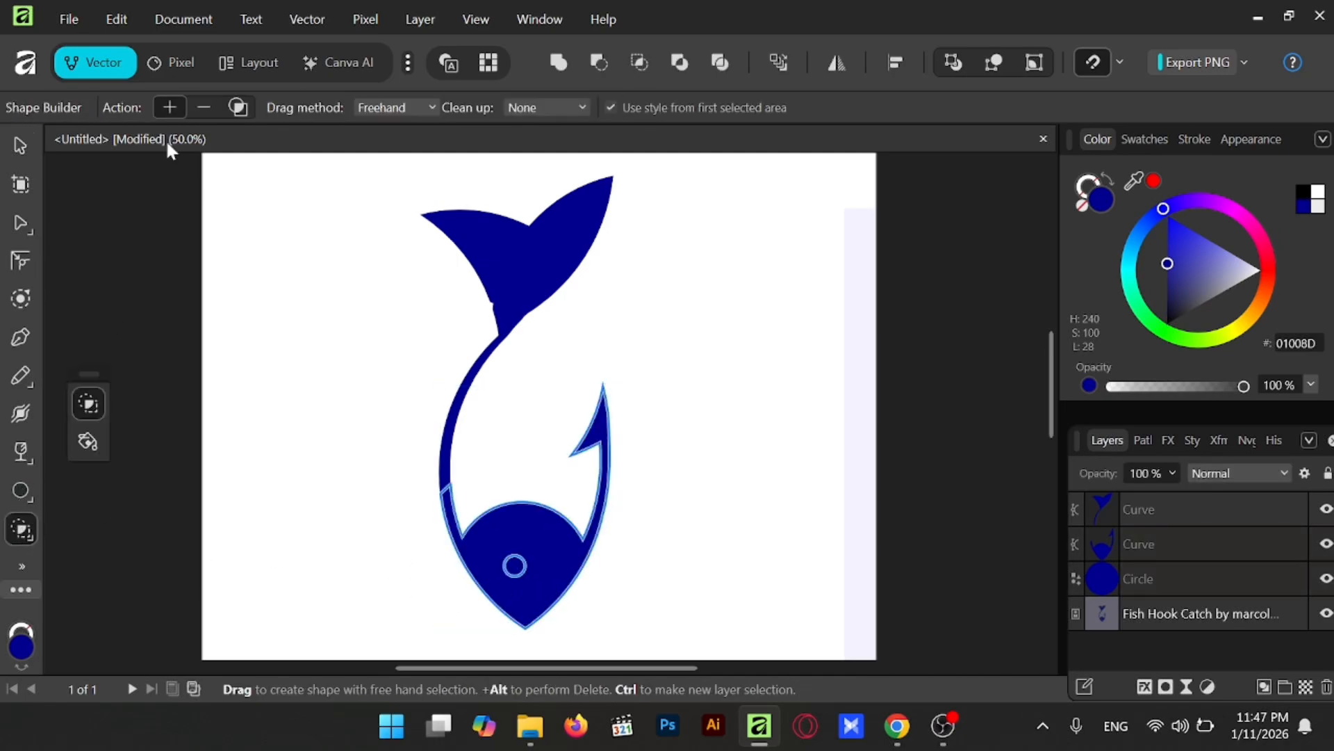
left_click(513, 561)
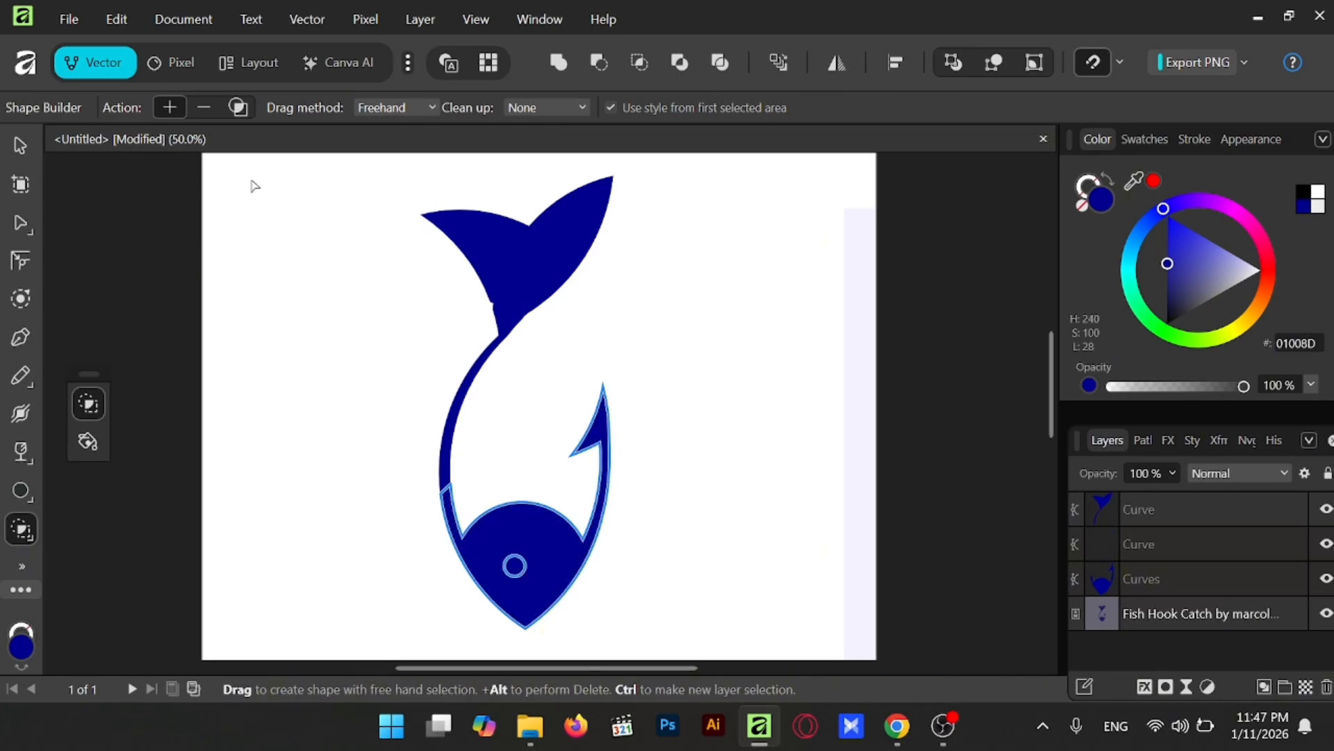
left_click(204, 107)
left_click(515, 565)
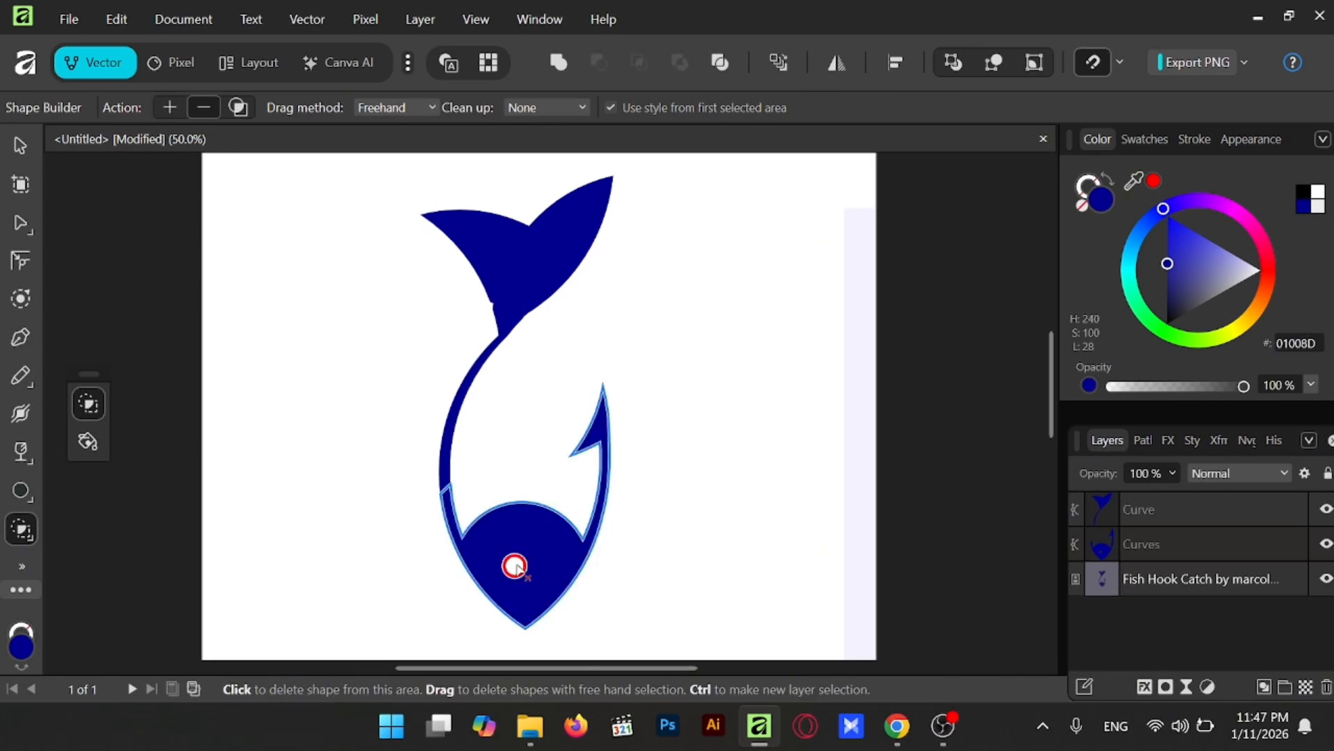
Select the tail and hook-shaped body together and reposition them on the page.
left_click(20, 145)
left_click(277, 345)
left_click_drag(341, 181, 622, 608)
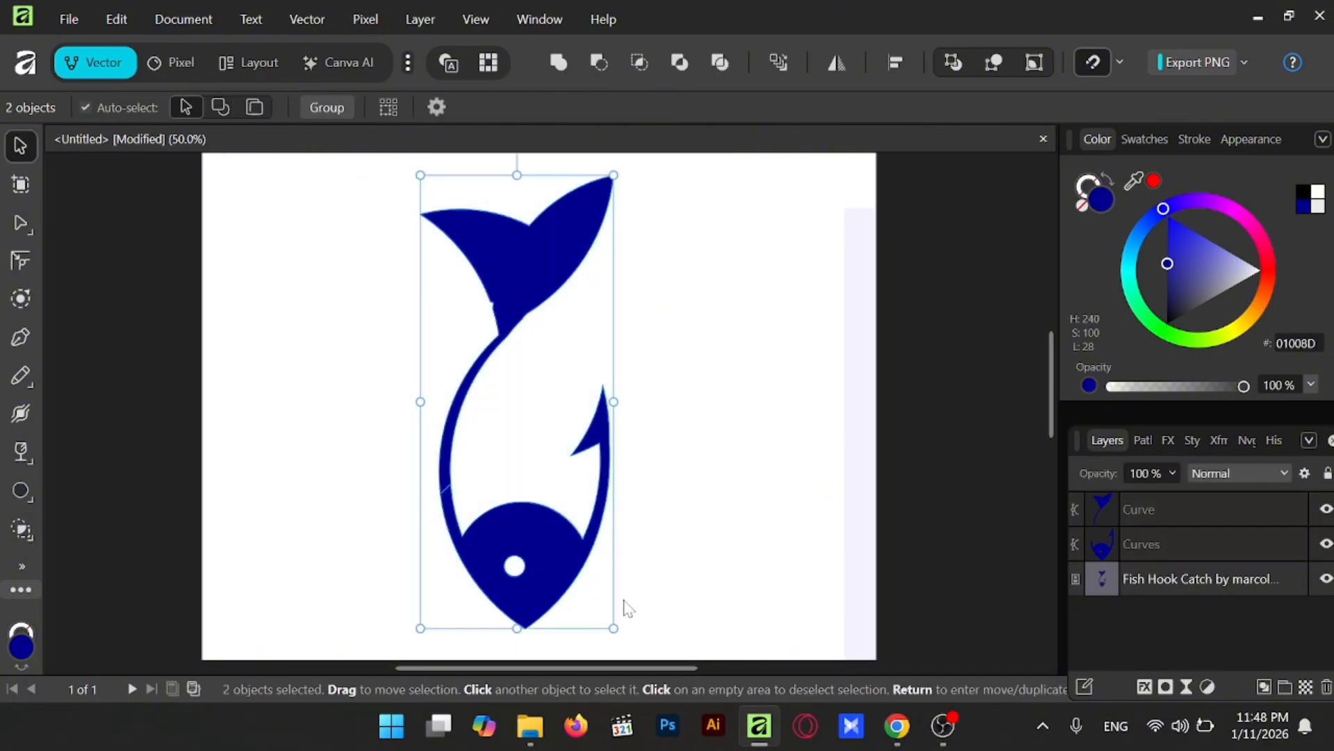
left_click_drag(611, 398, 530, 452)
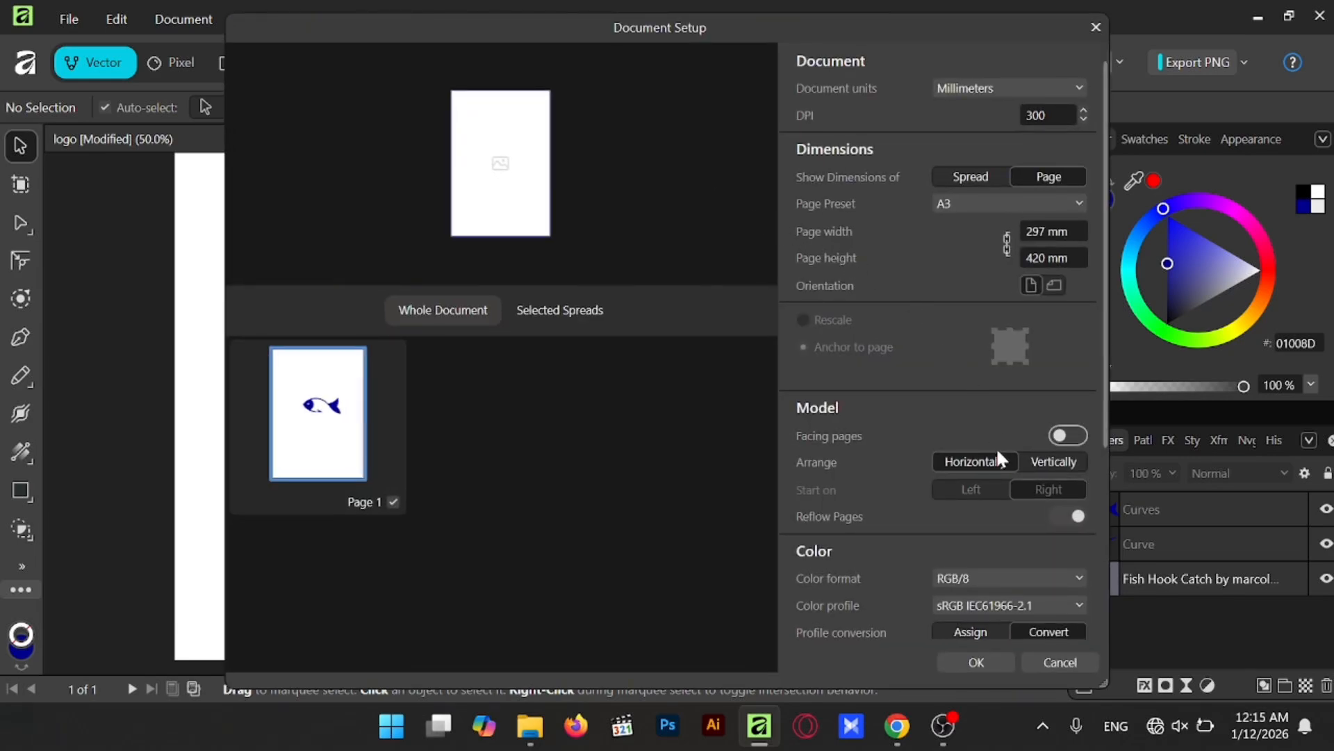
Apply a transparent background to the whole document in Document Setup.
scroll(999, 532, "down", 5)
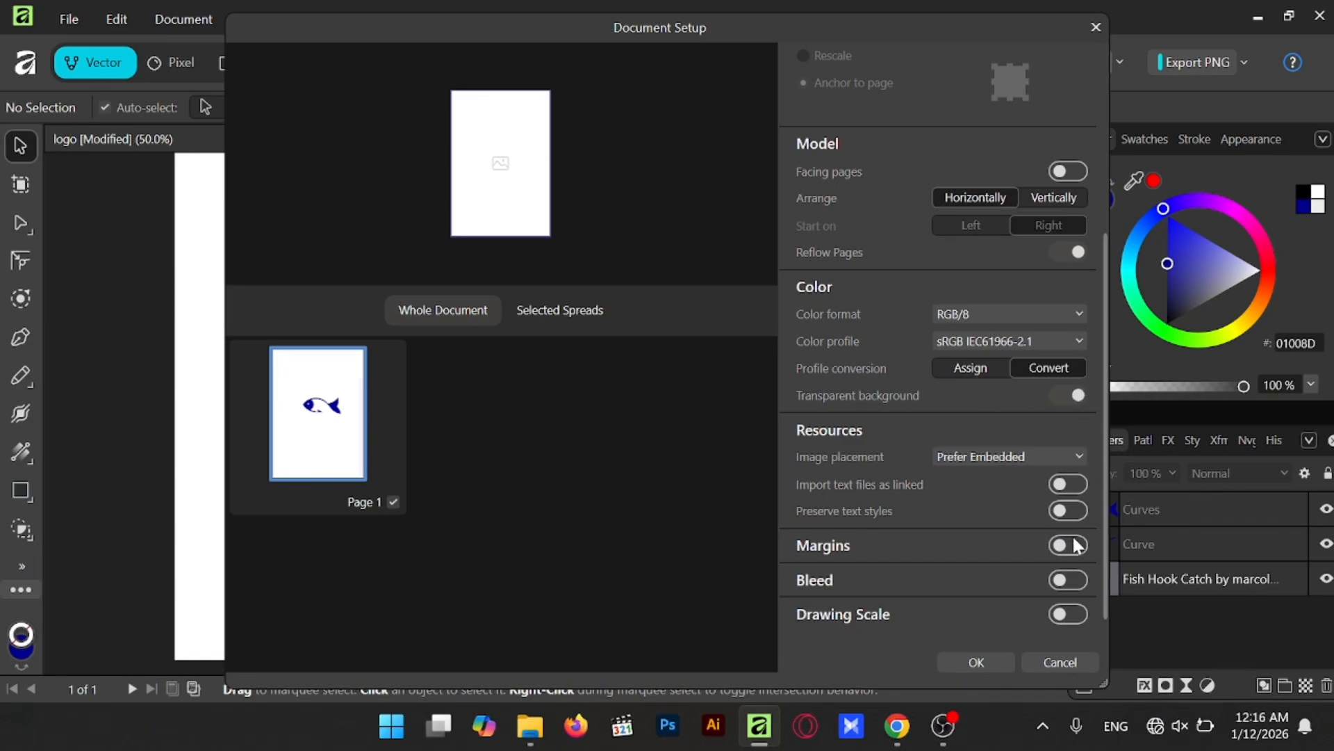
left_click(995, 660)
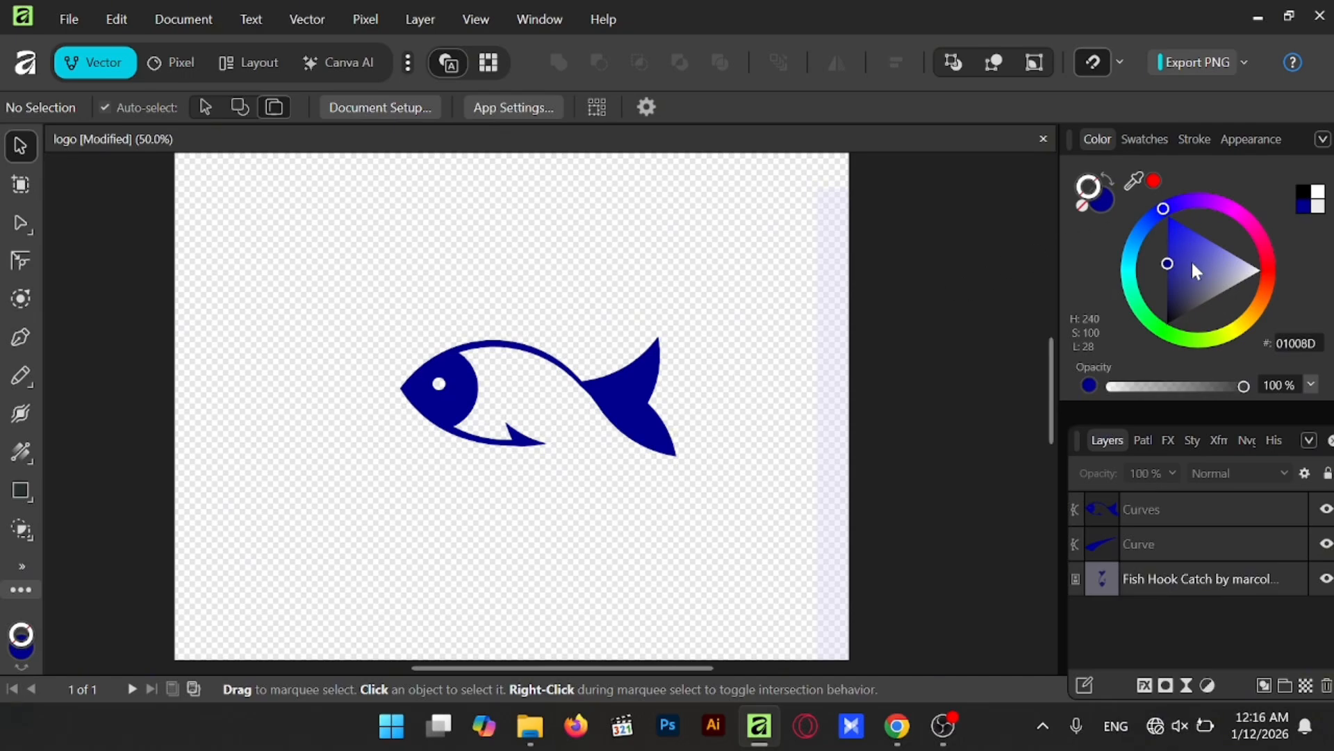
mouse_move(1162, 260)
left_mouse_down()
mouse_move(1199, 249)
mouse_move(1257, 277)
left_mouse_up()
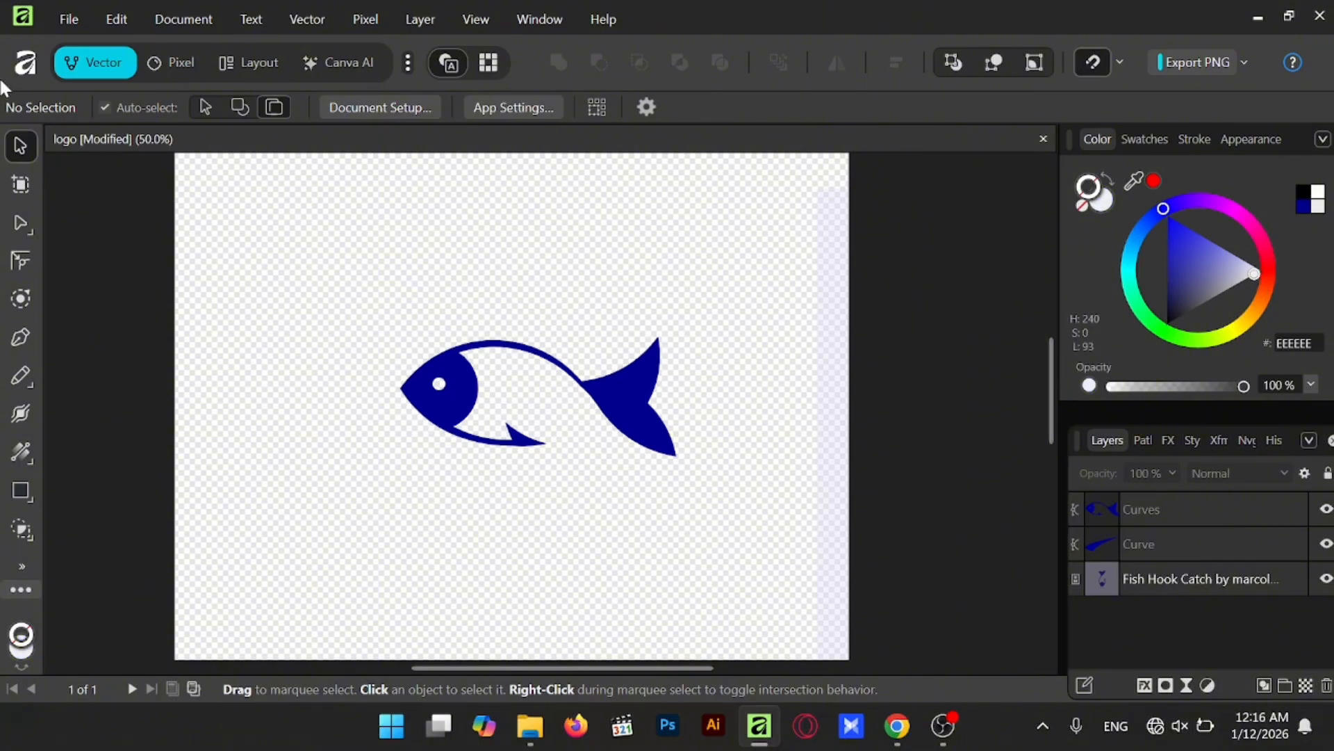
left_click(1181, 578)
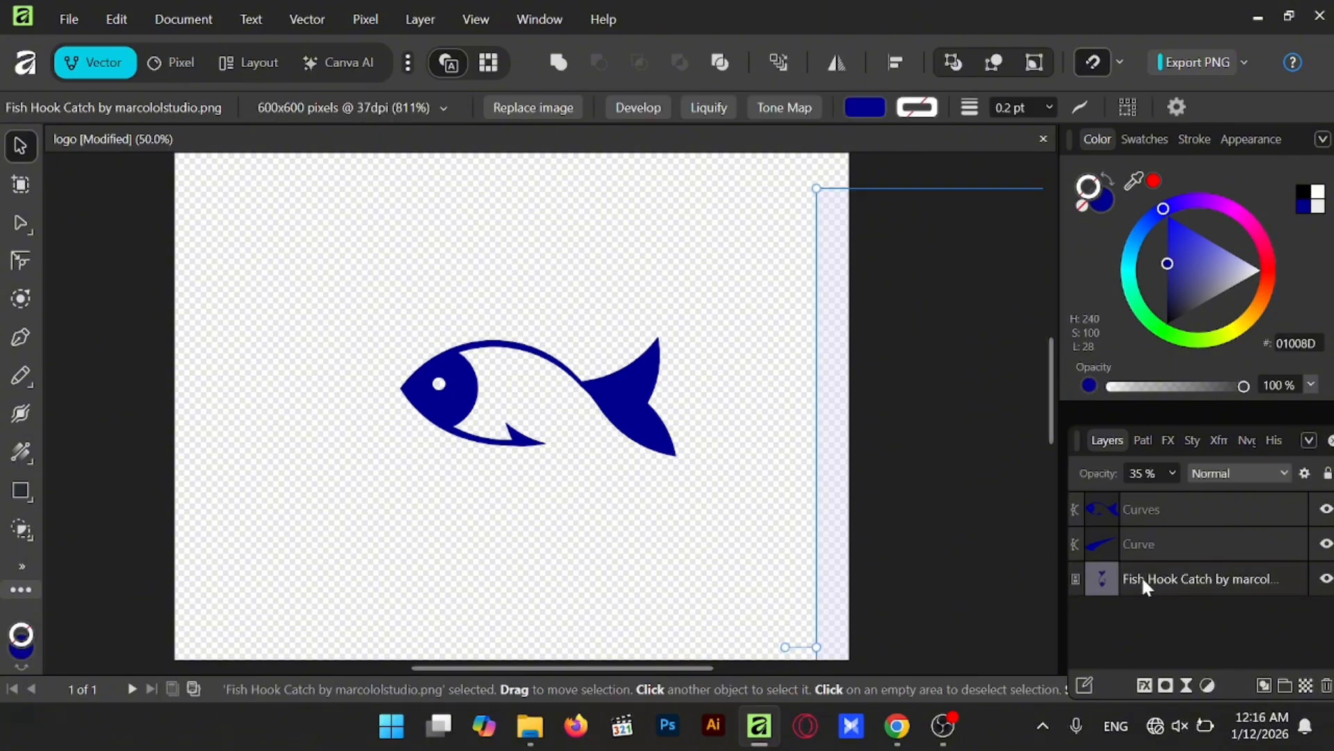
key("Escape")
Move the fish logo slightly up and to the left on the page and set its fill to white FFFFFF.
left_click(627, 406)
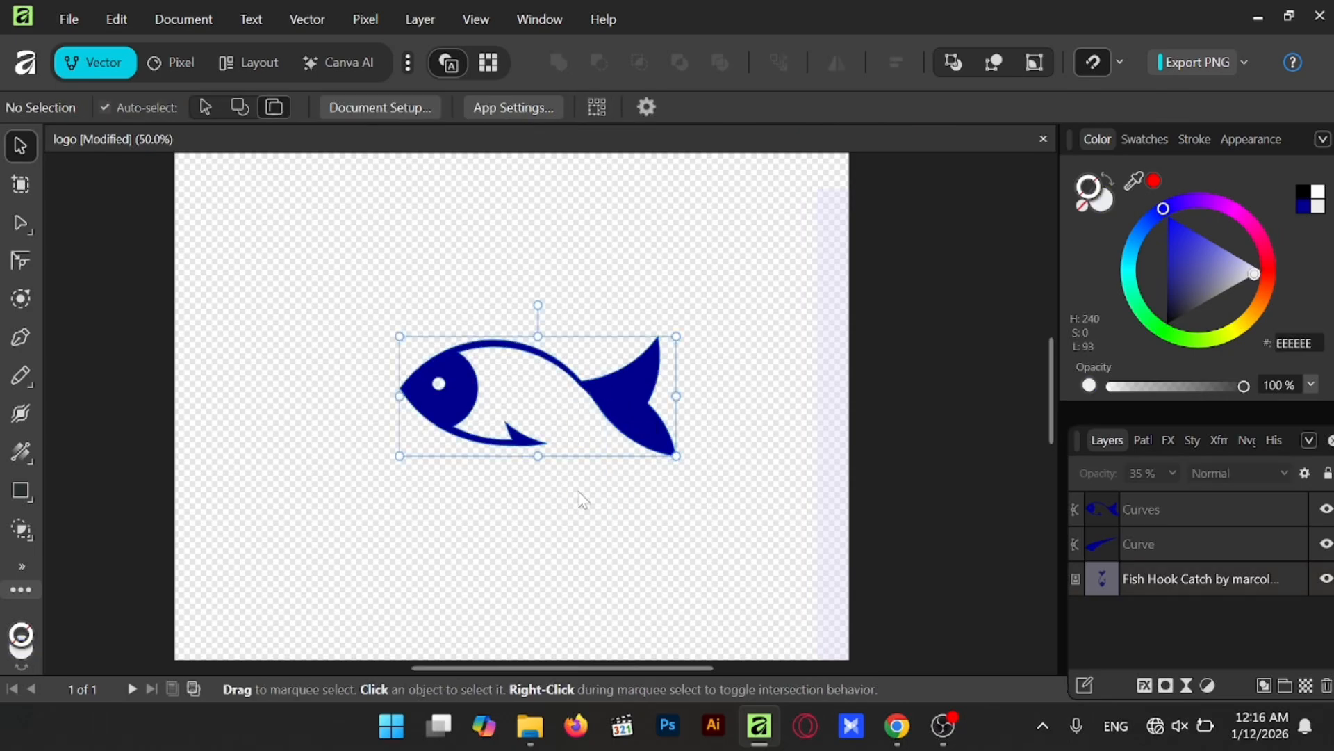
mouse_move(615, 393)
left_mouse_down()
mouse_move(547, 360)
mouse_move(602, 379)
left_mouse_up()
left_click_drag(1166, 271, 1293, 259)
left_click_drag(1329, 268, 1333, 268)
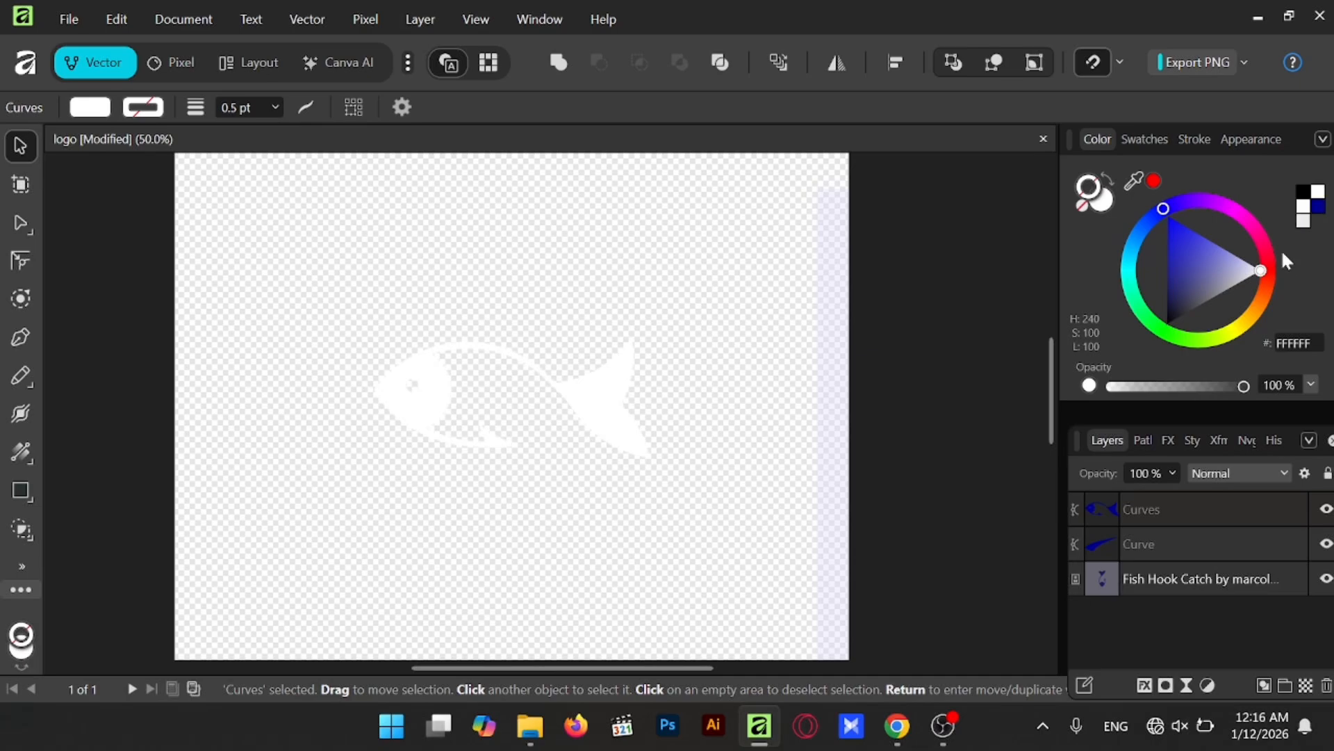
left_click(64, 31)
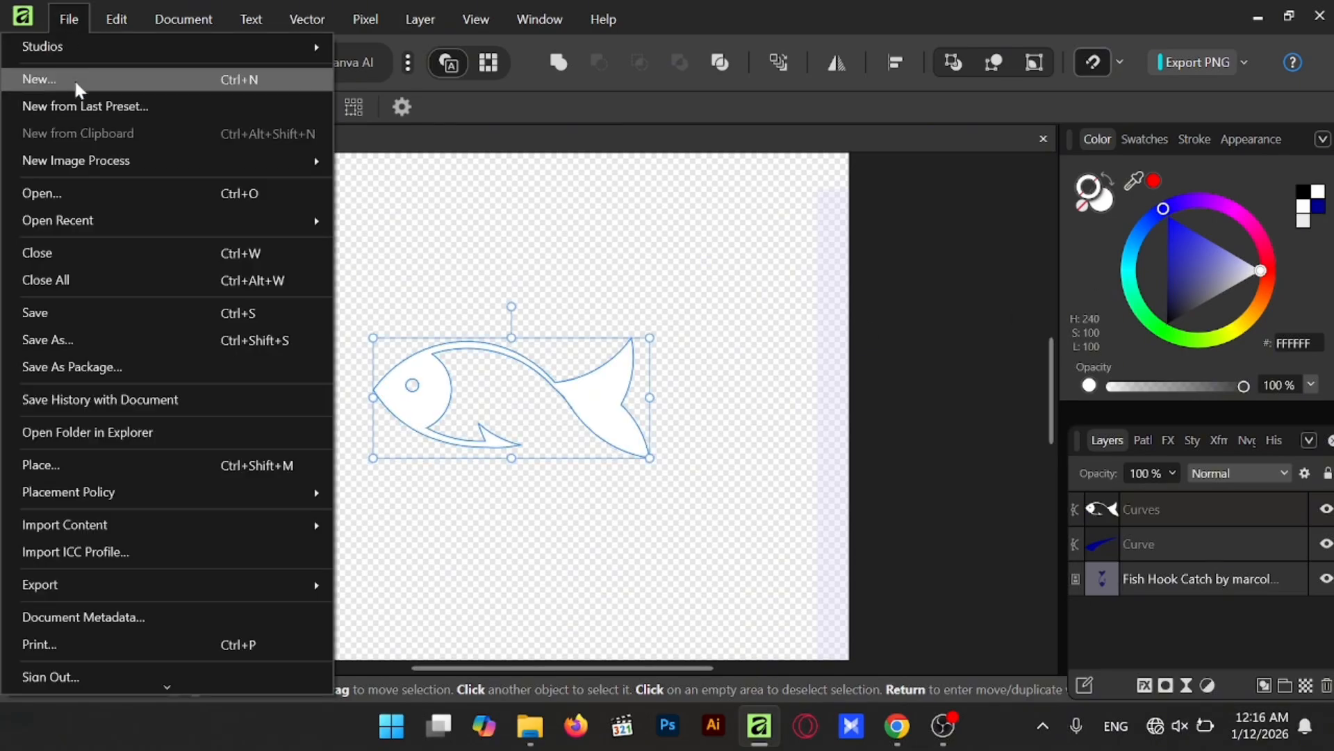
mouse_move(229, 592)
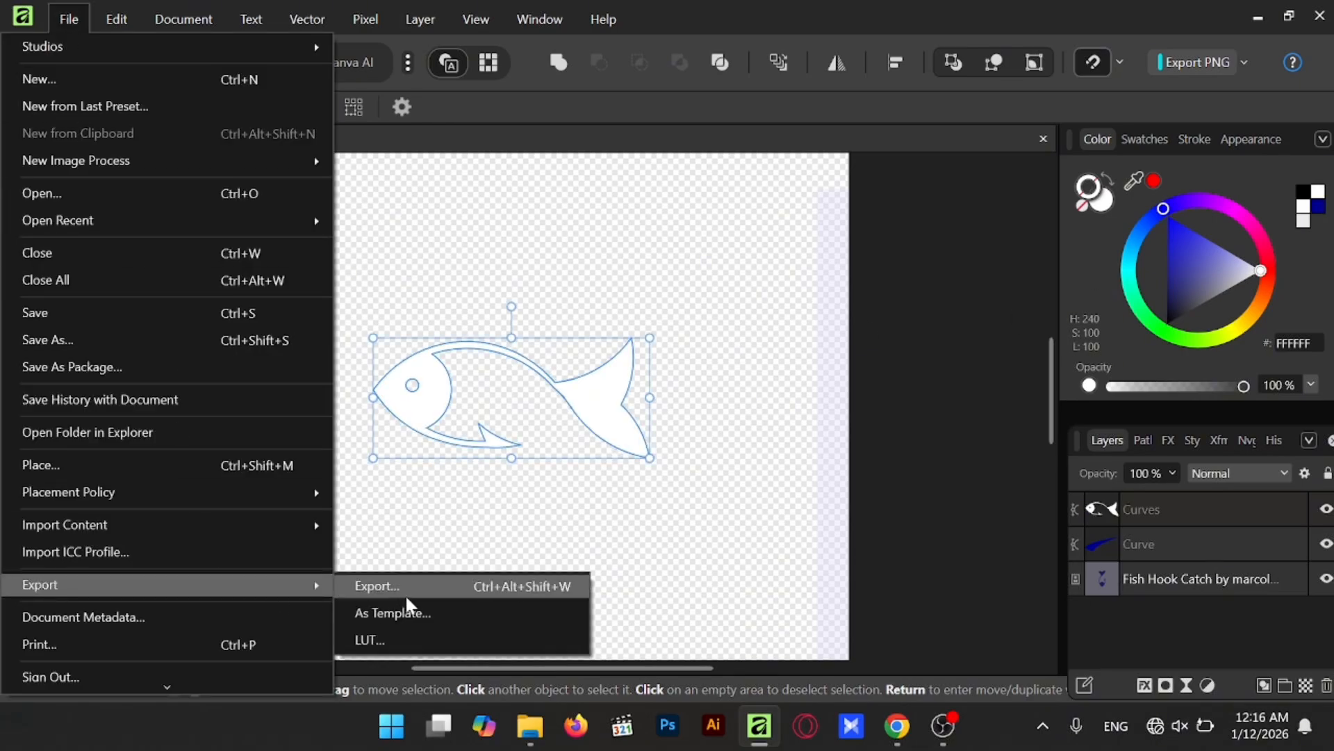
left_click(739, 5)
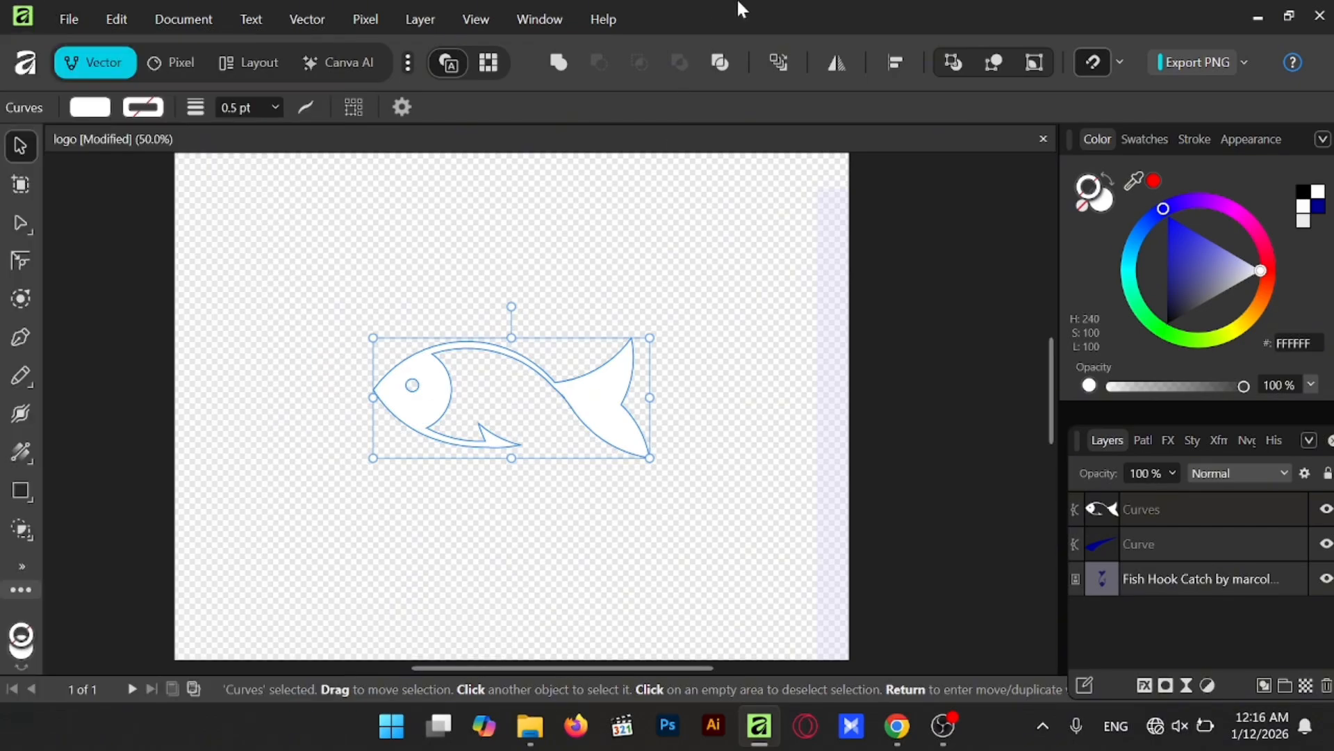
Try to export the selected fish as LOGO.png to the Downloads folder, declining to replace the existing file.
left_click(1196, 62)
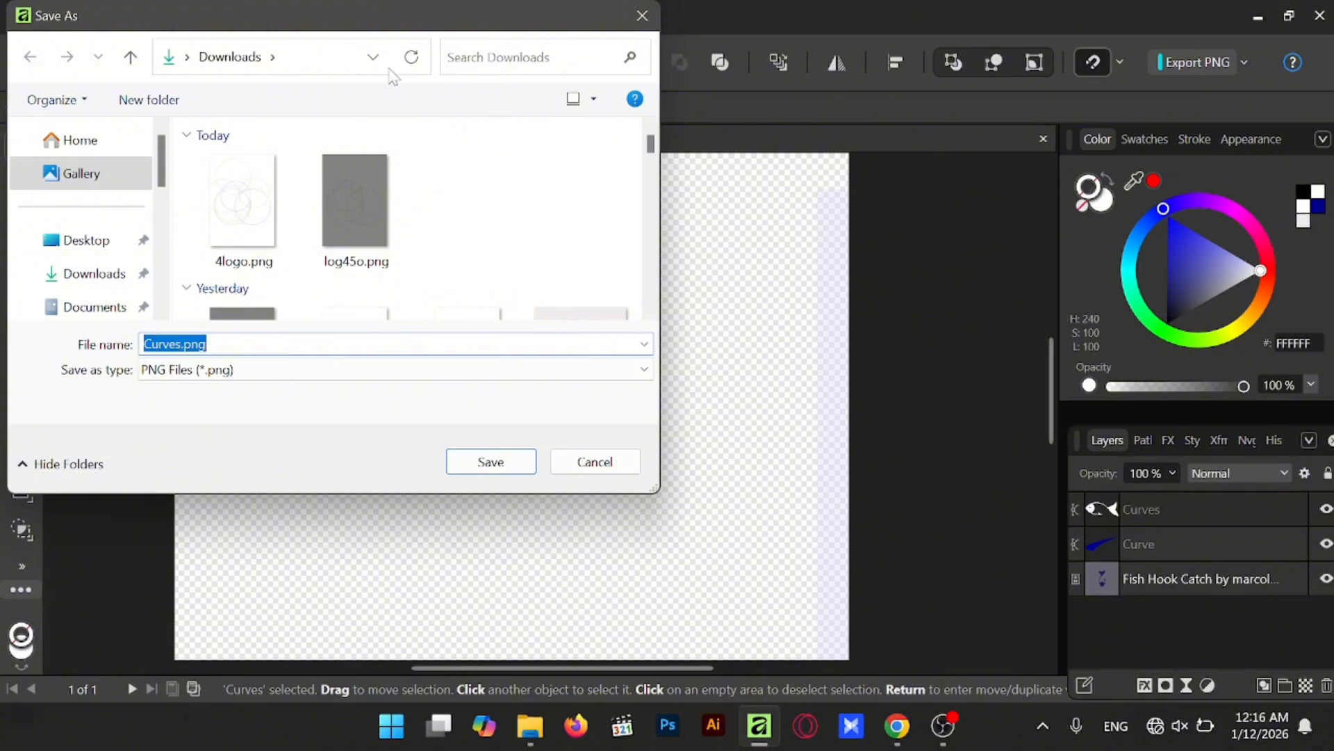
left_click_drag(361, 26, 466, 130)
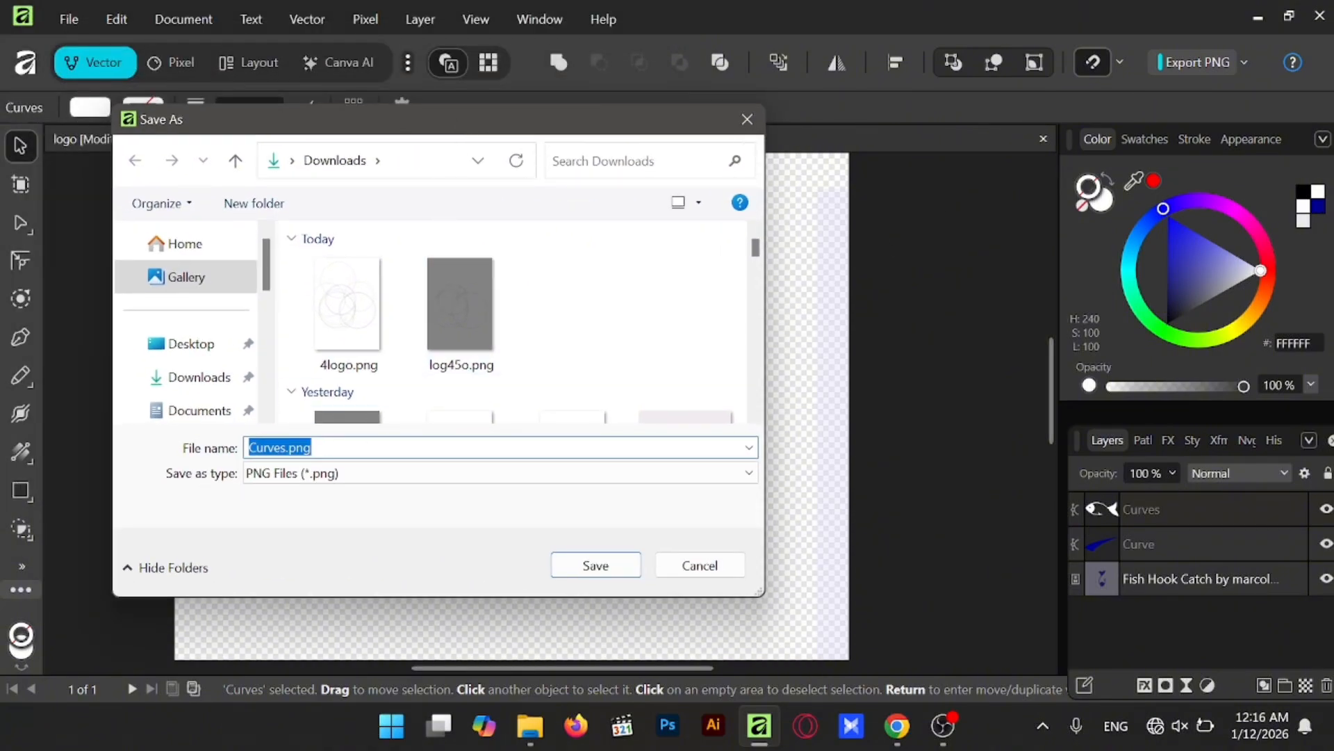
left_click(286, 448)
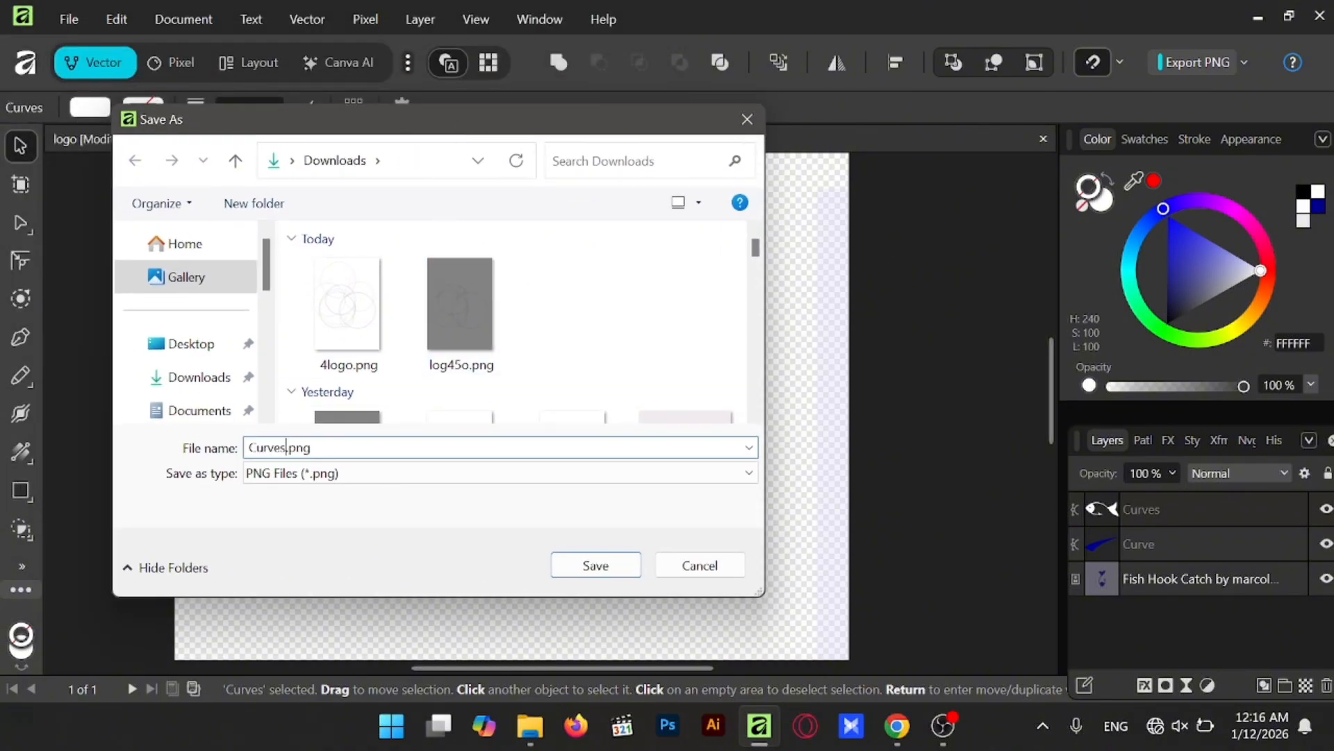
left_click_drag(287, 447, 212, 456)
type("LOGO")
left_click(623, 565)
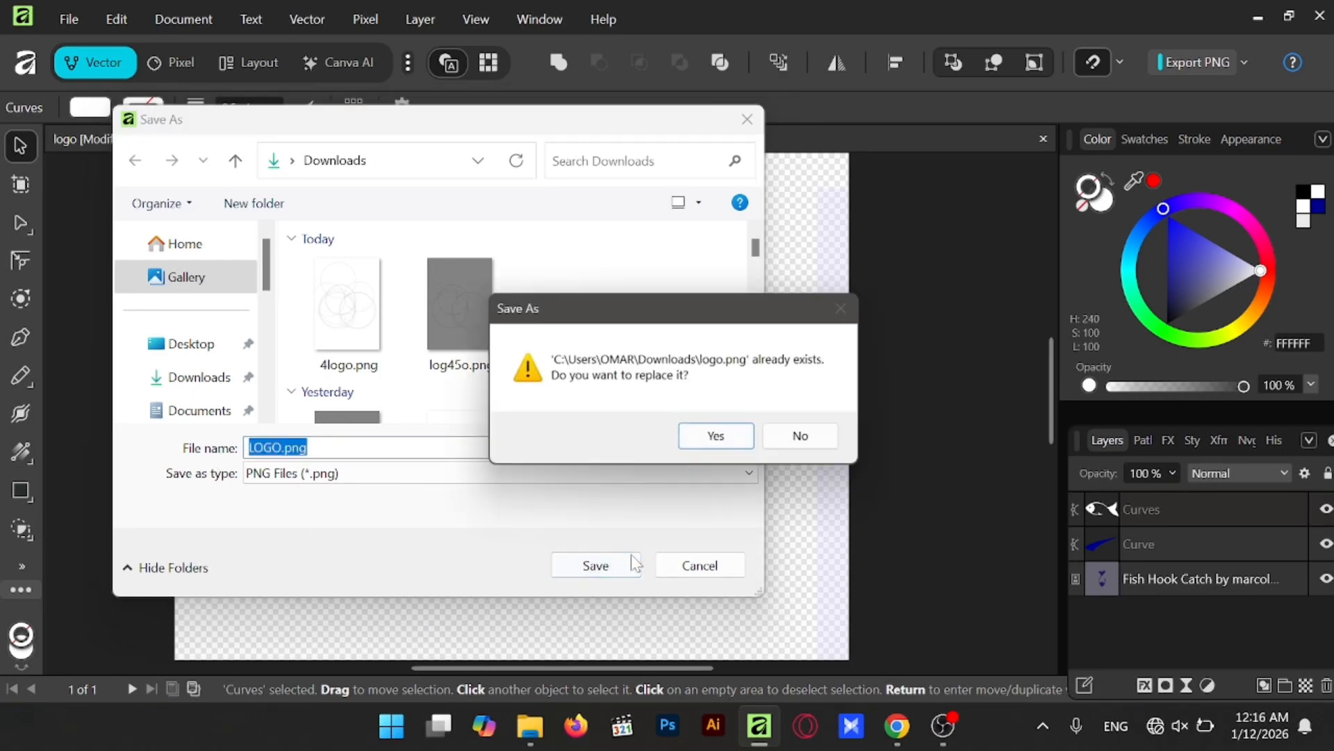
left_click(767, 438)
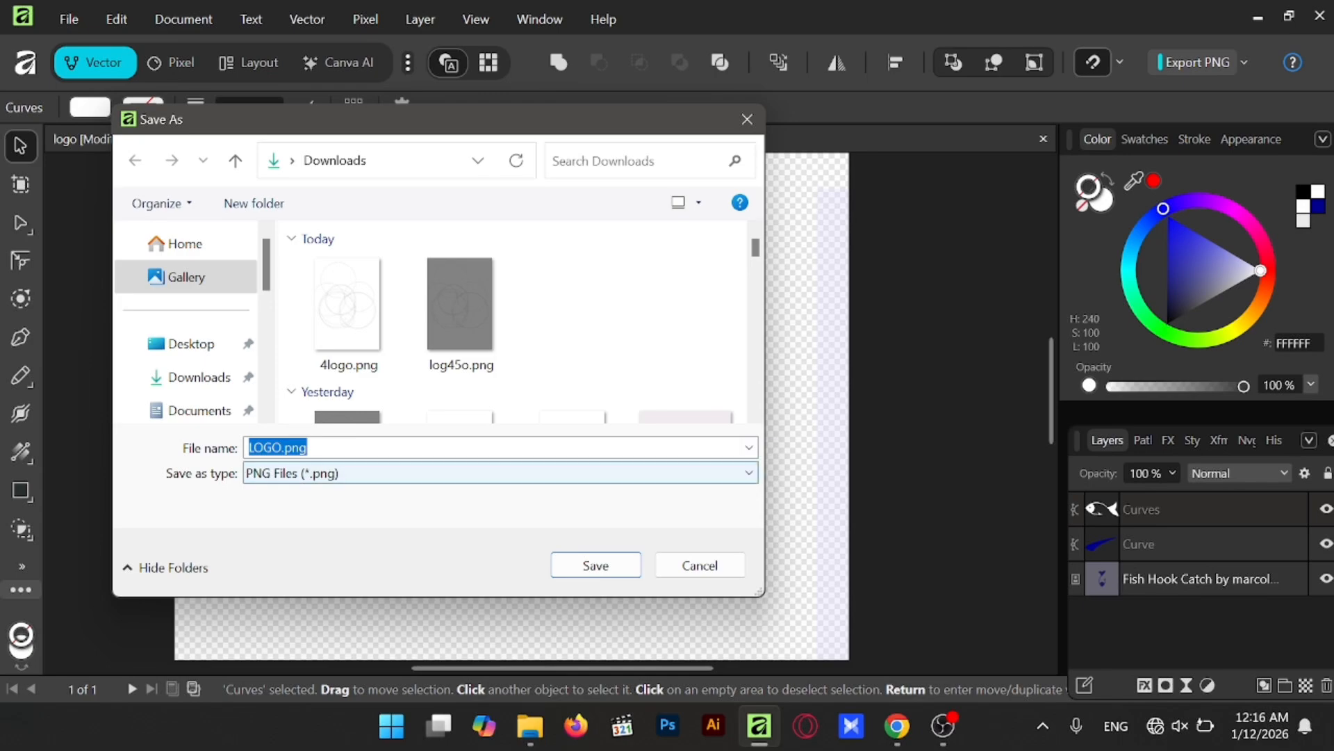
Rename the export file to LOGO6.png and save it in the Downloads folder.
left_click(283, 448)
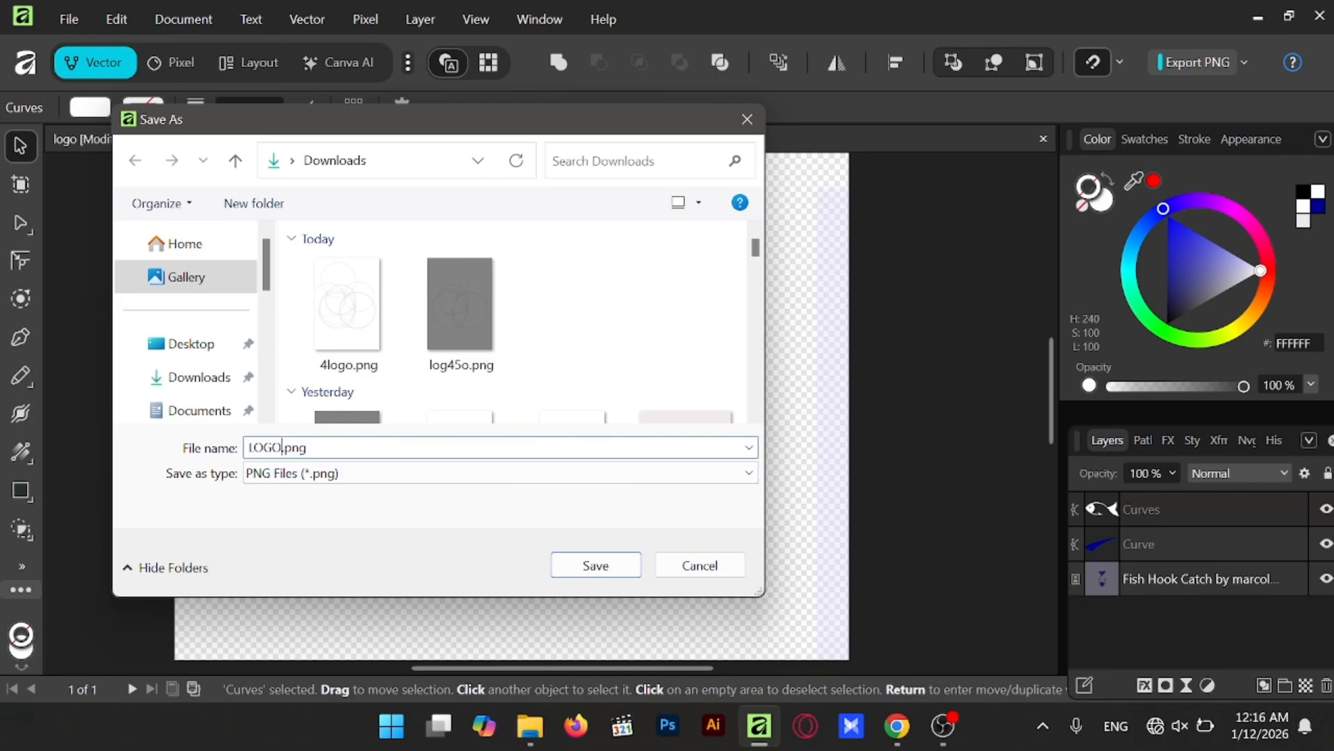
type("6")
left_click(602, 570)
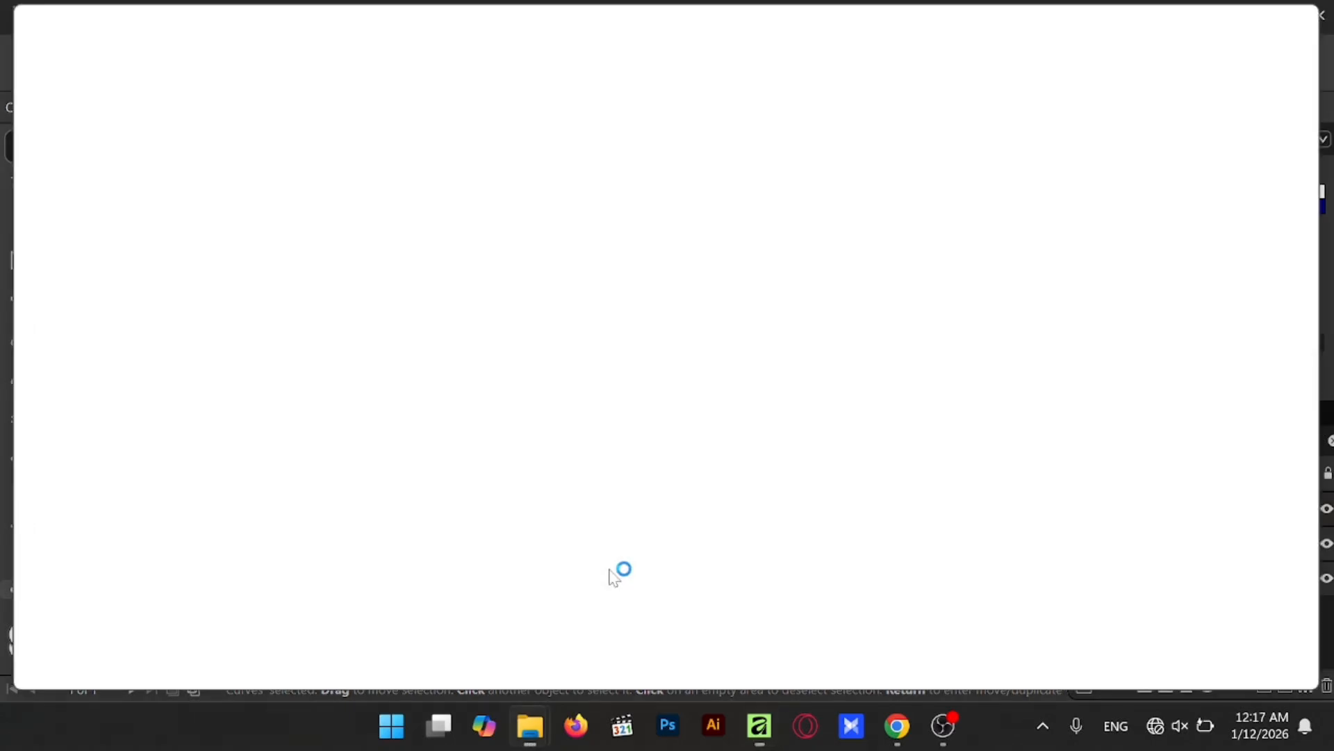